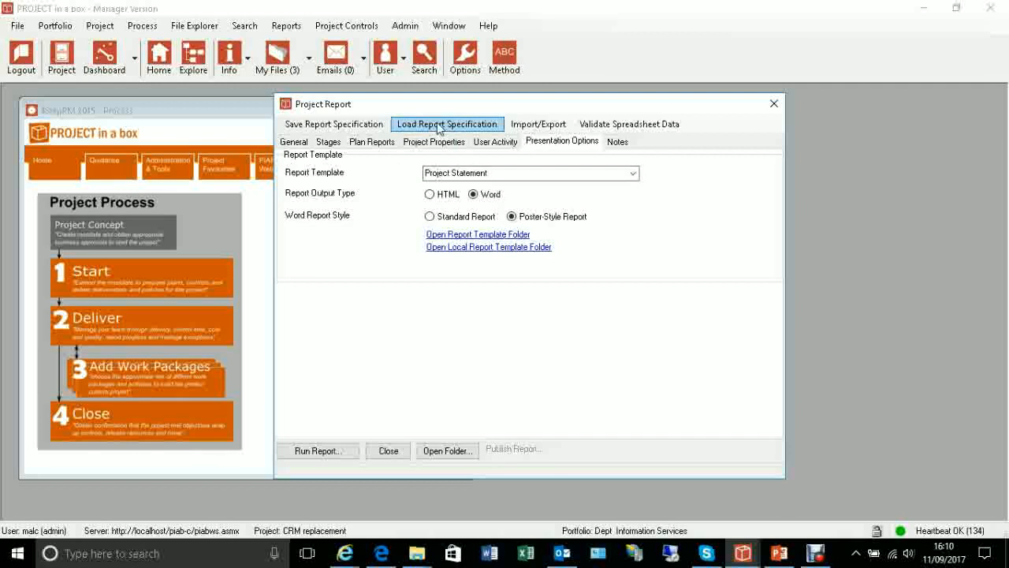
Load the "Project Statement to print" report specification and run the report for the CRM replacement project
mouse_move(440, 124)
mouse_down()
mouse_move(410, 126)
mouse_move(436, 130)
mouse_up()
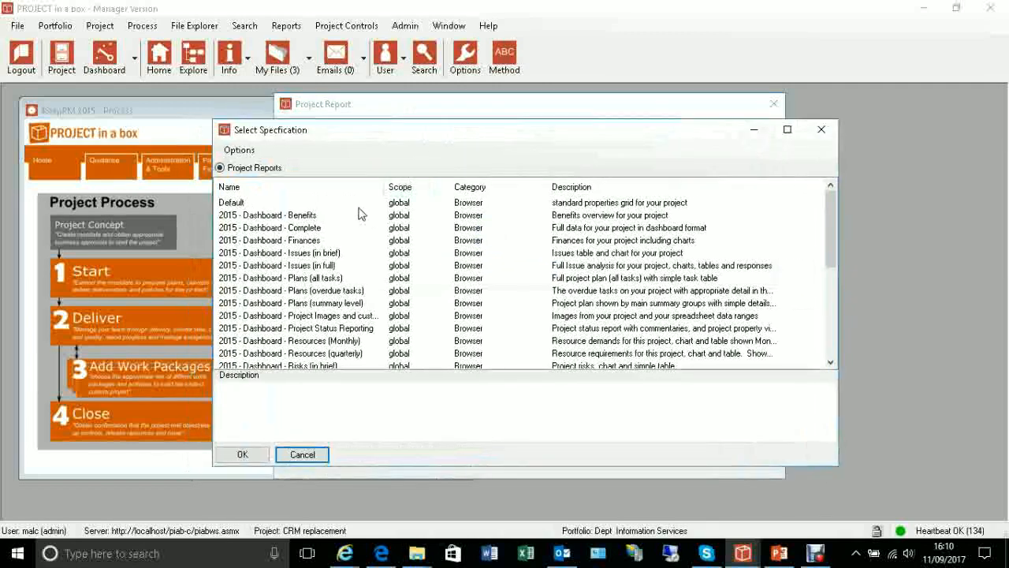
scroll(359, 213, down, 5)
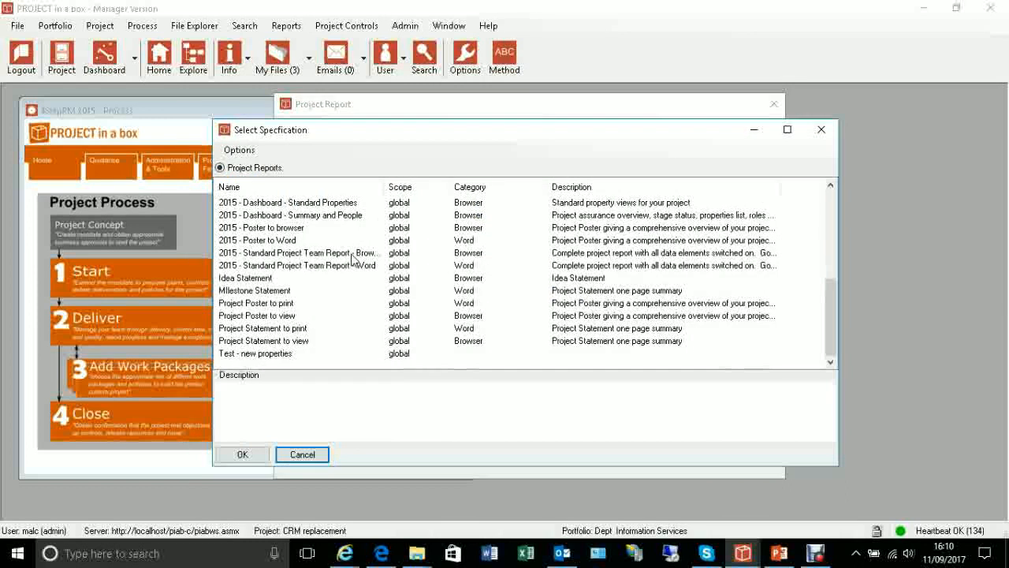
click(266, 329)
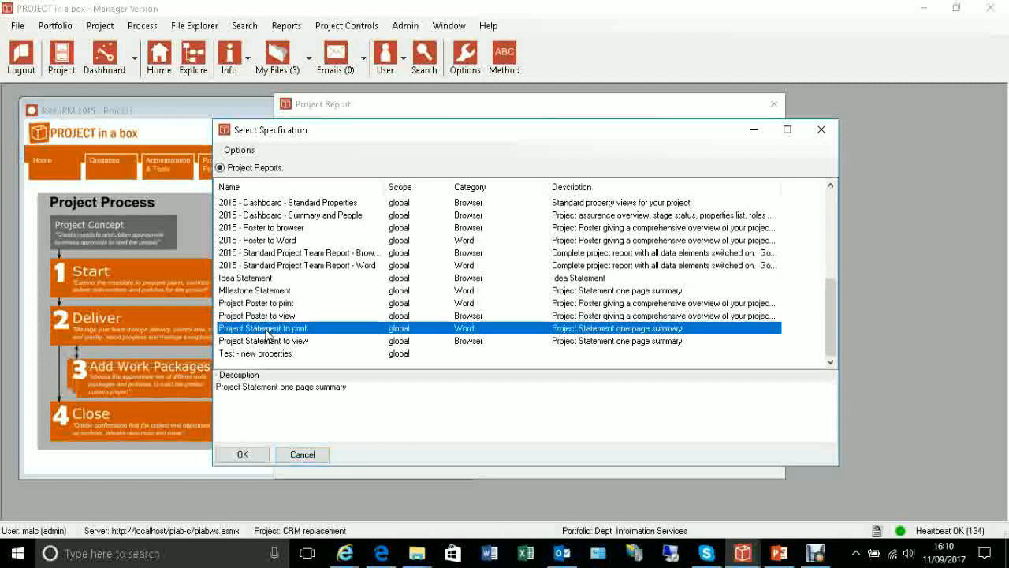
click(241, 455)
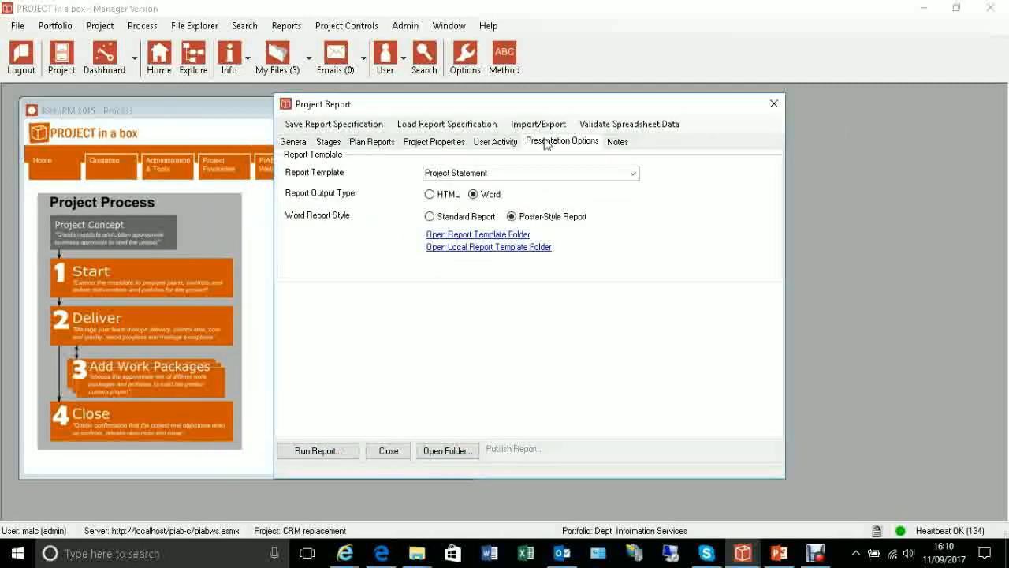
click(317, 451)
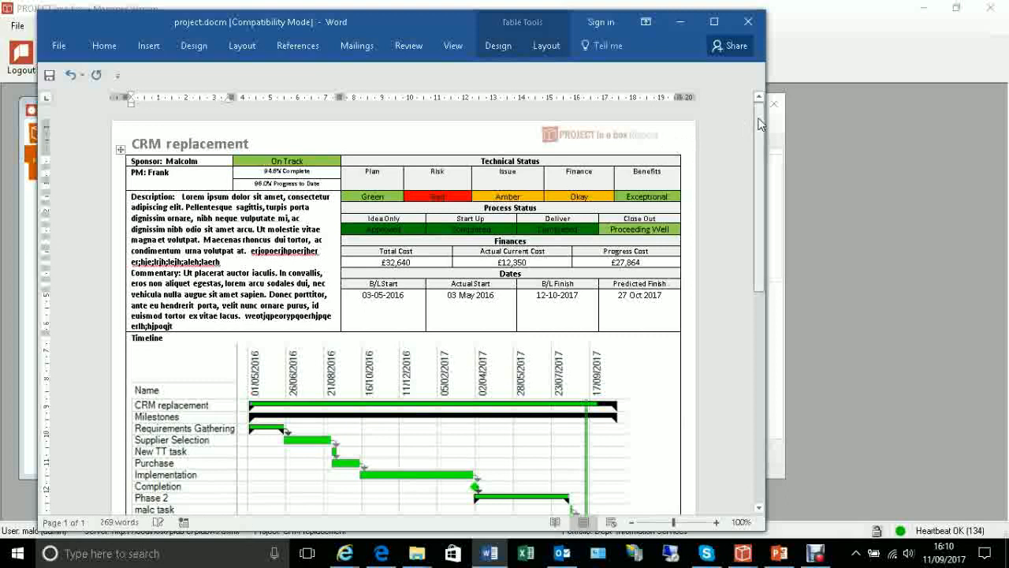
Review the CRM replacement statement from its status and timeline to its issues, risks and benefits, and minimize the document
drag(760, 124, 752, 161)
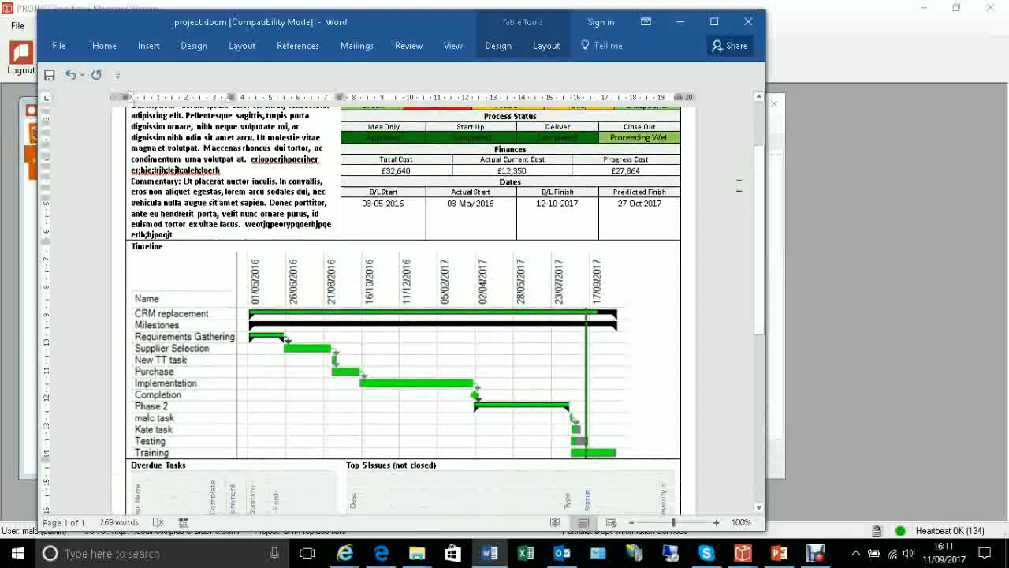
drag(760, 184, 758, 284)
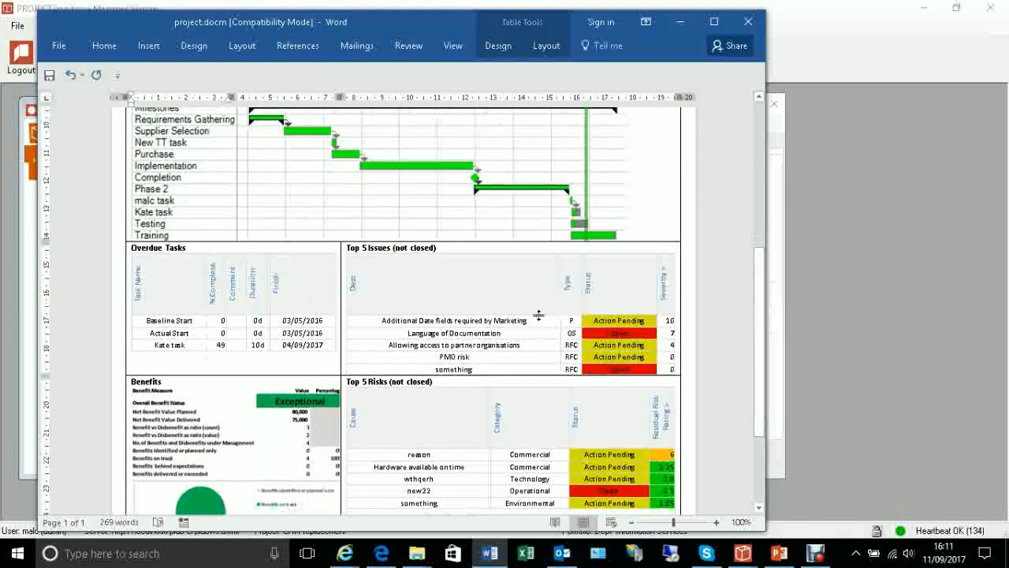
drag(760, 257, 759, 305)
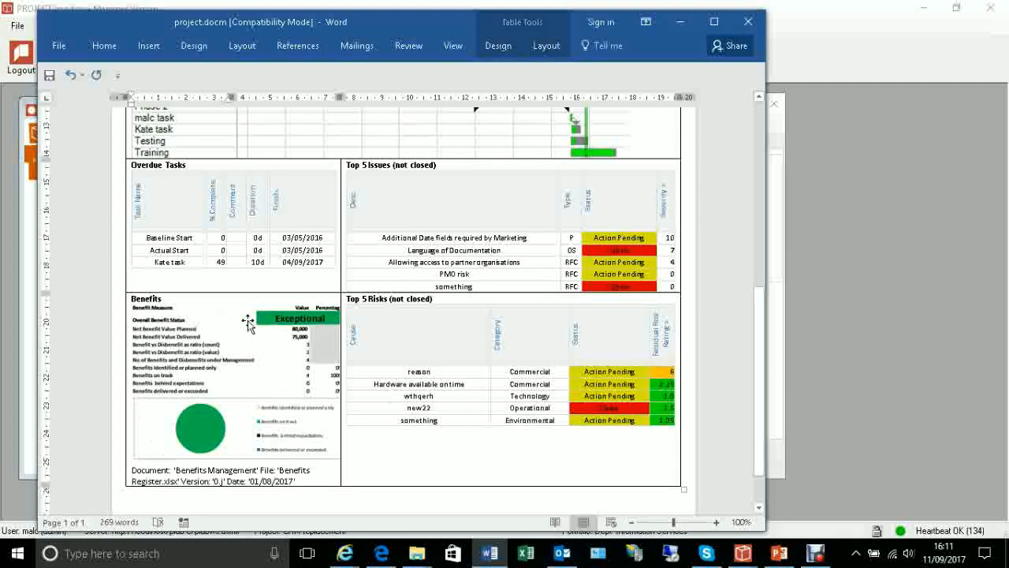
scroll(759, 355, up, 10)
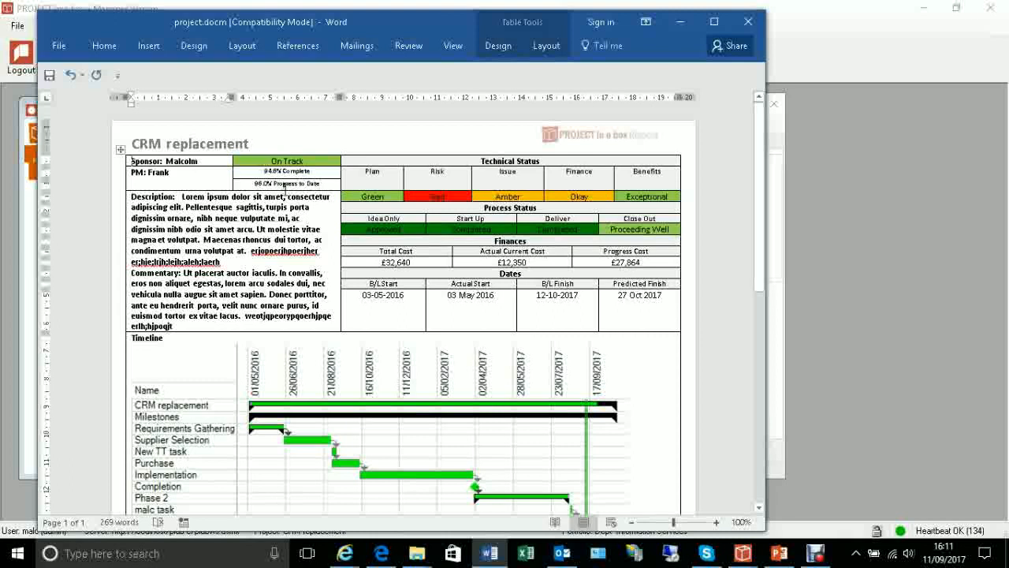
scroll(282, 209, down, 2)
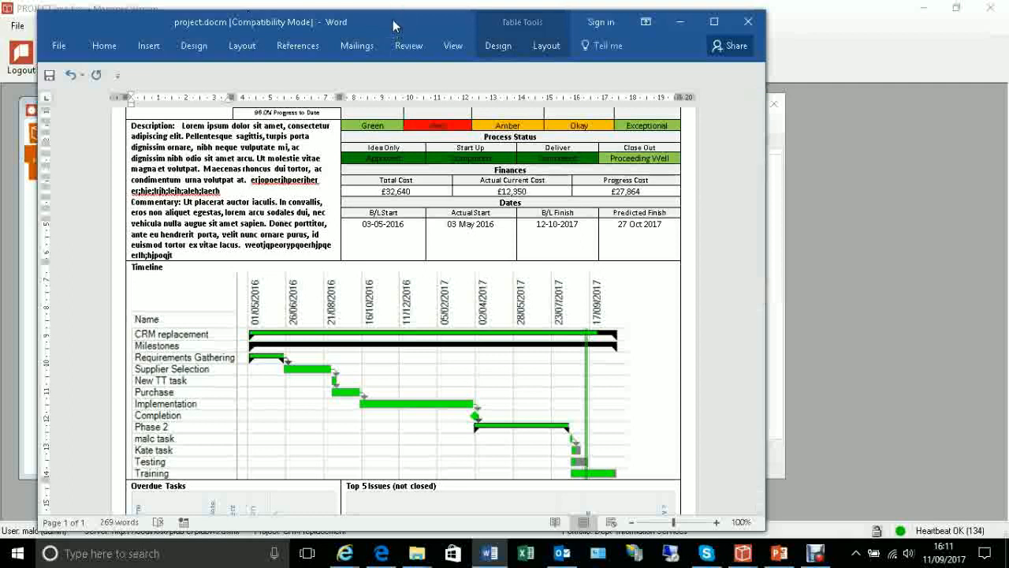
click(679, 21)
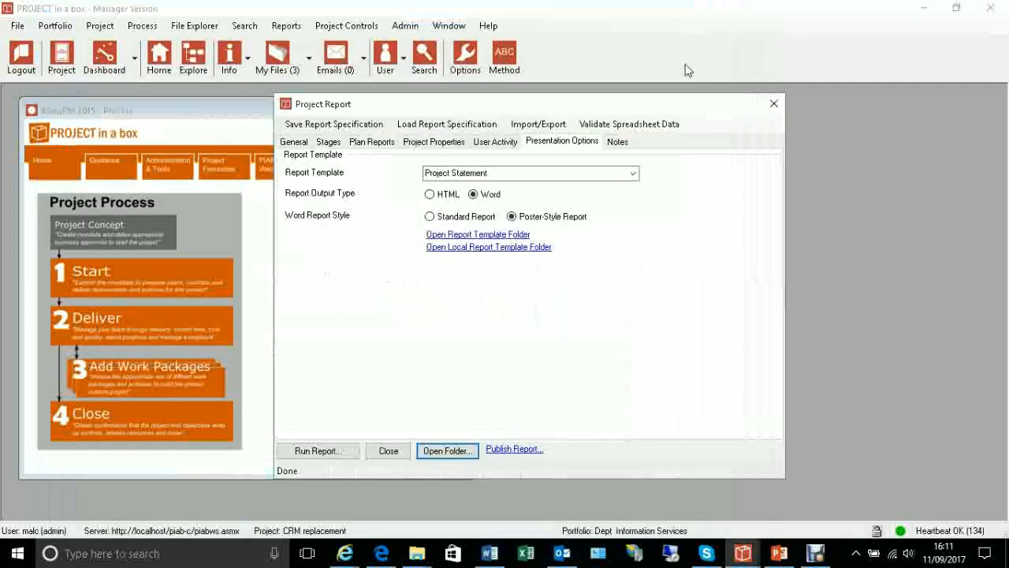
Close the CRM replacement report settings and open the Project Daisy project
click(773, 104)
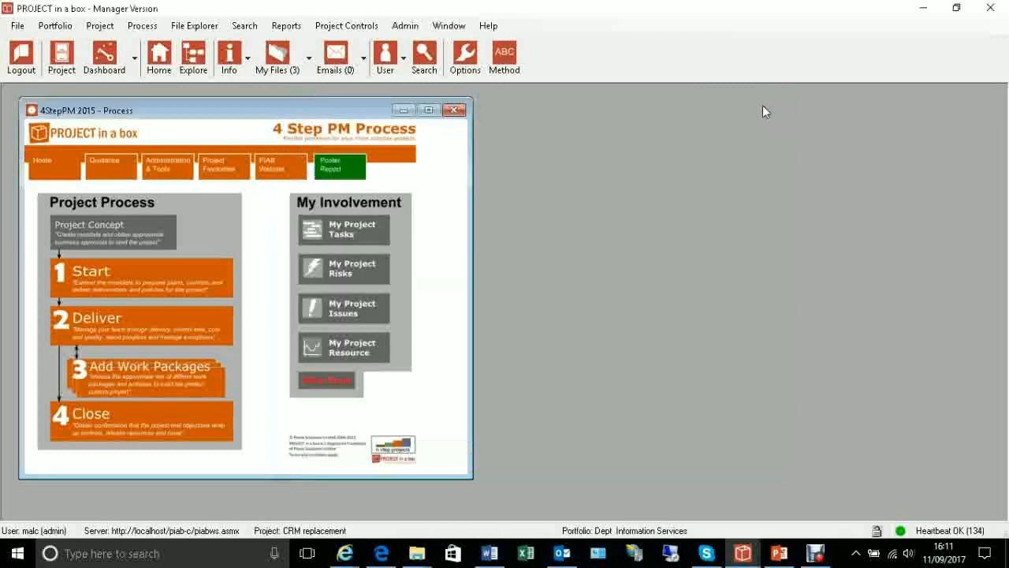
click(62, 59)
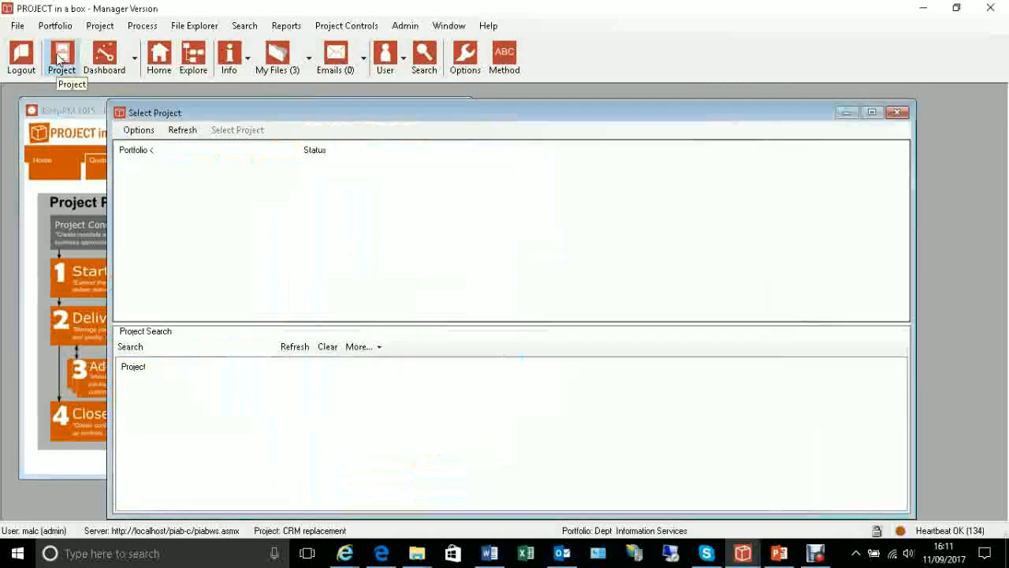
double_click(162, 394)
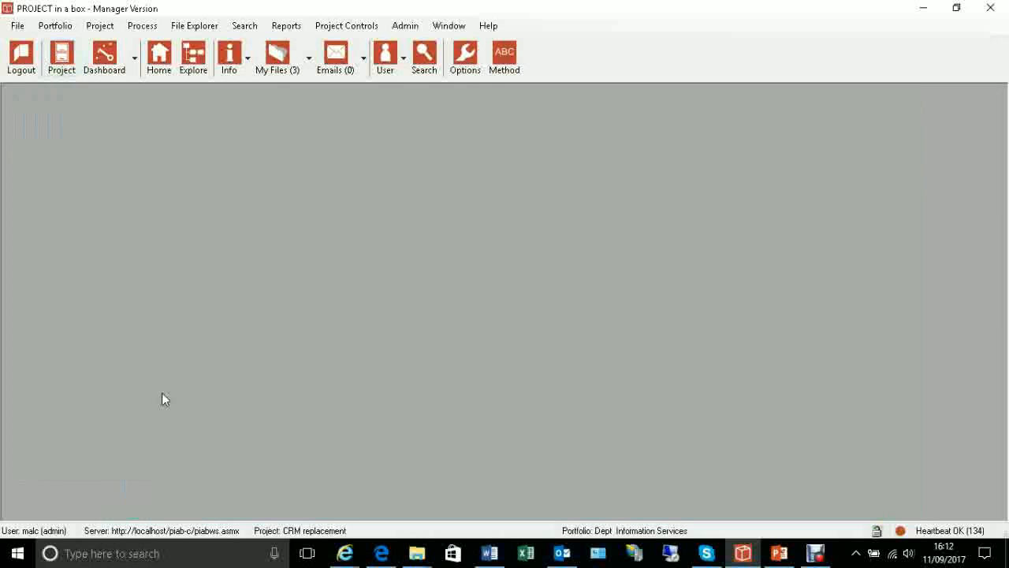
Run the Project Statement report for Project Daisy as a poster-style Word document
click(286, 25)
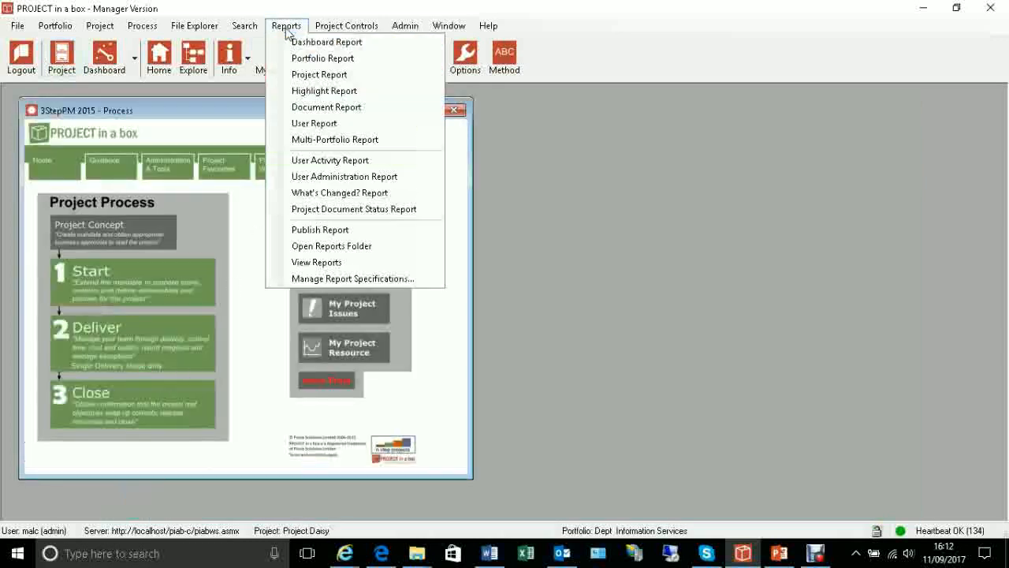
click(316, 75)
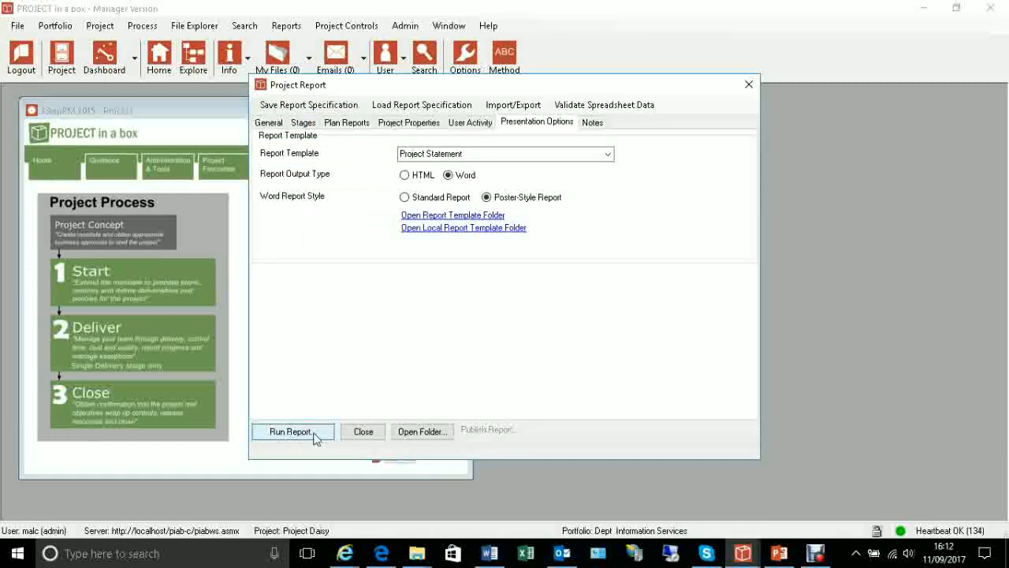
click(306, 438)
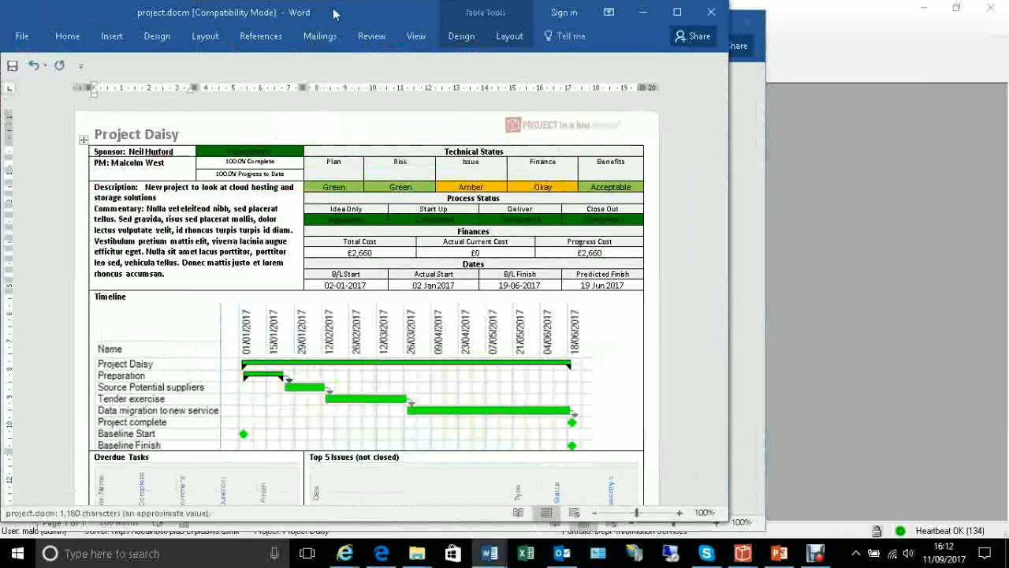
Narrow the Project Daisy report window and reduce its zoom to 60% so the whole page fits
drag(726, 134, 579, 134)
click(444, 512)
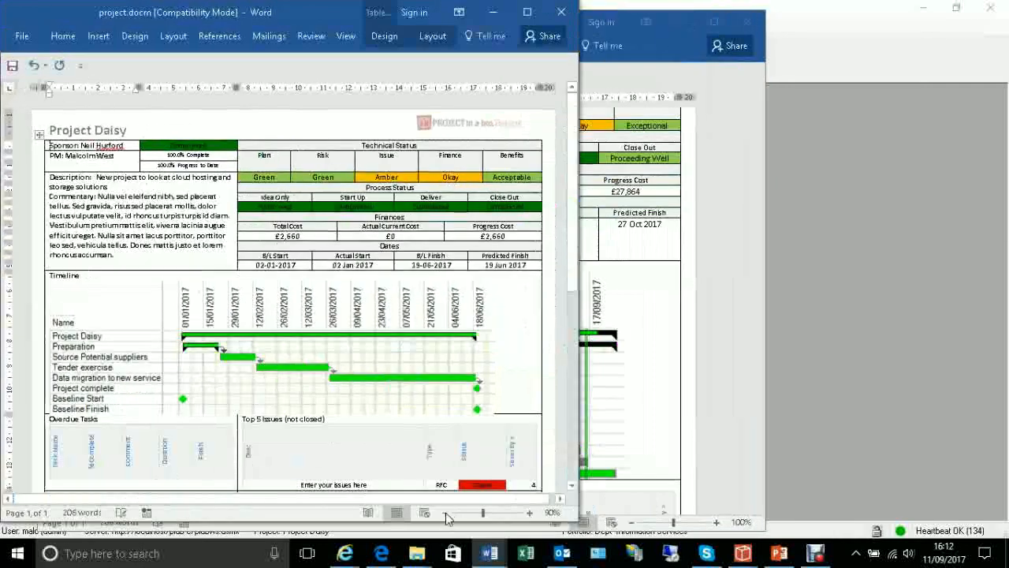
click(445, 513)
click(445, 513)
click(444, 513)
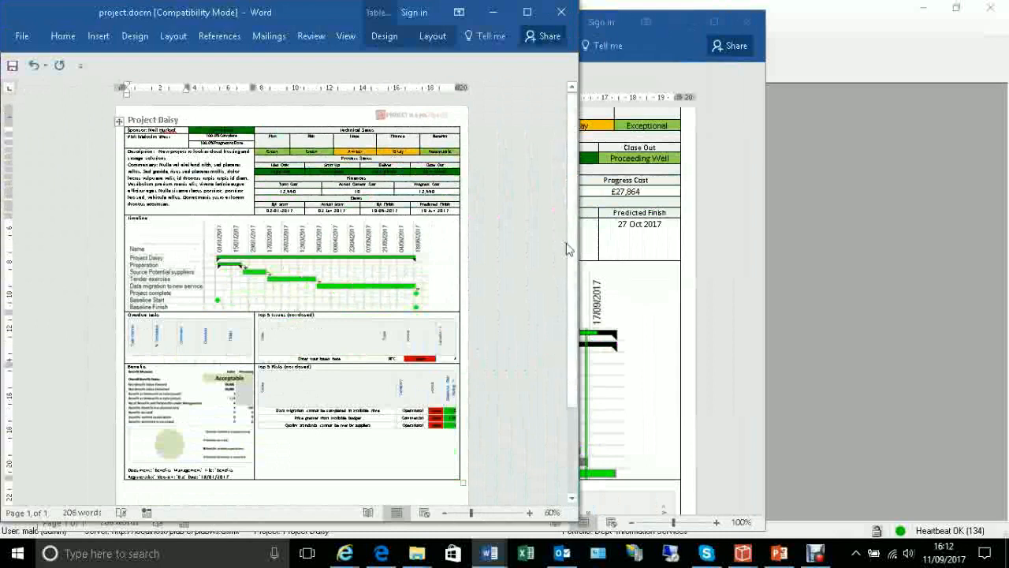
Place the CRM replacement report window to the right of the Project Daisy report, resizing both to sit side by side
drag(579, 244, 486, 243)
drag(561, 23, 1008, 24)
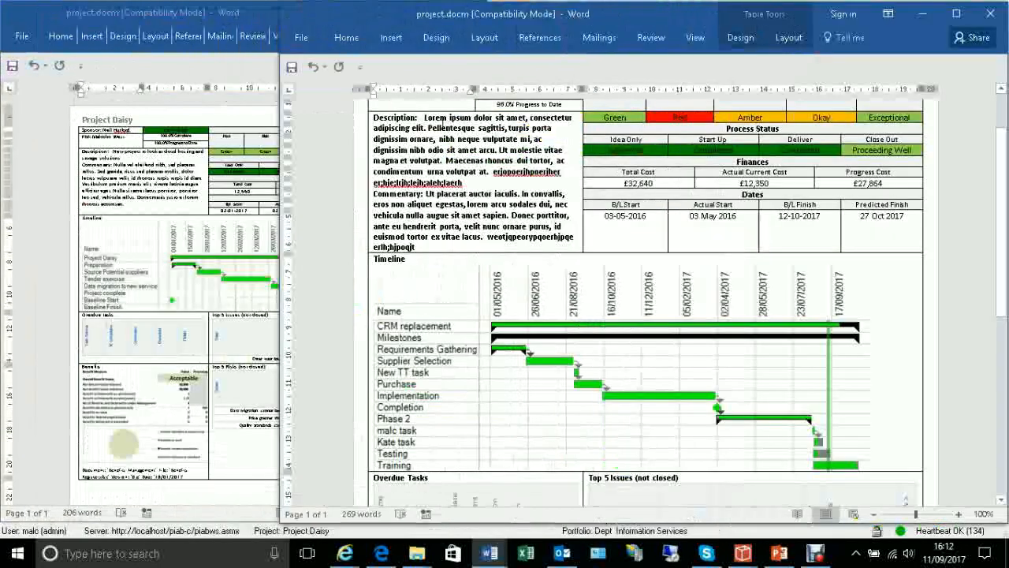
drag(278, 199, 459, 198)
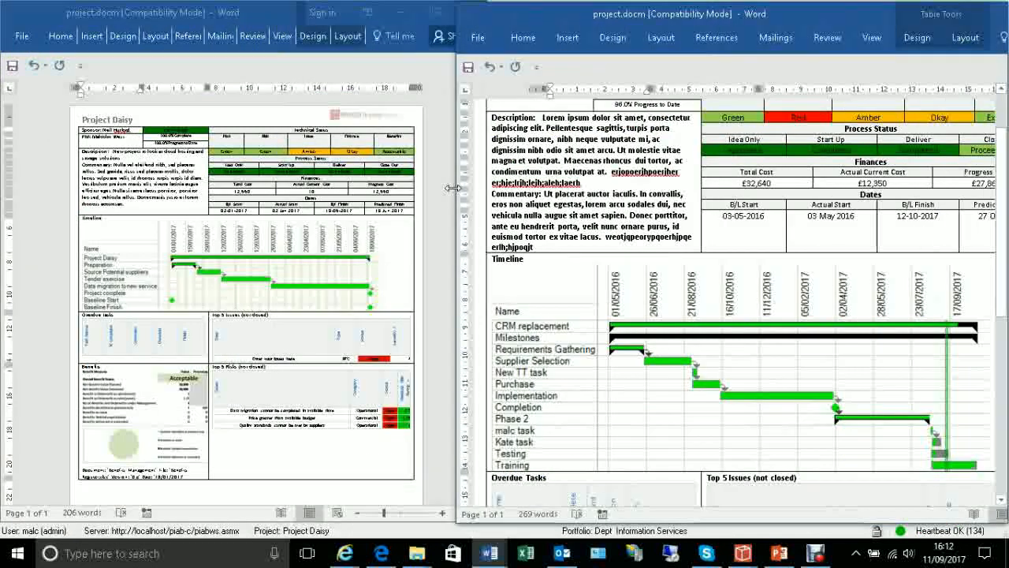
Reduce the CRM replacement report's zoom to 50% to show its full page for comparison
click(874, 513)
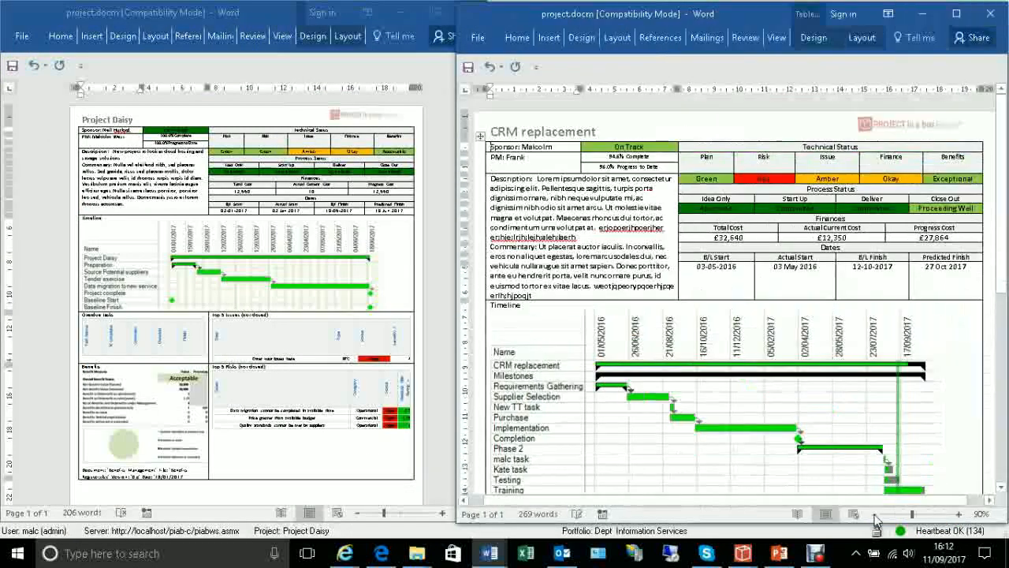
click(873, 513)
click(874, 513)
click(874, 513)
click(874, 514)
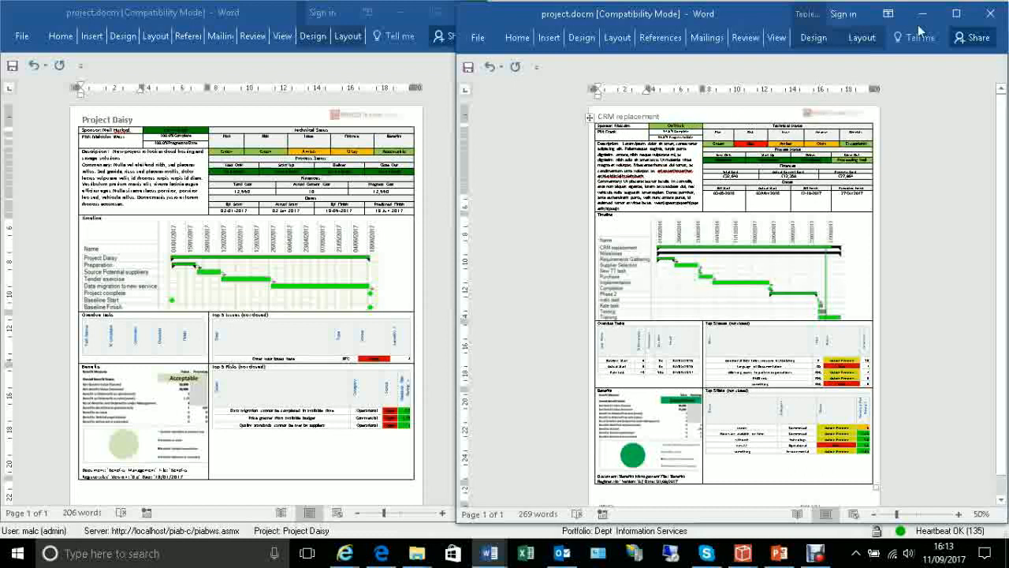
Close both Word reports without saving changes and close the Project Report settings
click(991, 19)
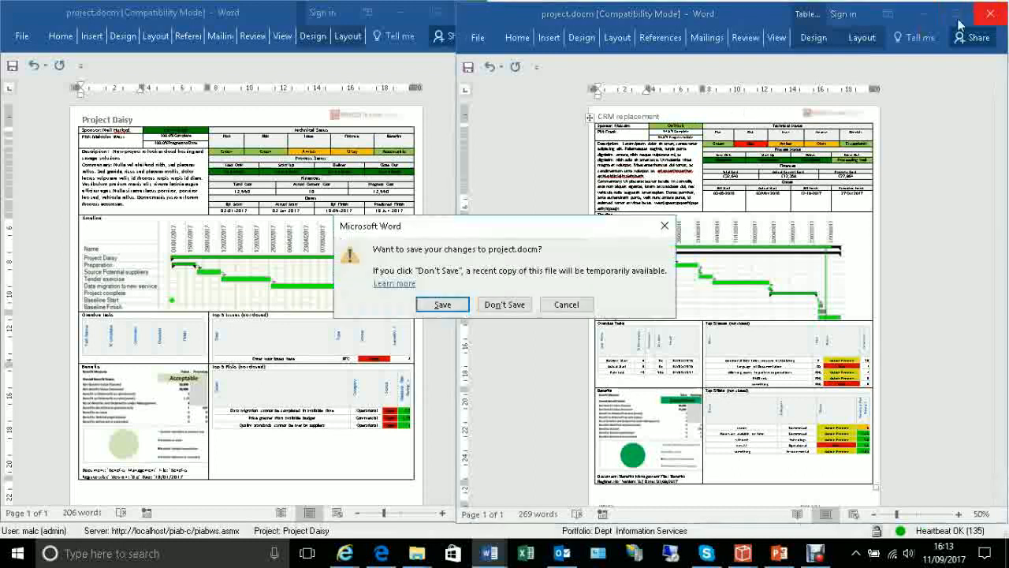
click(504, 307)
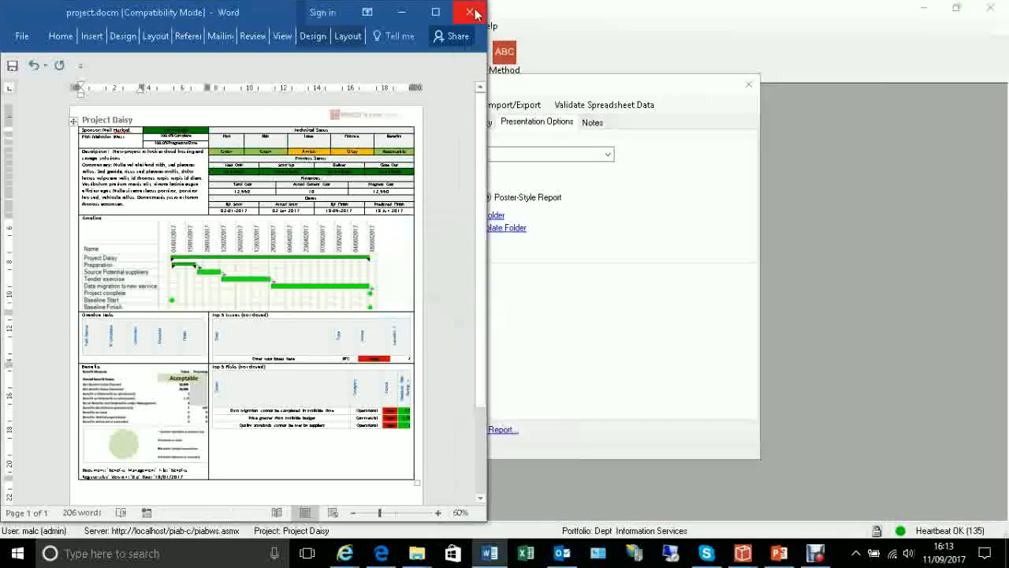
click(470, 12)
click(504, 305)
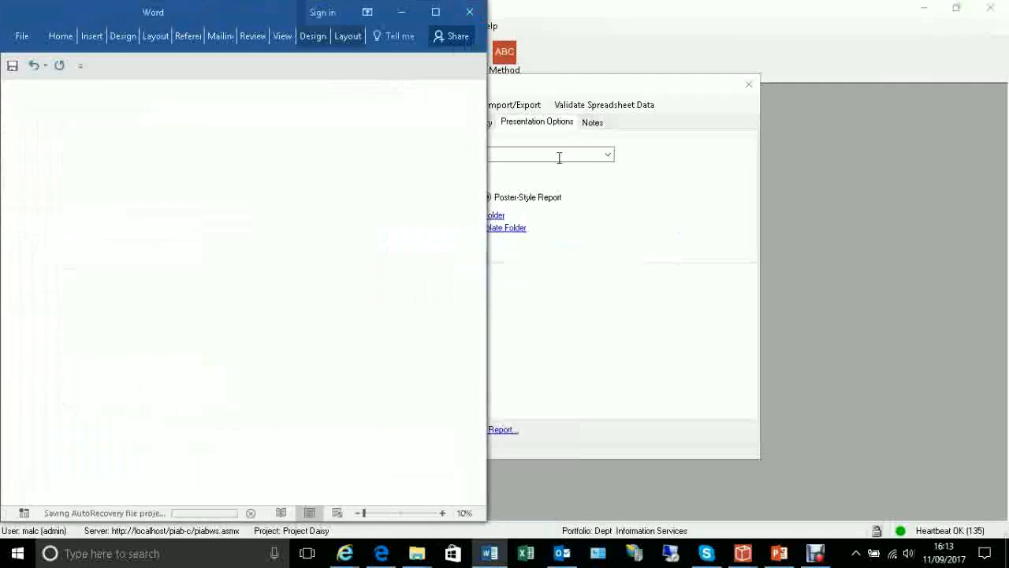
drag(505, 89, 711, 106)
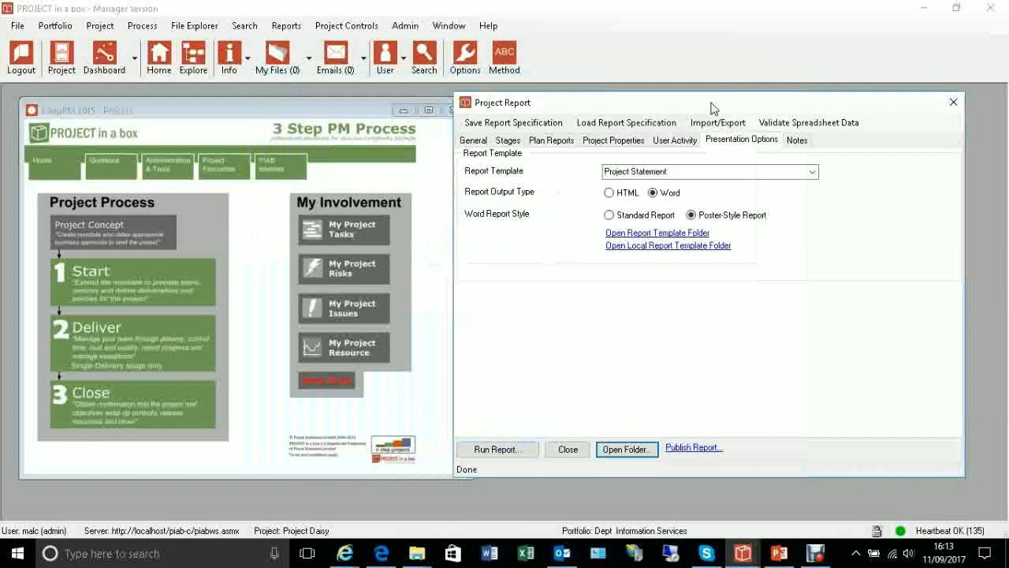
click(953, 103)
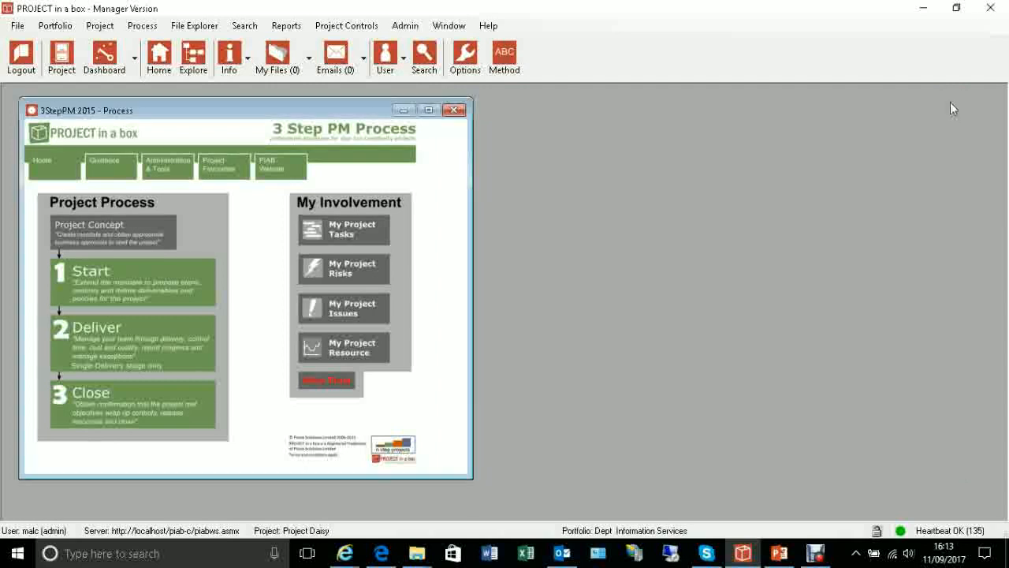
Open Project Daisy's summary info, enlarge its window to show all properties, and view the status options for Delivery
click(228, 58)
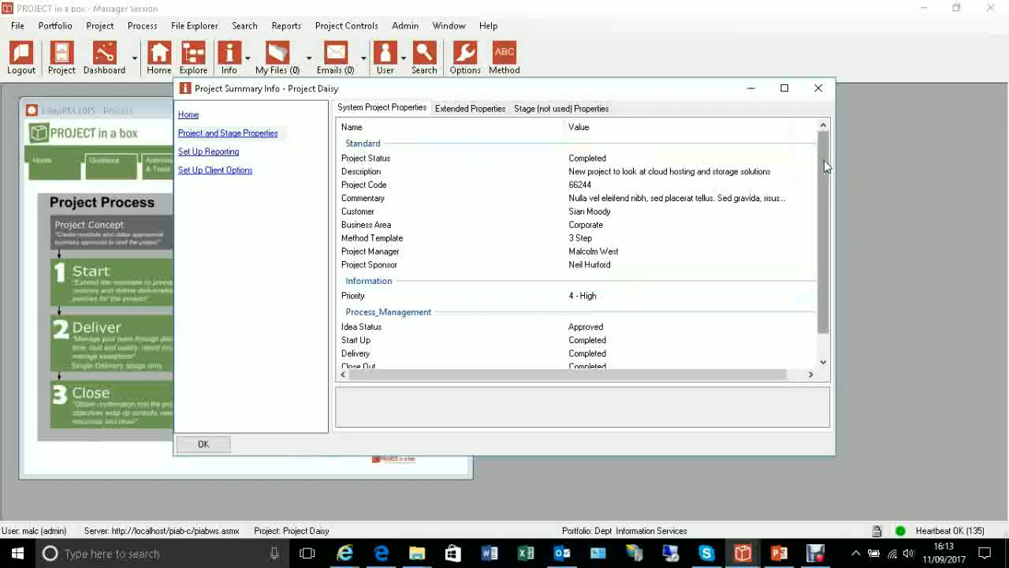
mouse_move(824, 160)
mouse_down()
mouse_move(822, 212)
mouse_move(824, 153)
mouse_up()
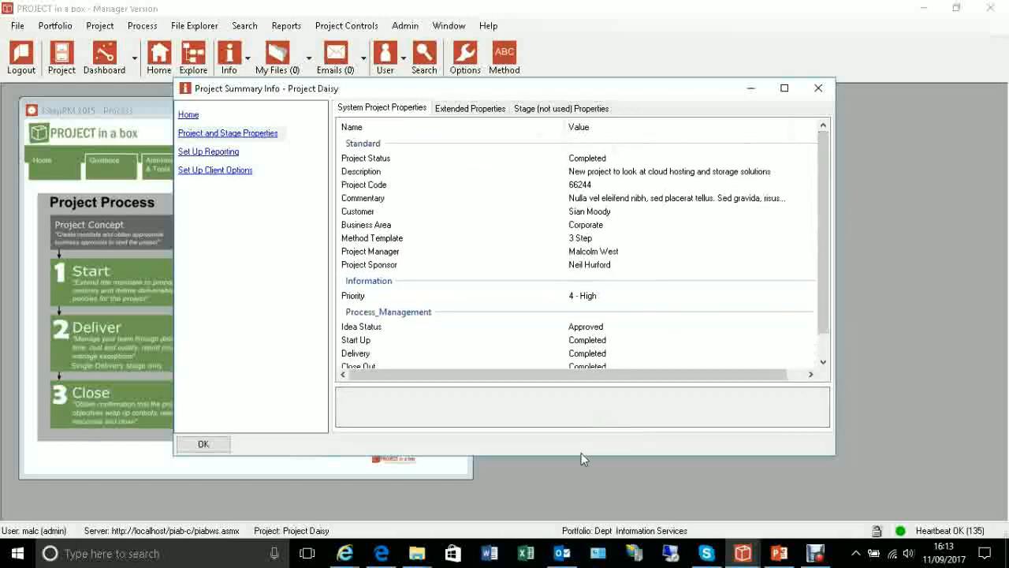
drag(581, 455, 581, 515)
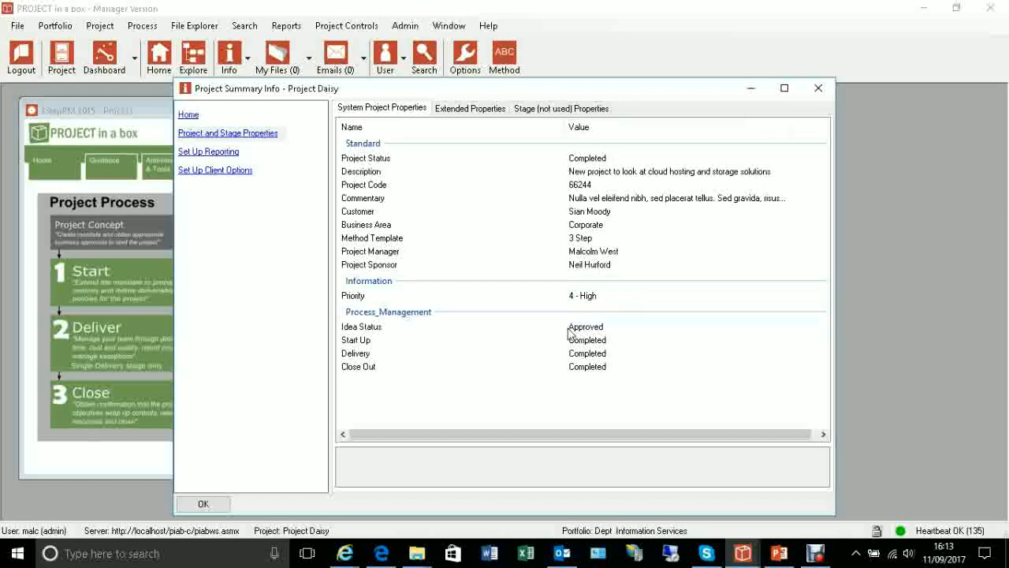
click(611, 354)
click(784, 355)
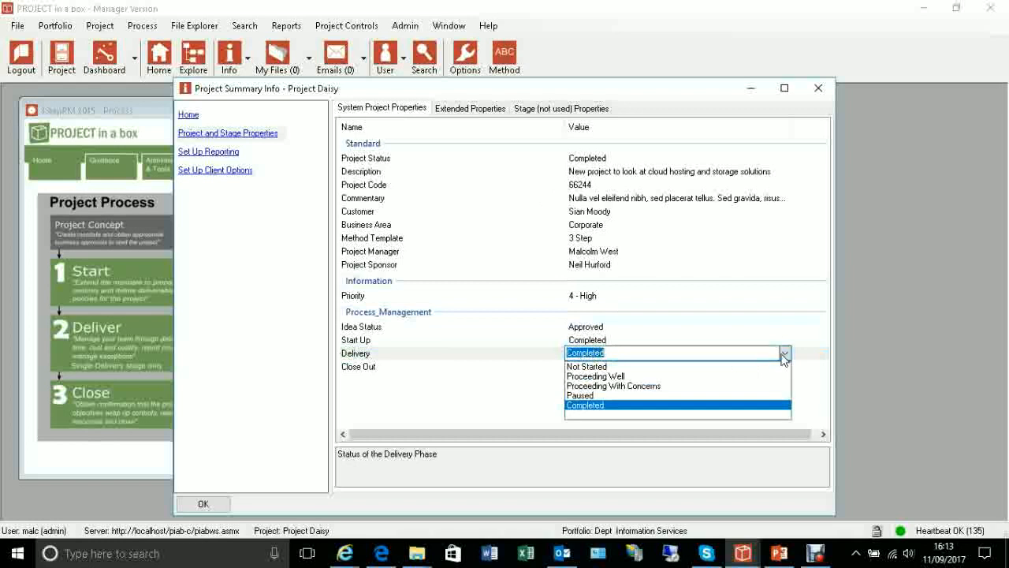
click(785, 355)
View the full Commentary text in Project Daisy's properties and close it without changes
click(606, 199)
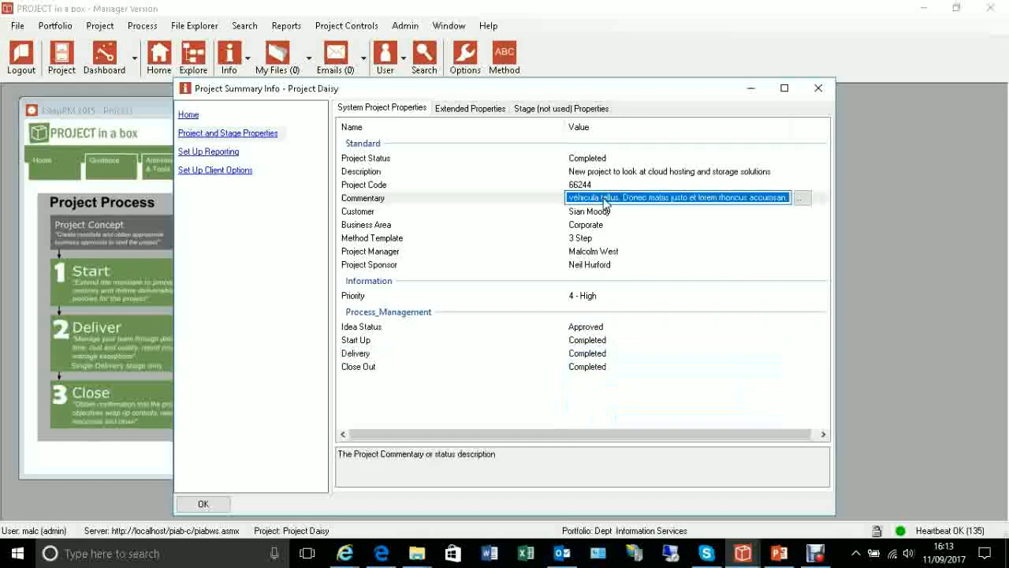
click(799, 198)
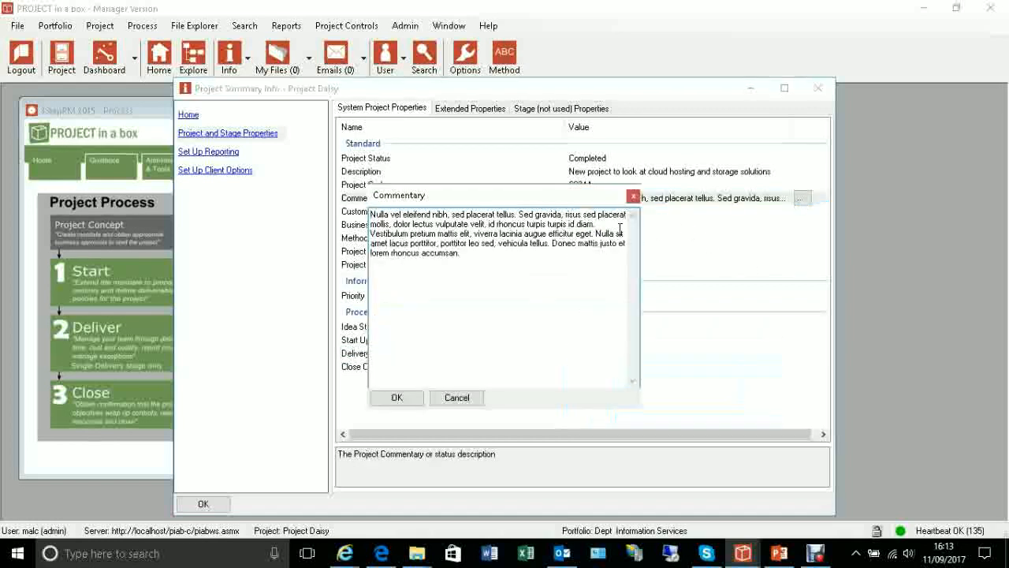
click(633, 196)
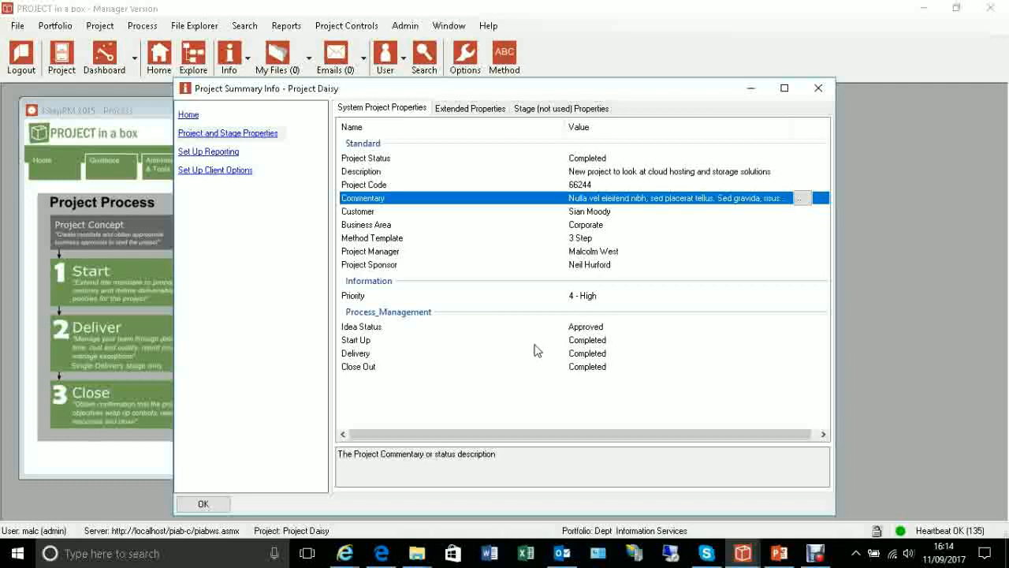
View Project Daisy's reporting setup for project controls and spreadsheets, enlarging the window to show all spreadsheet columns
click(216, 156)
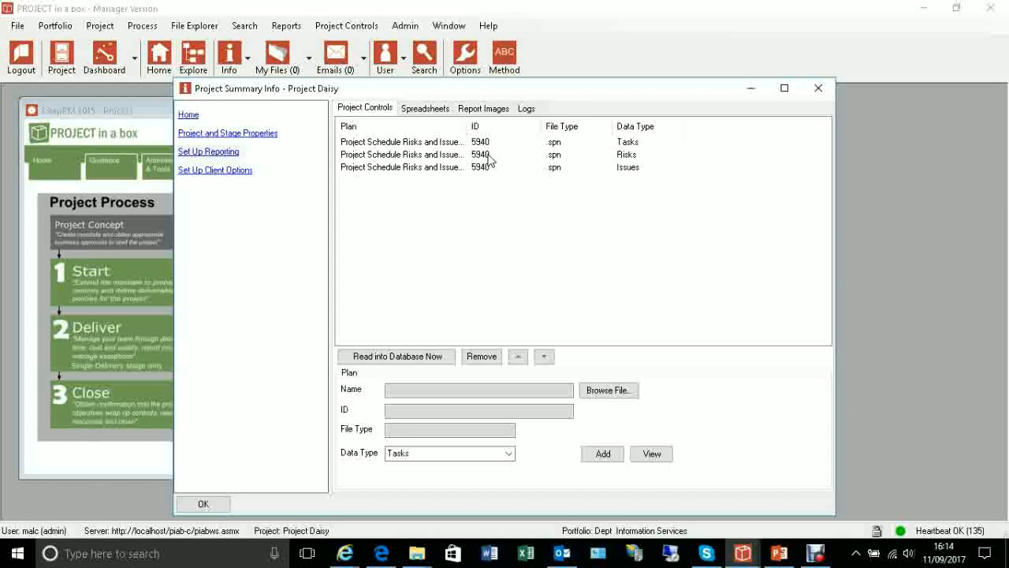
click(429, 112)
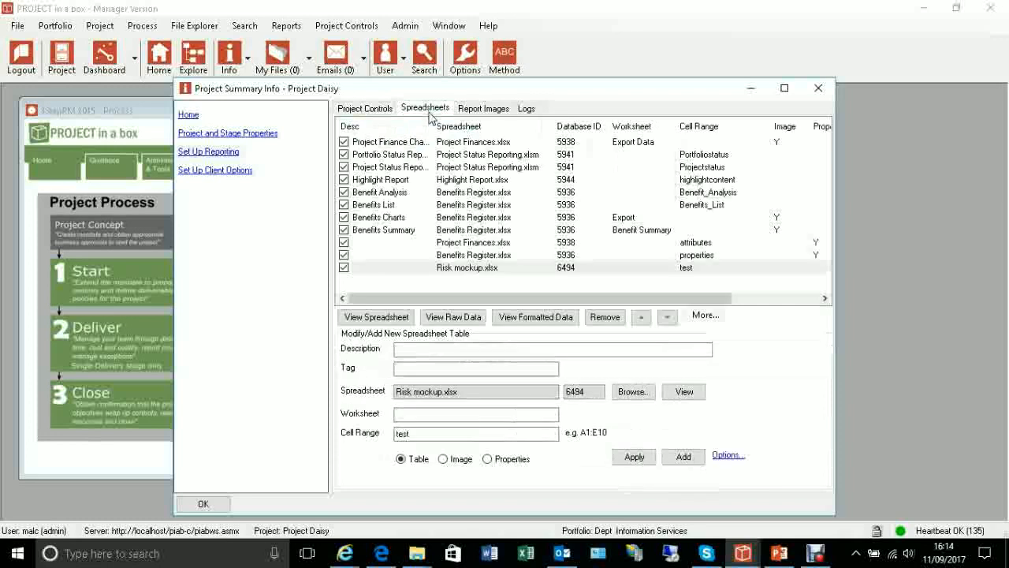
drag(682, 80, 681, 44)
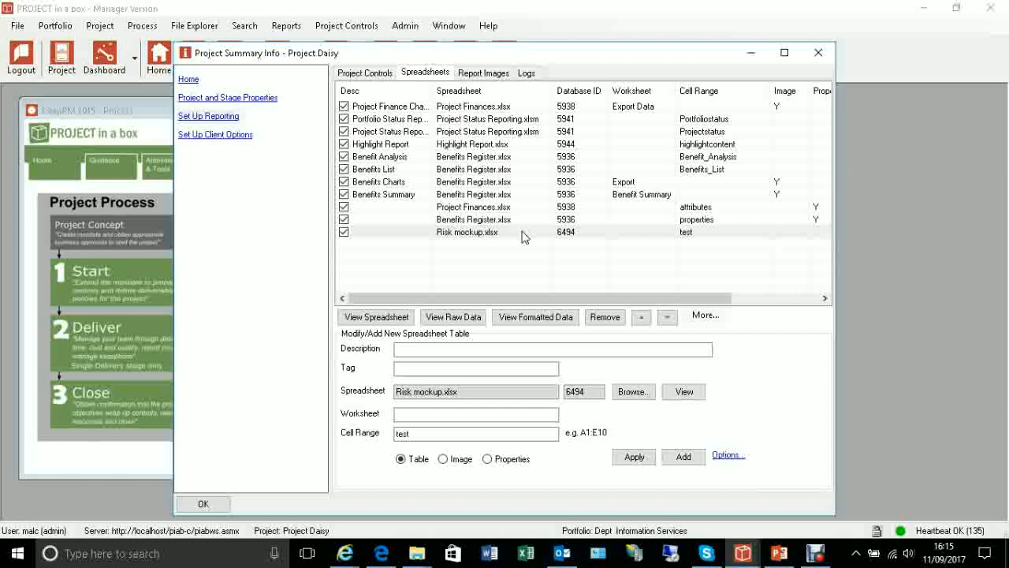
drag(834, 117, 933, 120)
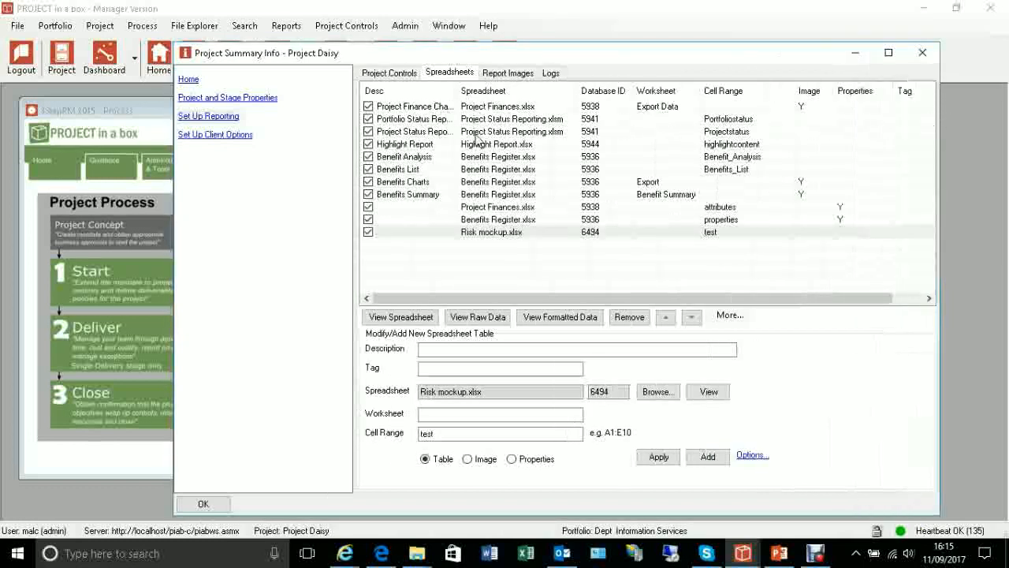
View the raw data of the Benefits List table from Benefits Register.xlsx and close the preview
click(502, 169)
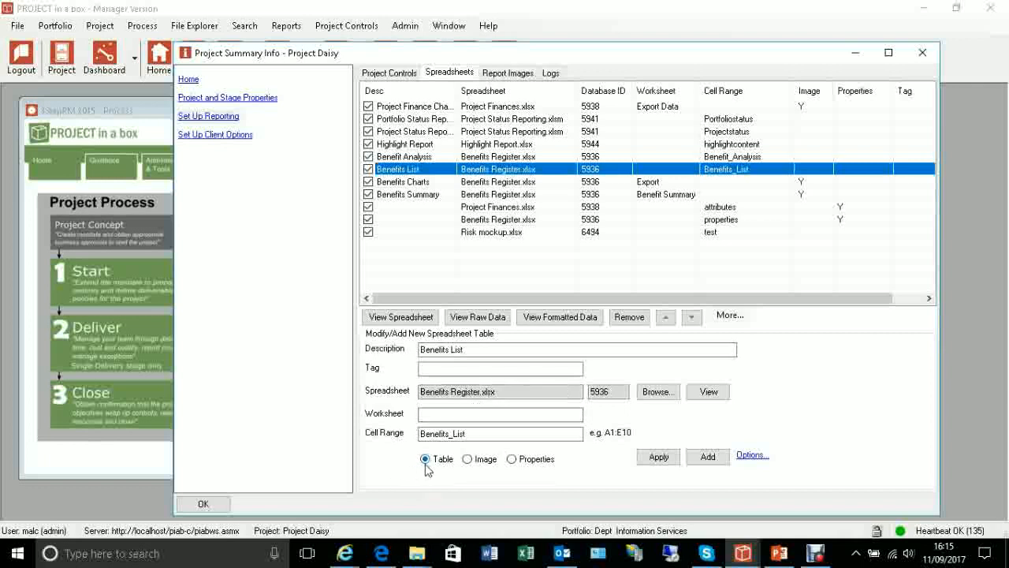
click(479, 317)
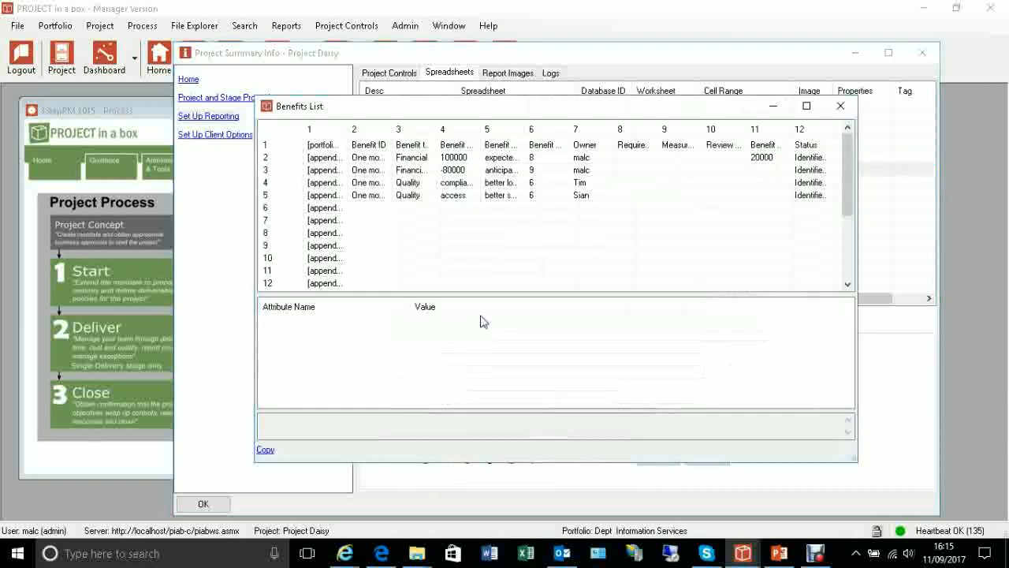
drag(848, 207, 849, 135)
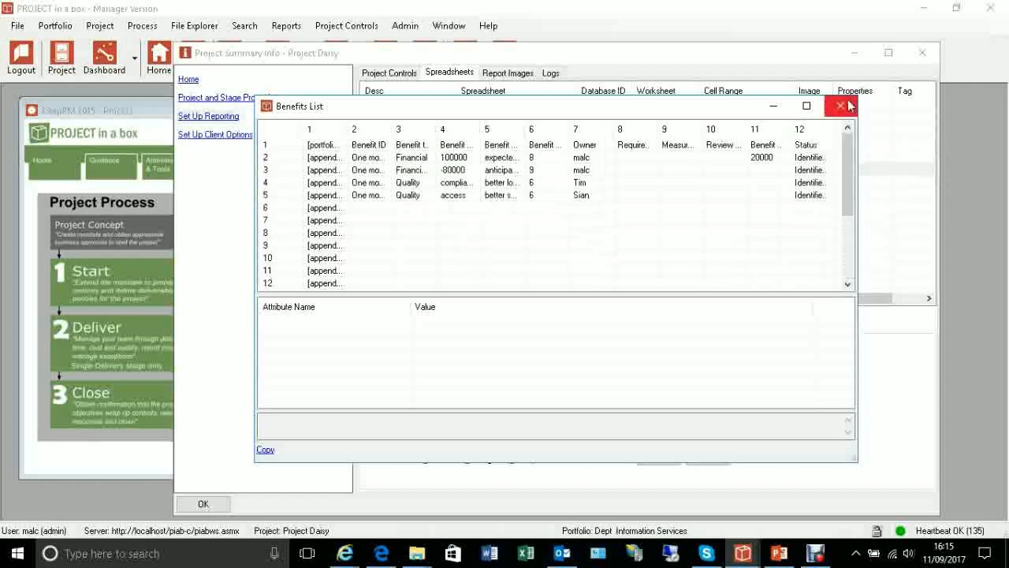
click(841, 106)
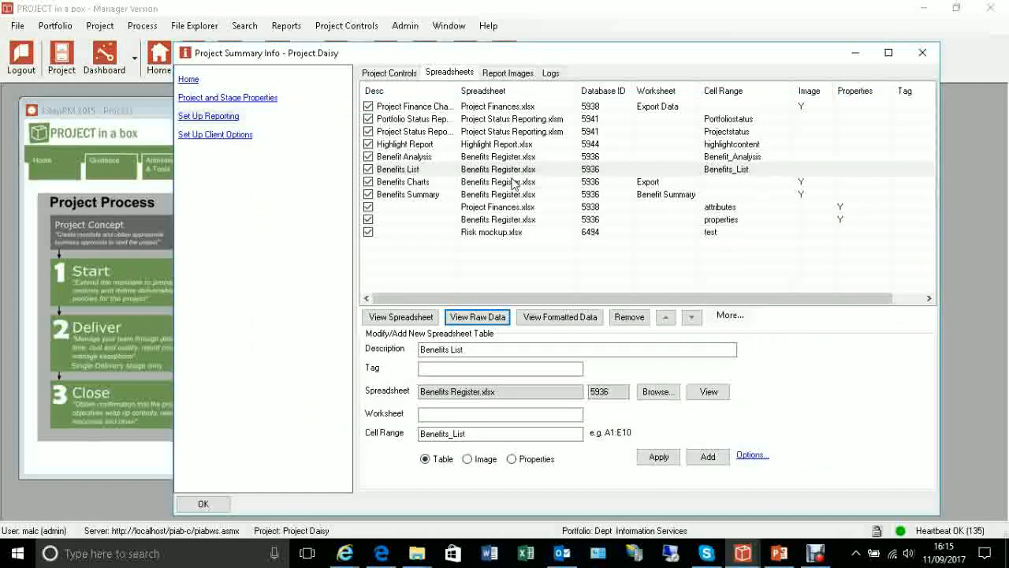
View the raw data of the properties range in Benefits Register.xlsx with full property names, and close it
click(516, 220)
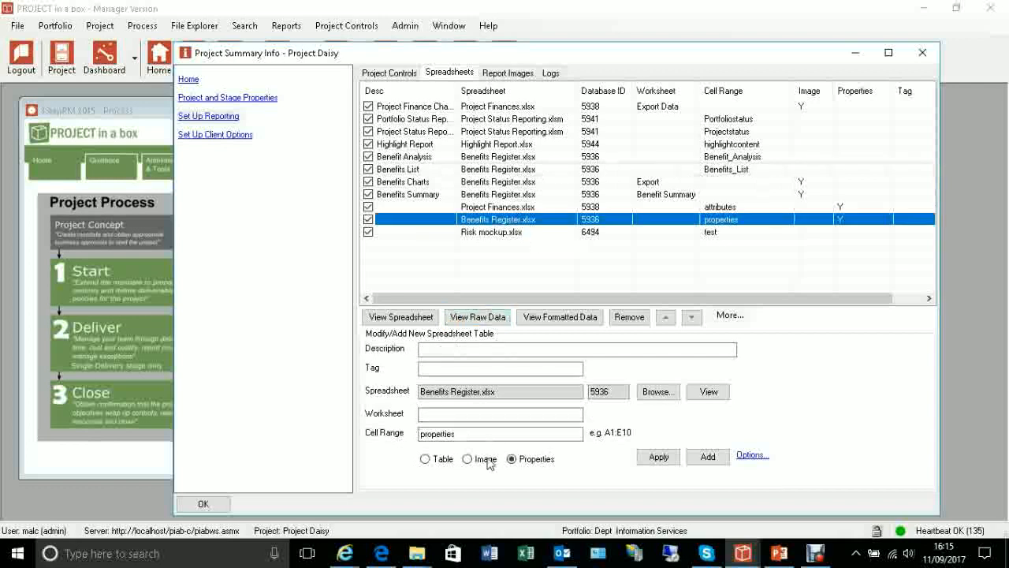
click(478, 318)
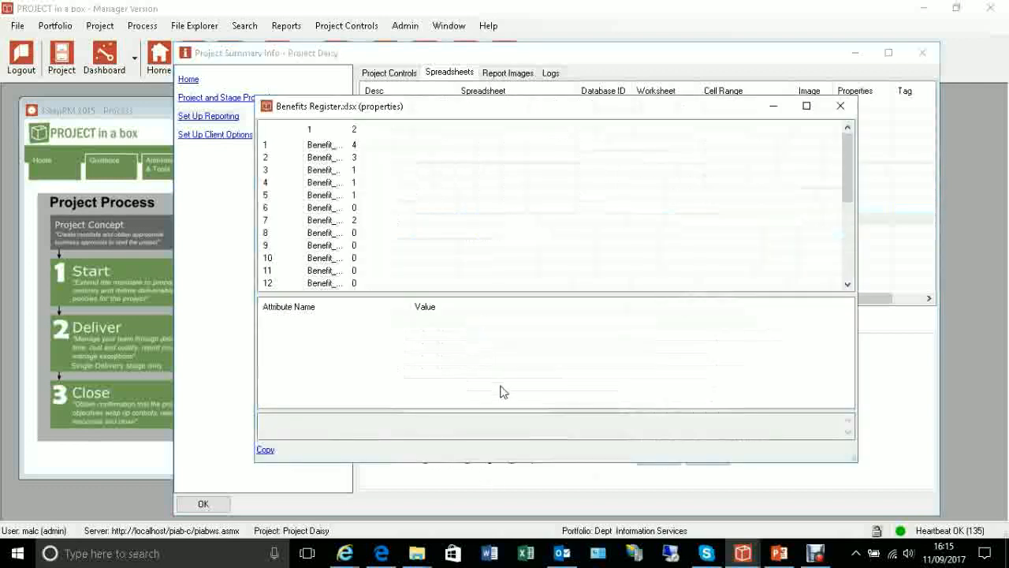
drag(350, 128, 418, 128)
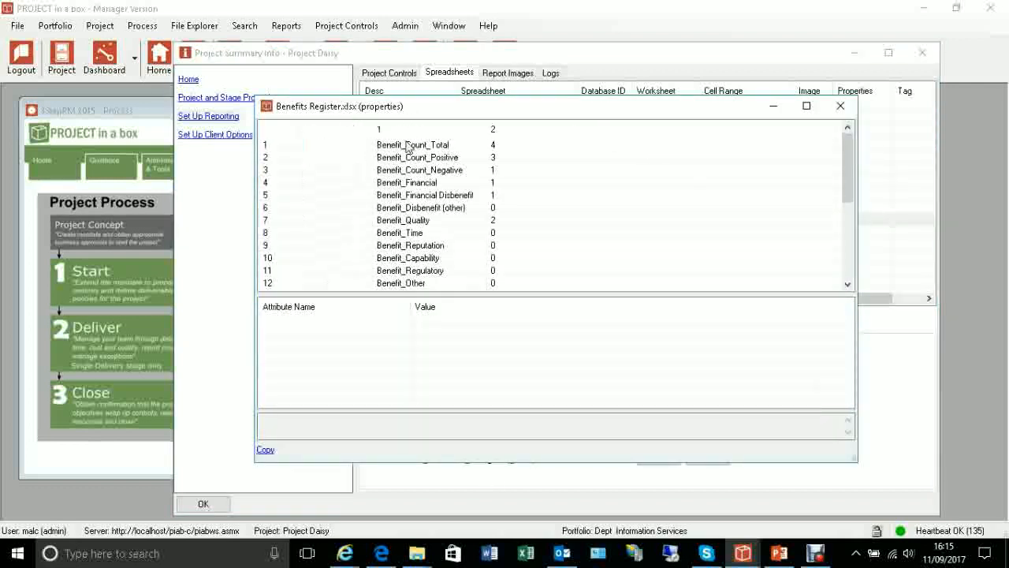
drag(842, 151, 860, 238)
click(841, 107)
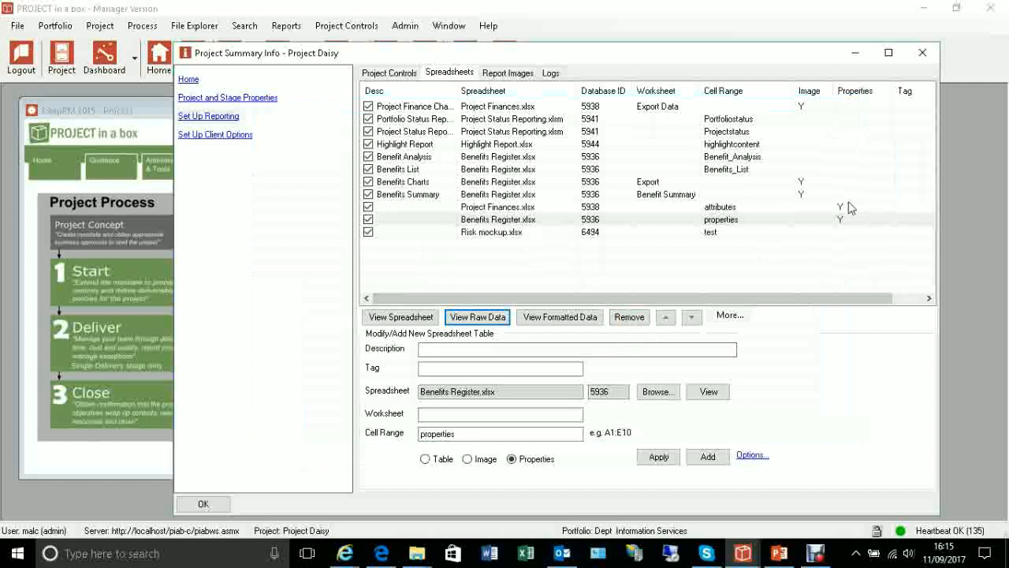
View the image exported from the Benefits Summary entry, check its list of available images, and close the preview
click(543, 197)
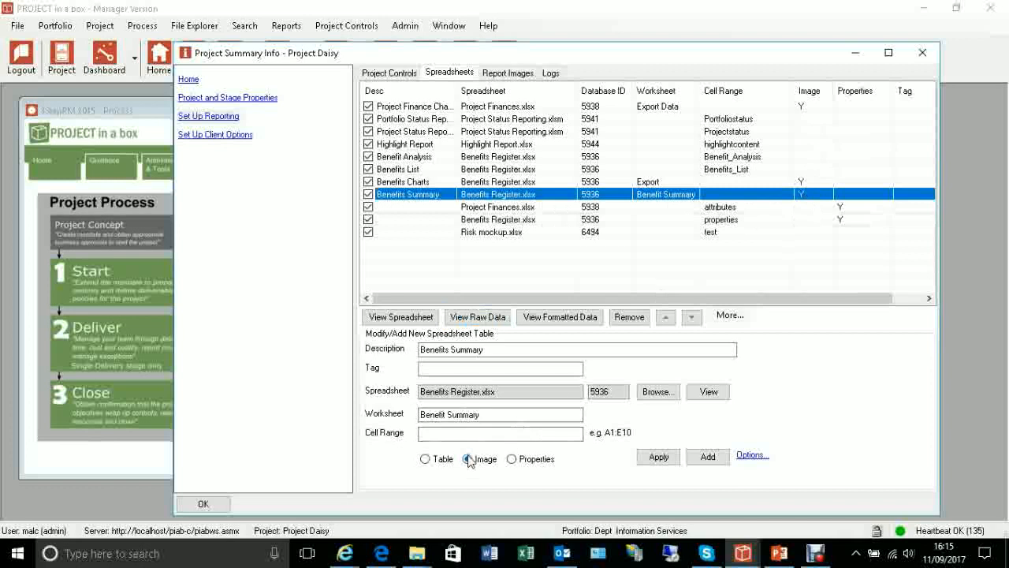
click(478, 316)
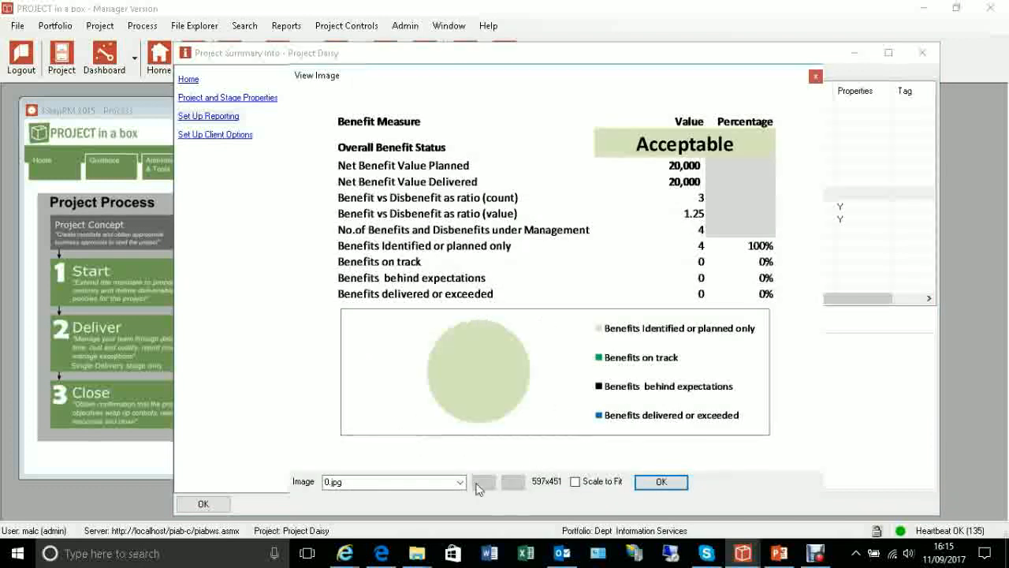
click(460, 482)
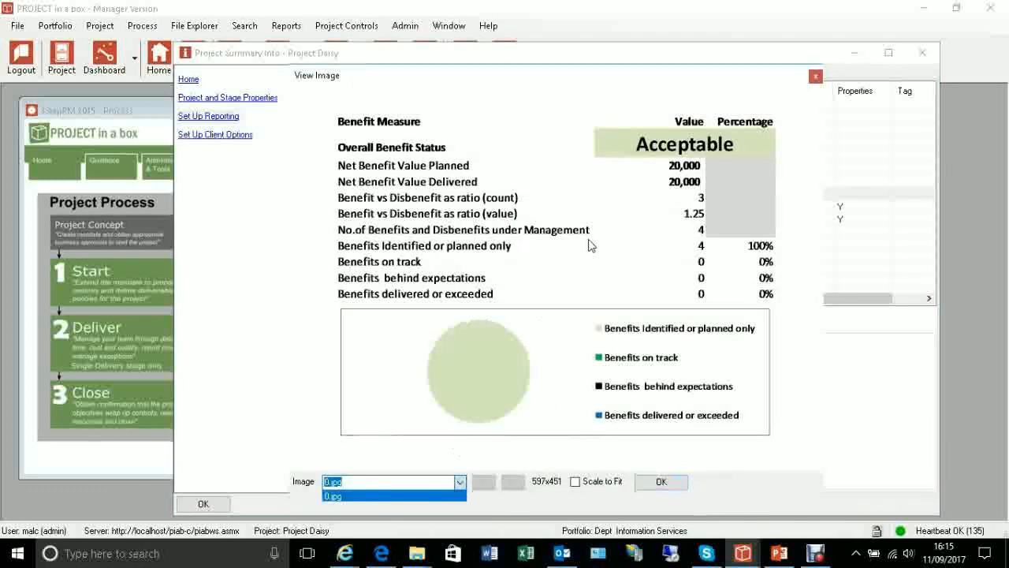
click(929, 58)
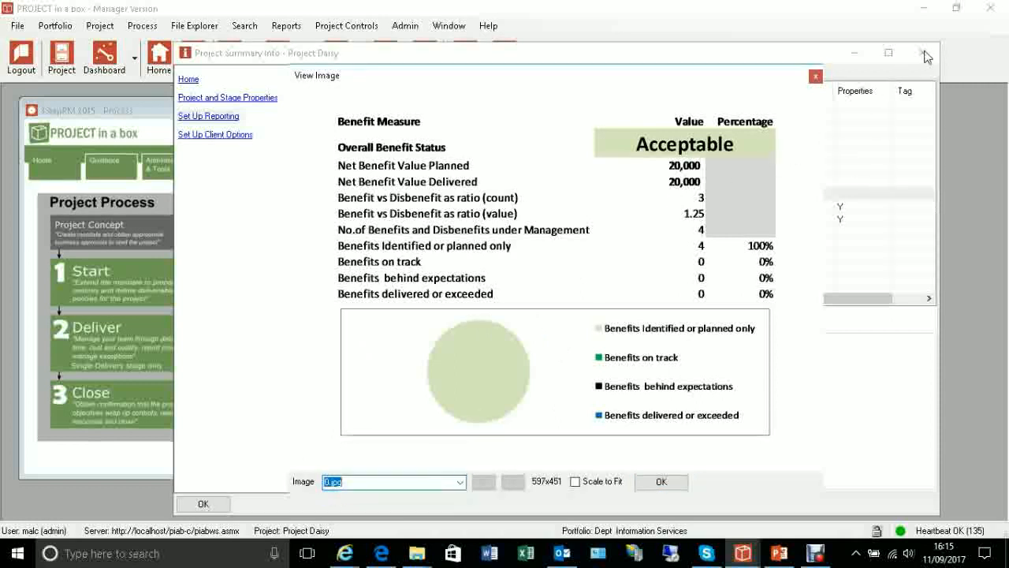
click(816, 77)
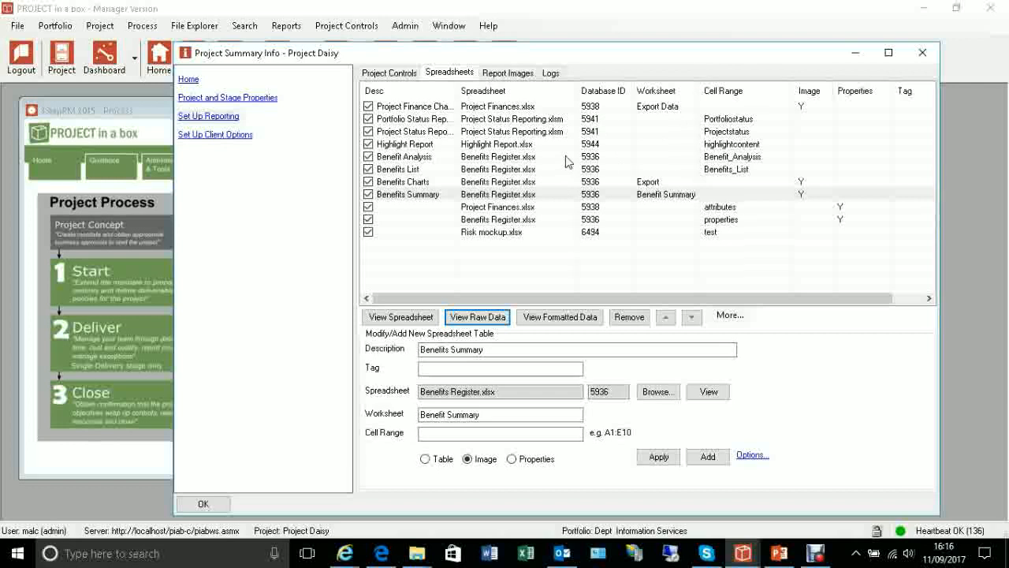
Switch the Risk mockup.xlsx entry off and back on in the spreadsheet list, and clear the selection
click(497, 234)
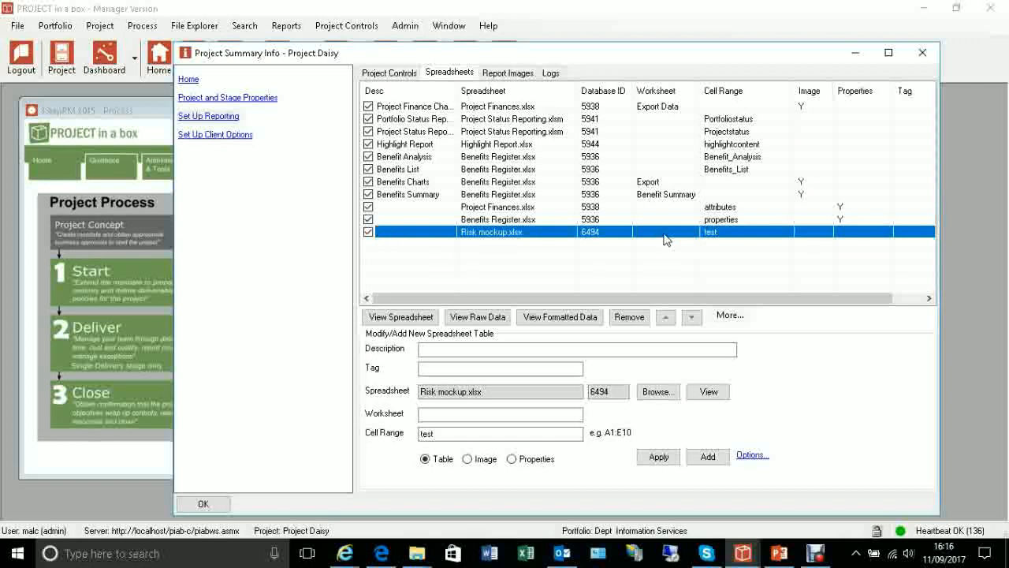
click(368, 232)
click(368, 232)
click(426, 271)
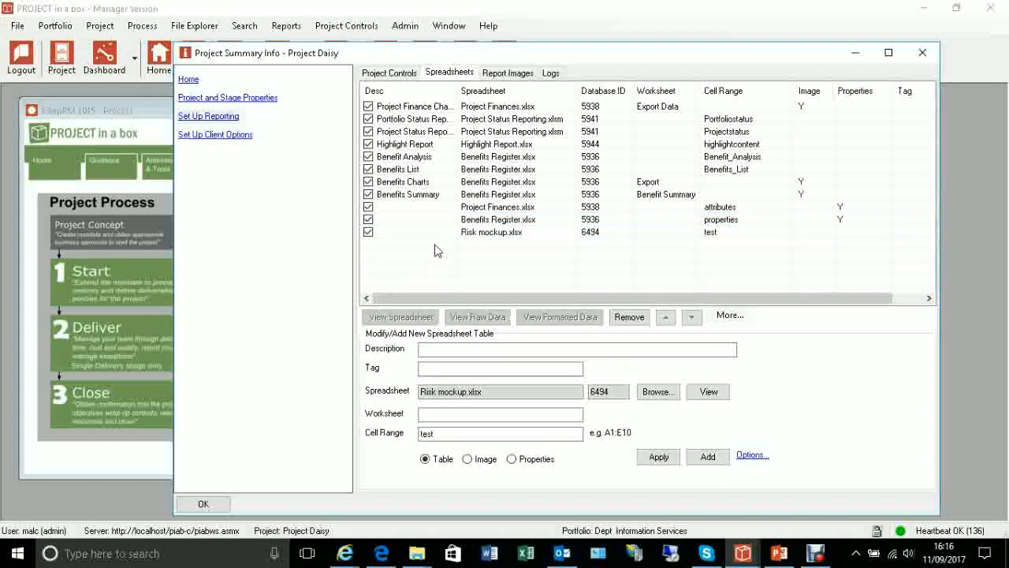
View the Report Images setup and close Project Daisy's summary info
click(516, 76)
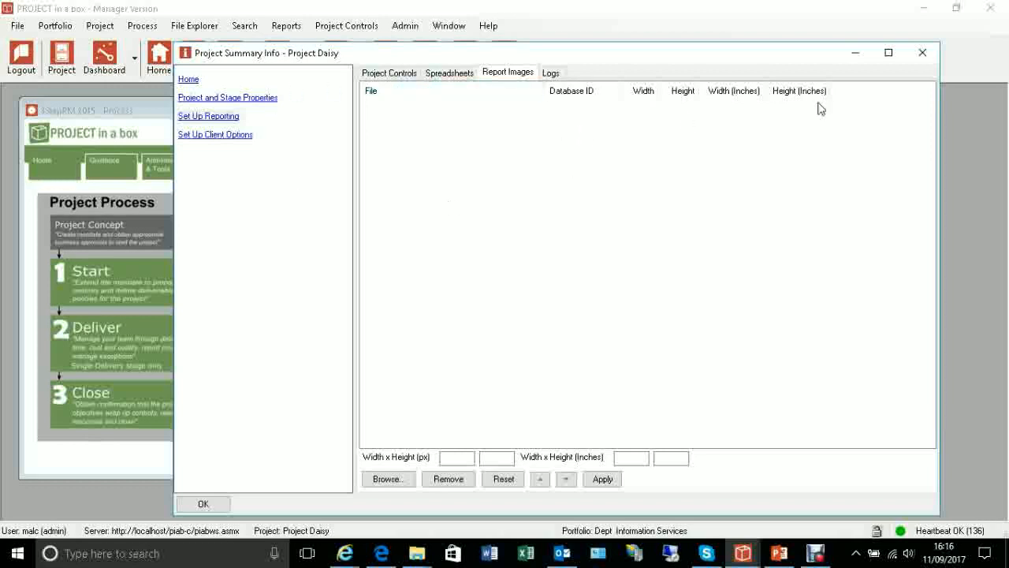
click(928, 57)
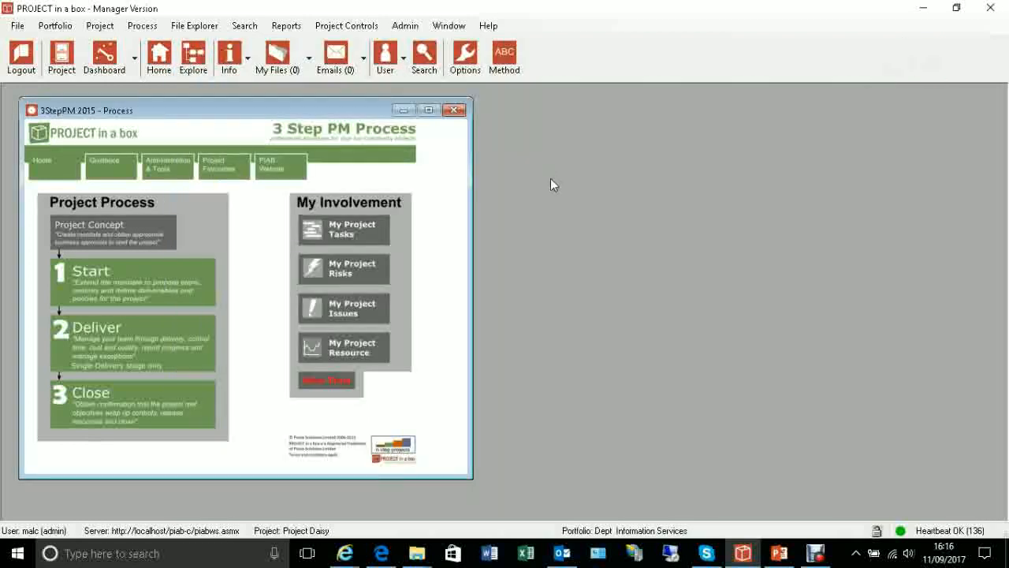
Open the Start stage's files and check out Project Schedule Risks and Issues.spn for editing in Planner
click(130, 285)
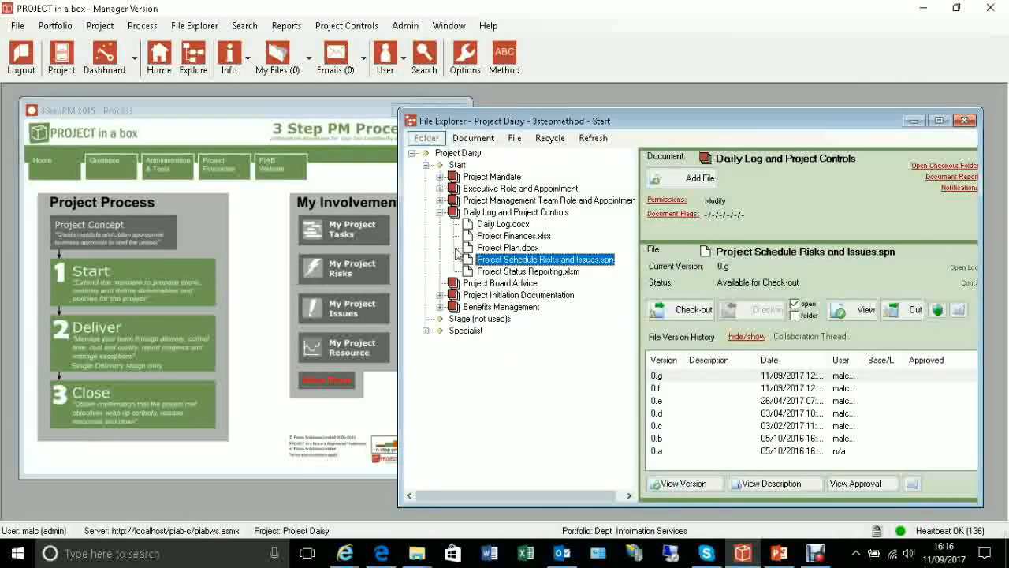
click(680, 309)
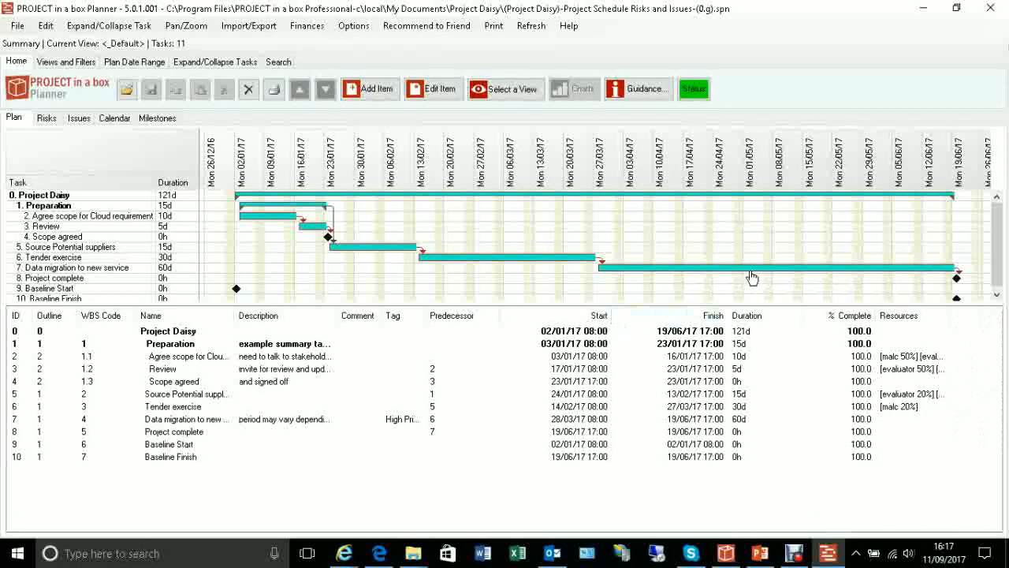
Set the completion of the task "Data migration to new service" to 34%
click(753, 269)
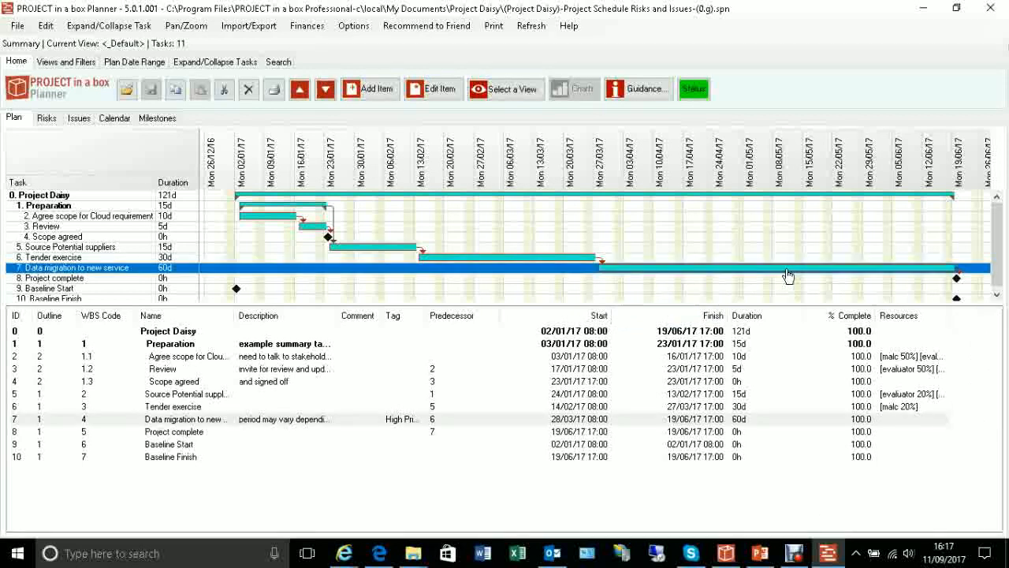
double_click(788, 274)
drag(520, 239, 404, 237)
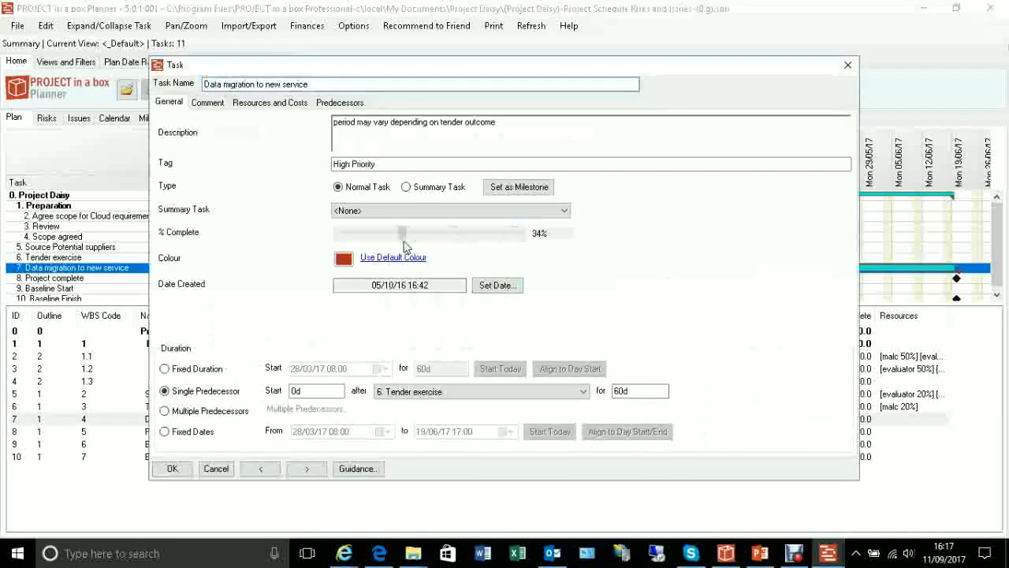
click(172, 468)
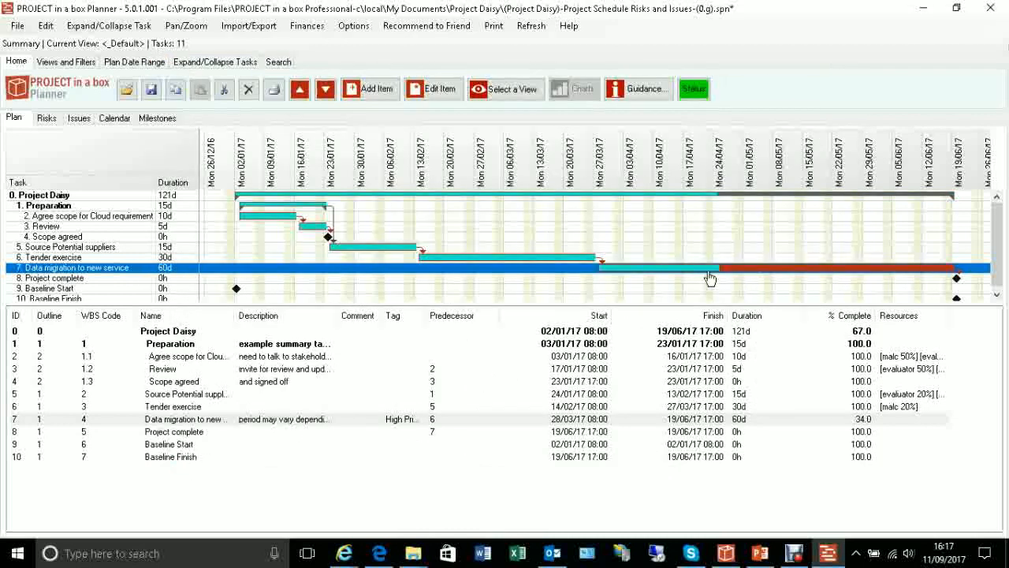
Change the overall Plan Status of the schedule to Red
click(694, 89)
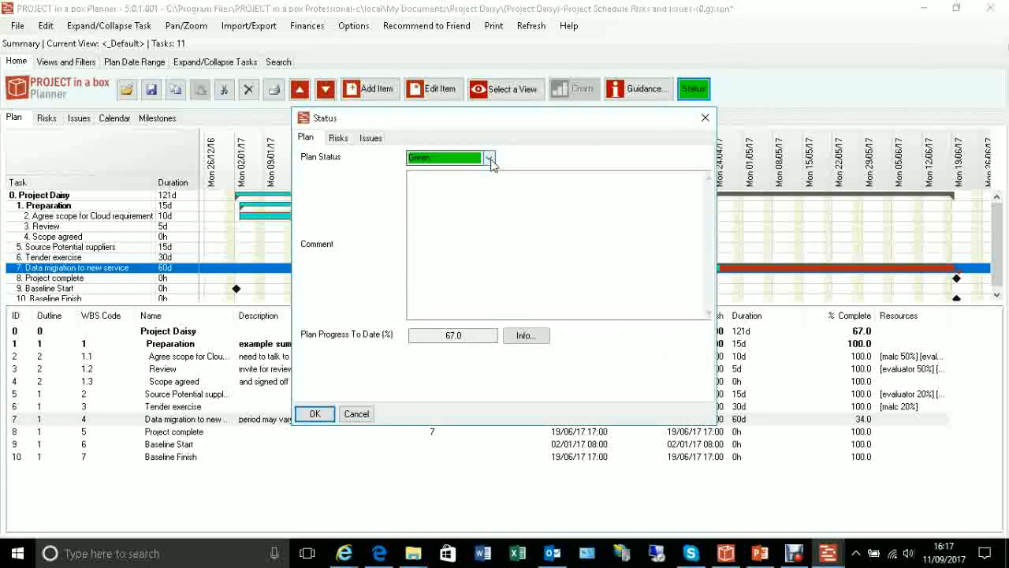
click(490, 158)
click(418, 200)
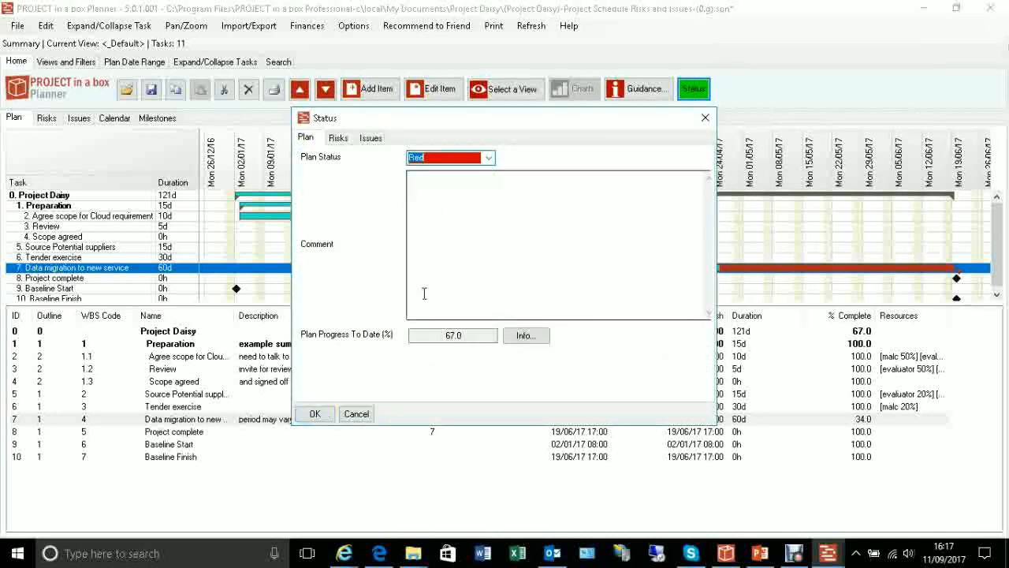
click(314, 414)
click(683, 217)
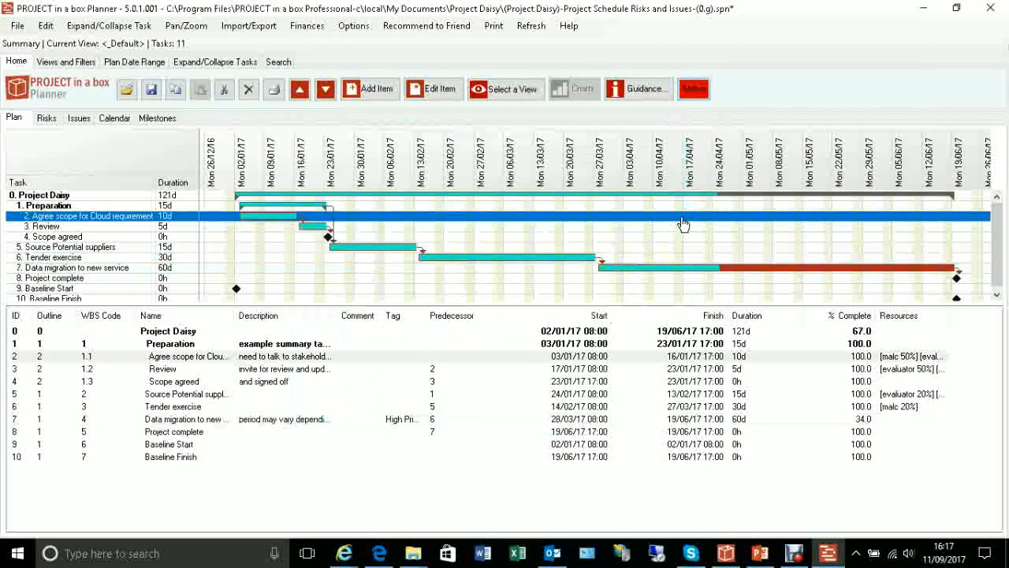
Set the status of the risk "Quality standards cannot be met by suppliers" to Closed
click(47, 119)
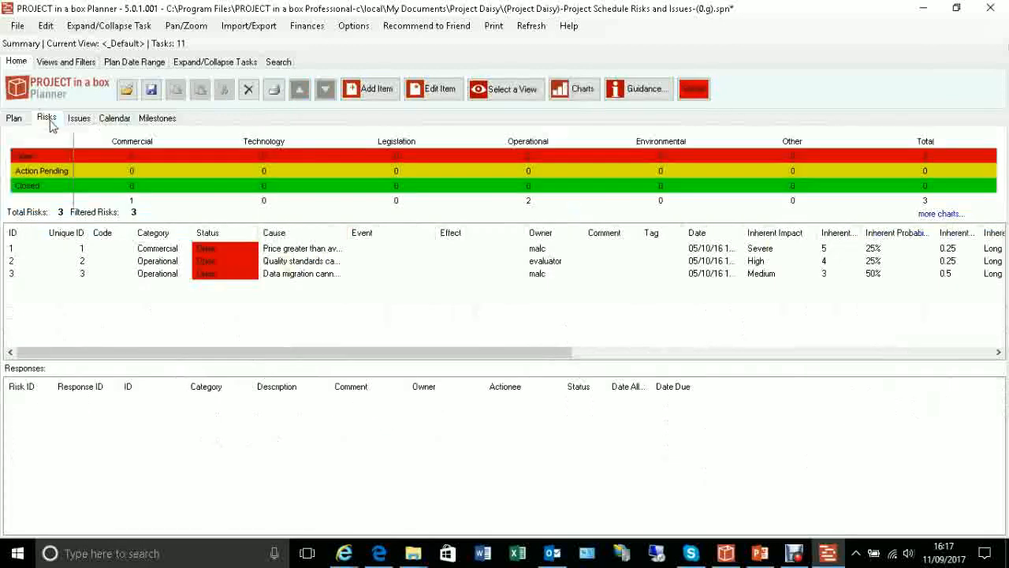
double_click(212, 261)
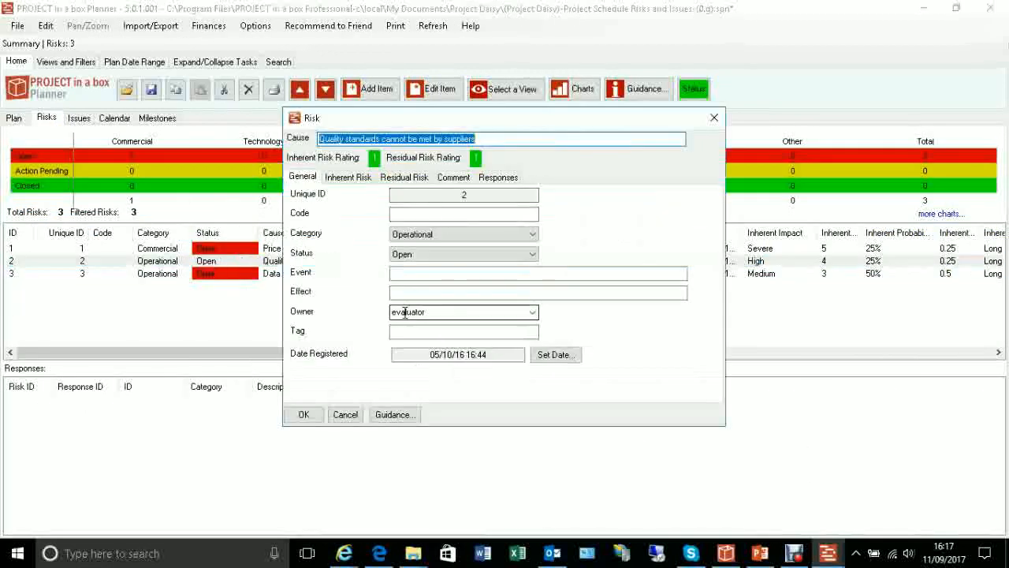
click(533, 254)
click(445, 287)
click(304, 413)
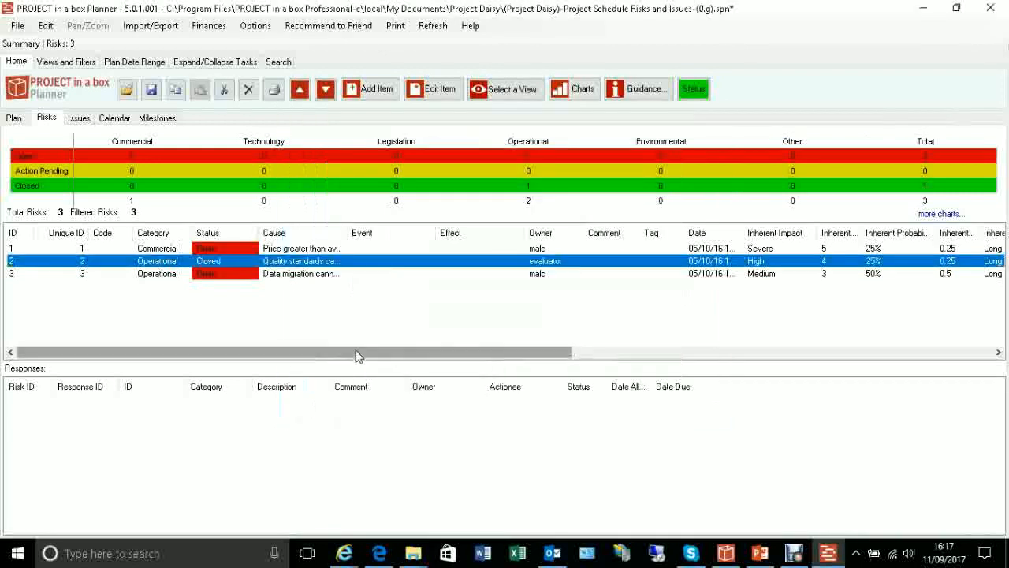
click(386, 323)
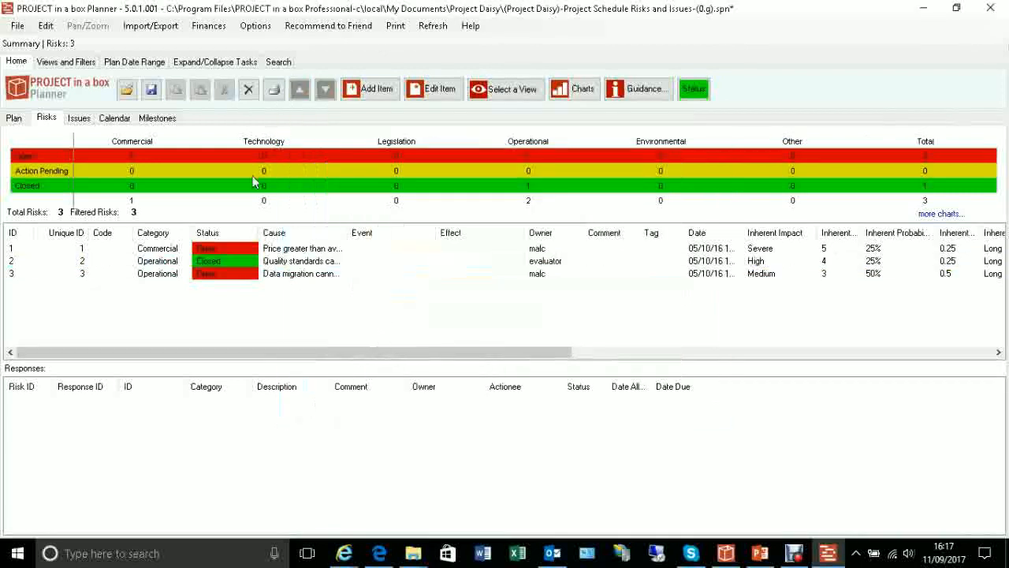
Save the updated project schedule and close Planner, returning to the Manager Version's file explorer
click(153, 90)
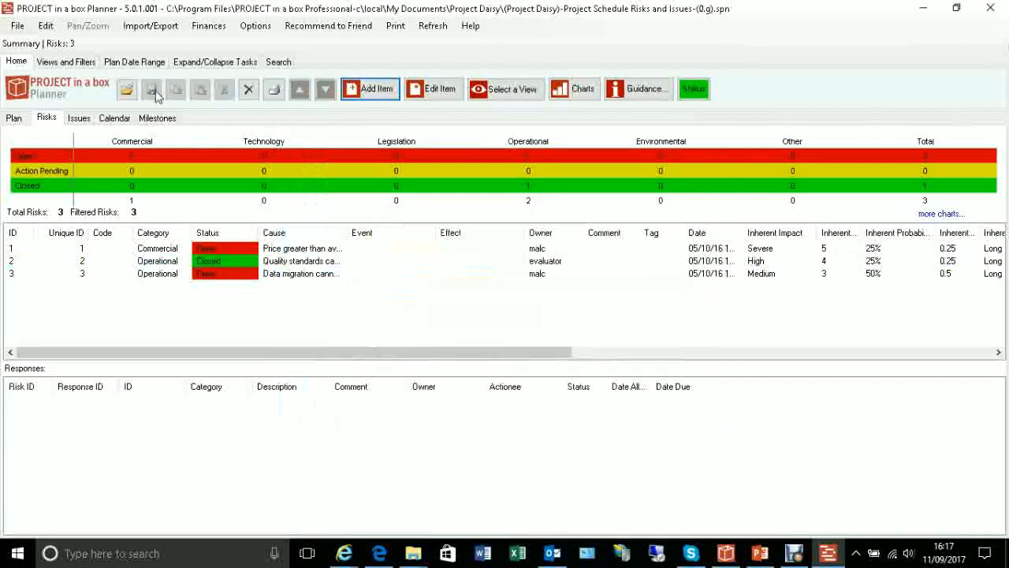
click(991, 8)
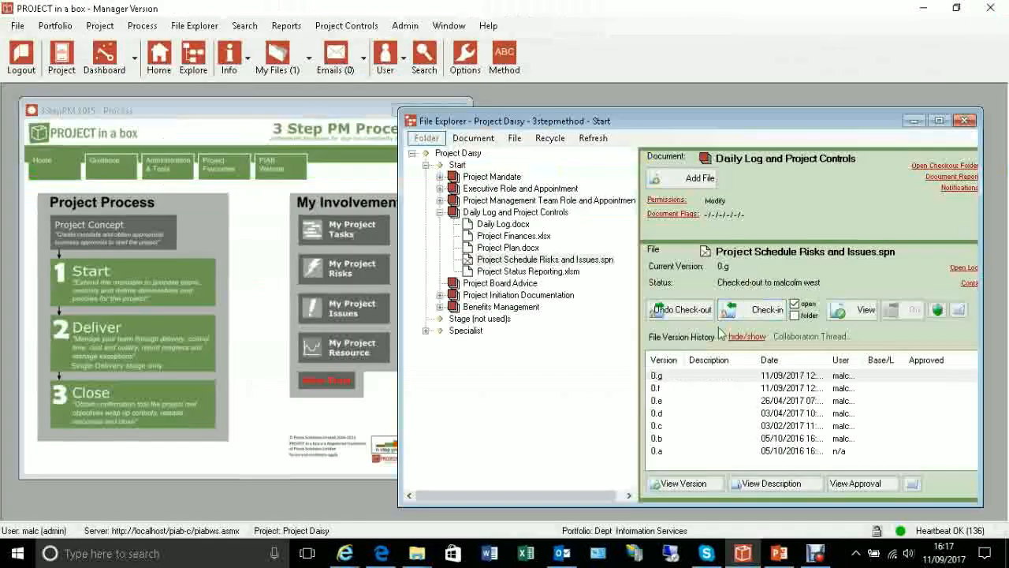
Check in Project Schedule Risks and Issues.spn from the check-in folder with a Level 2 version increment
click(763, 315)
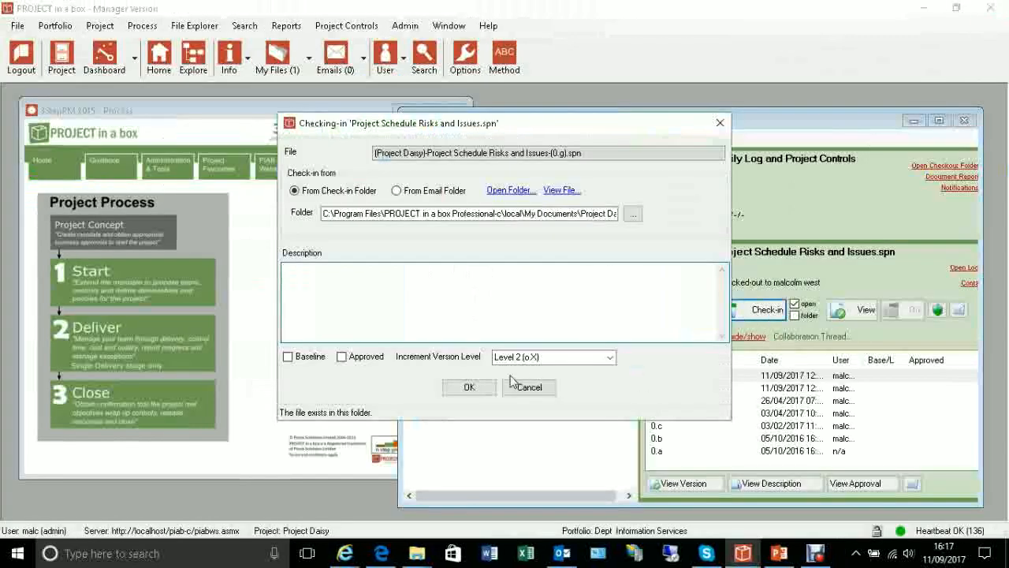
click(471, 387)
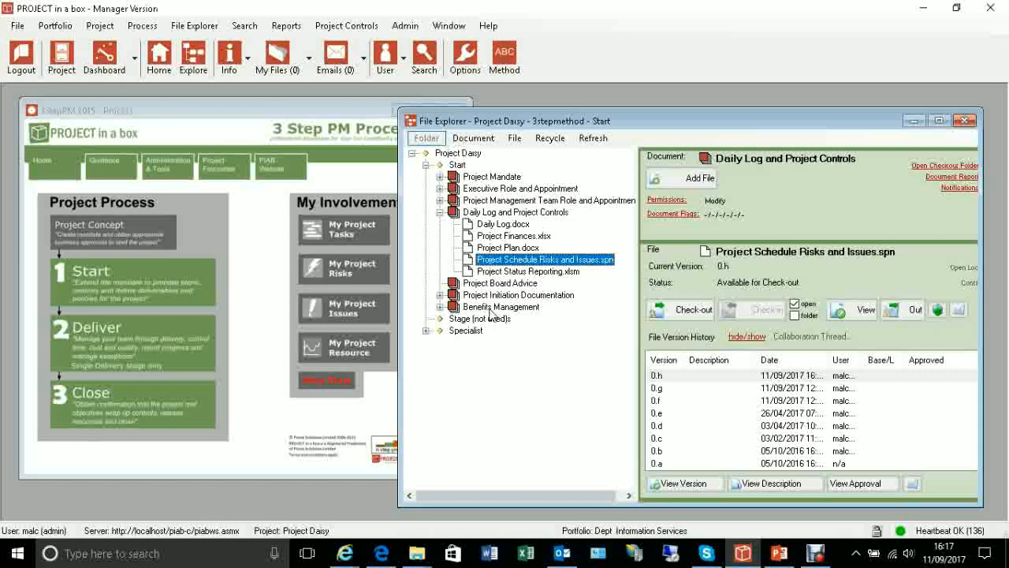
Run the project report for Project Daisy as a poster-style Word document using the Project Statement template
click(287, 27)
click(300, 73)
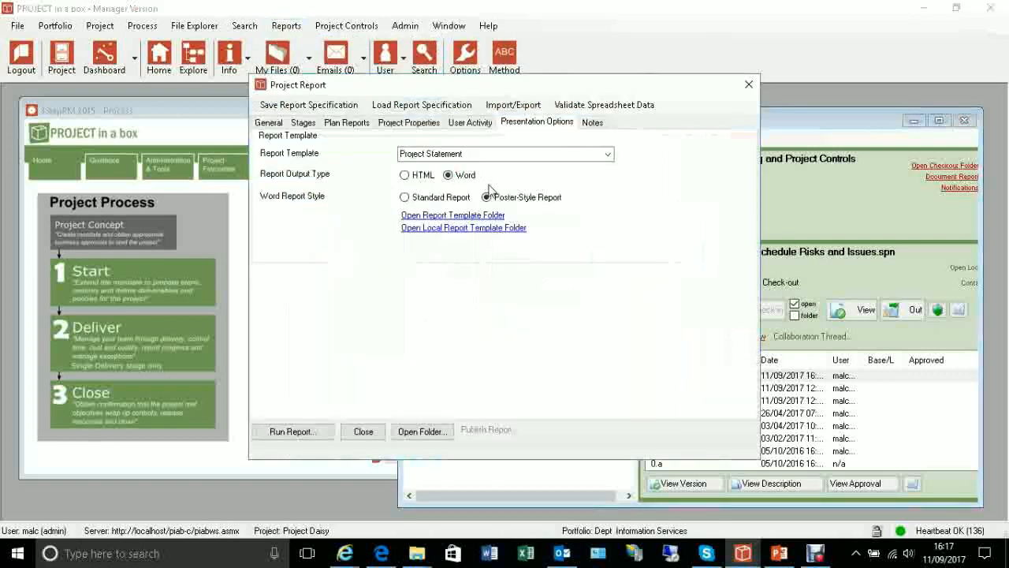
click(291, 431)
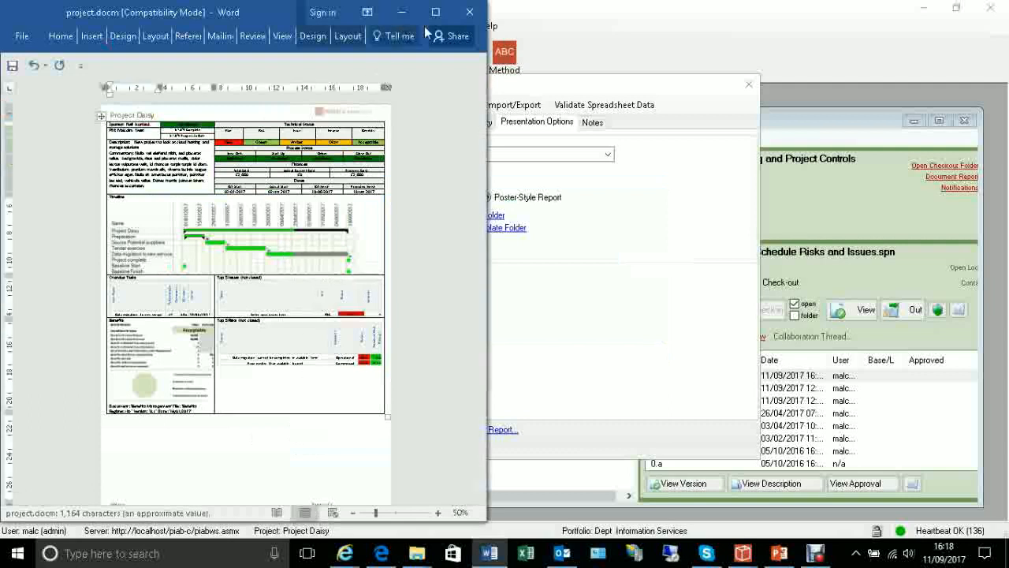
Examine the Project Statement's plan status, timeline, overdue tasks, issues and risks, and close the document without saving
click(439, 513)
click(438, 514)
click(438, 513)
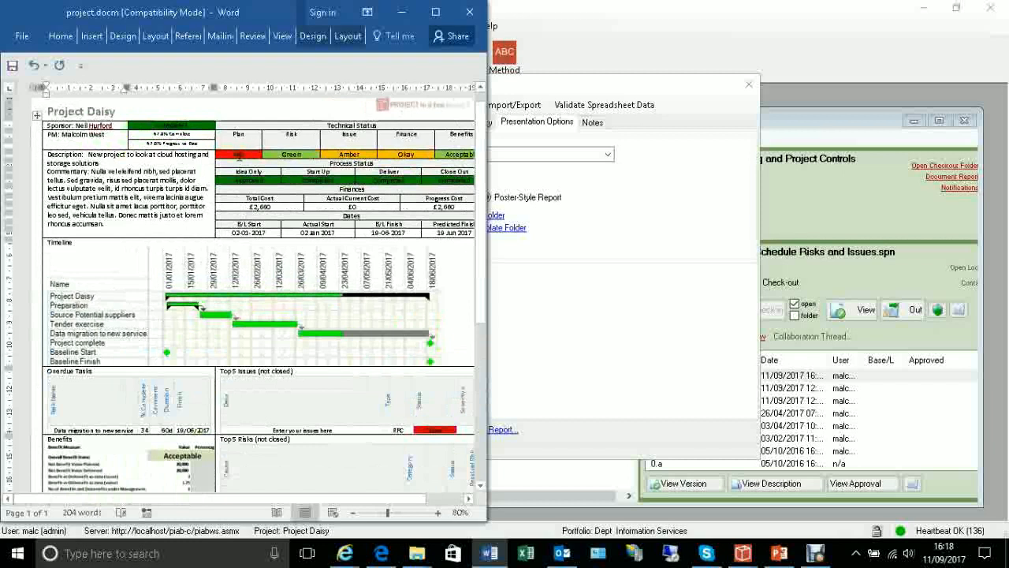
scroll(481, 342, down, 2)
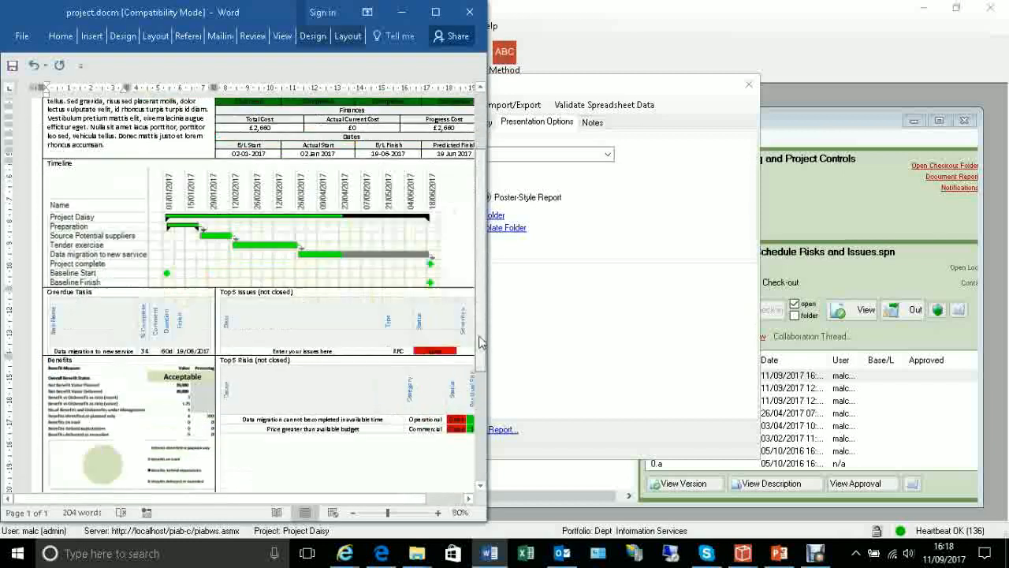
scroll(481, 342, down, 2)
drag(488, 340, 650, 339)
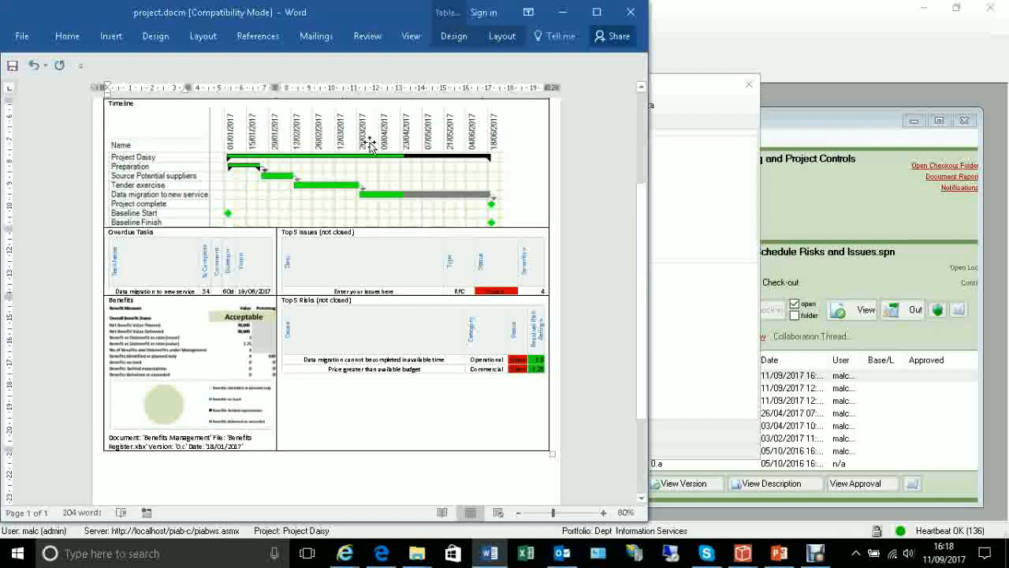
click(635, 14)
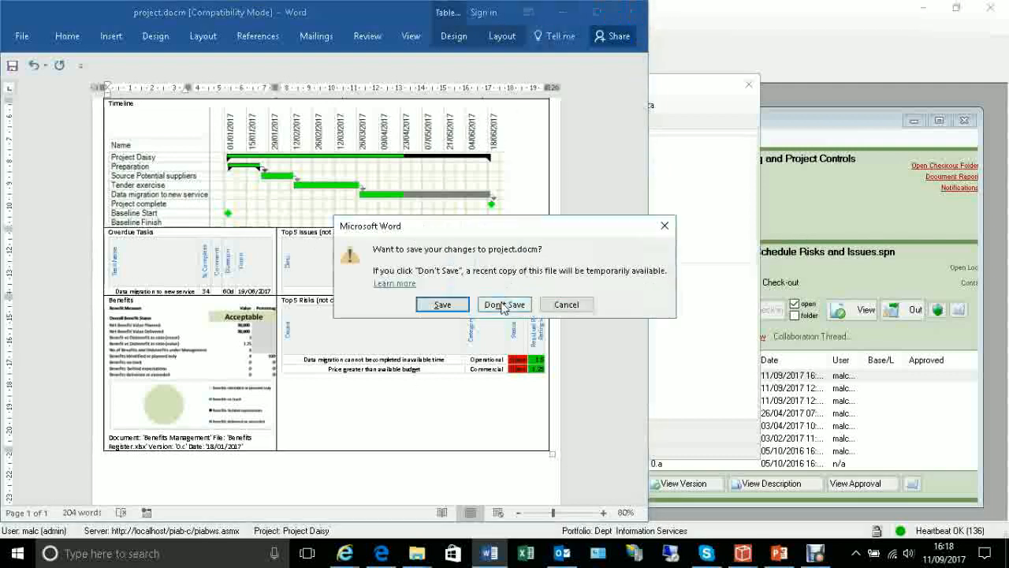
click(503, 307)
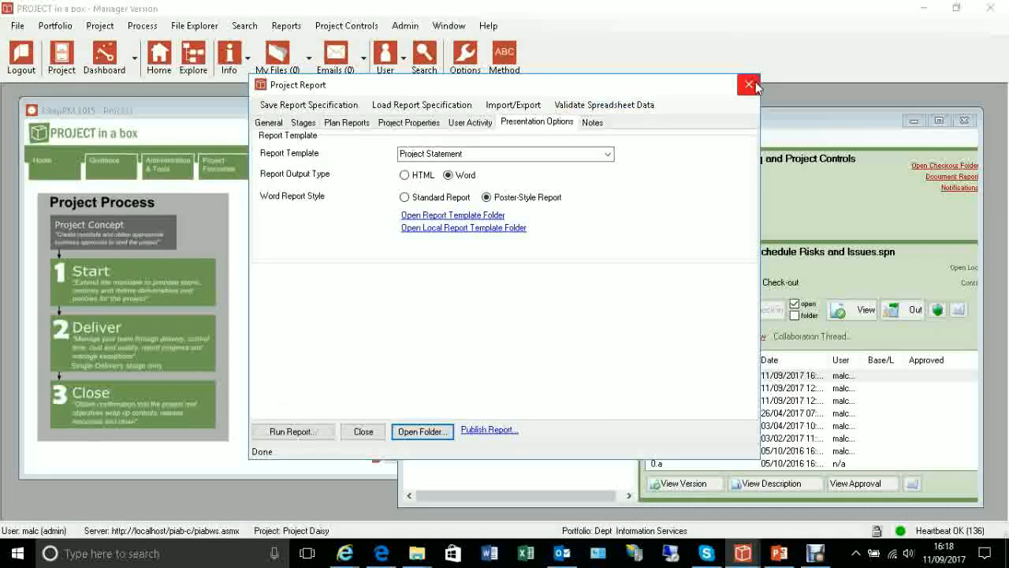
Load the saved report specification "Project Poster to print" into the project report
click(442, 109)
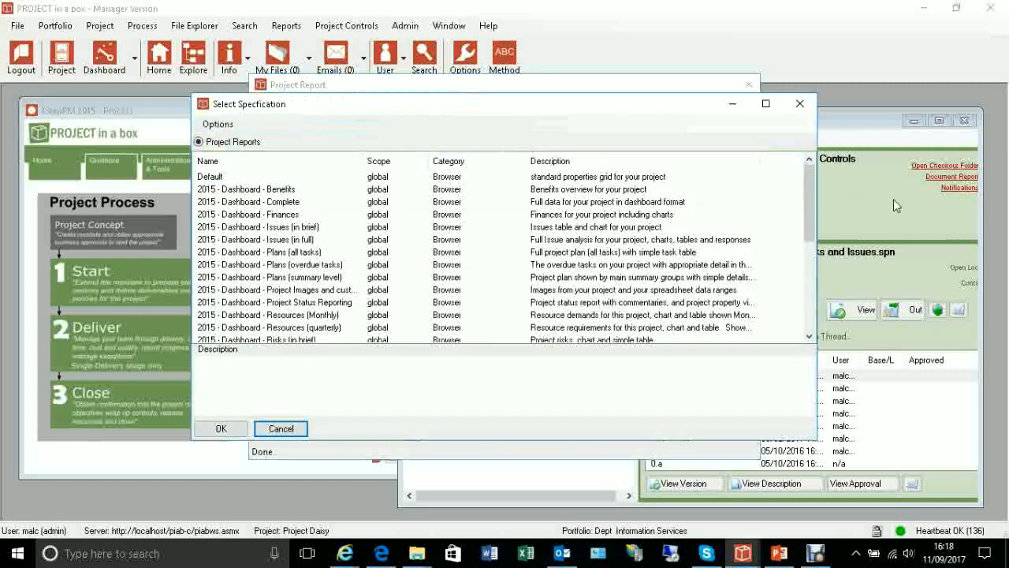
drag(809, 197, 809, 290)
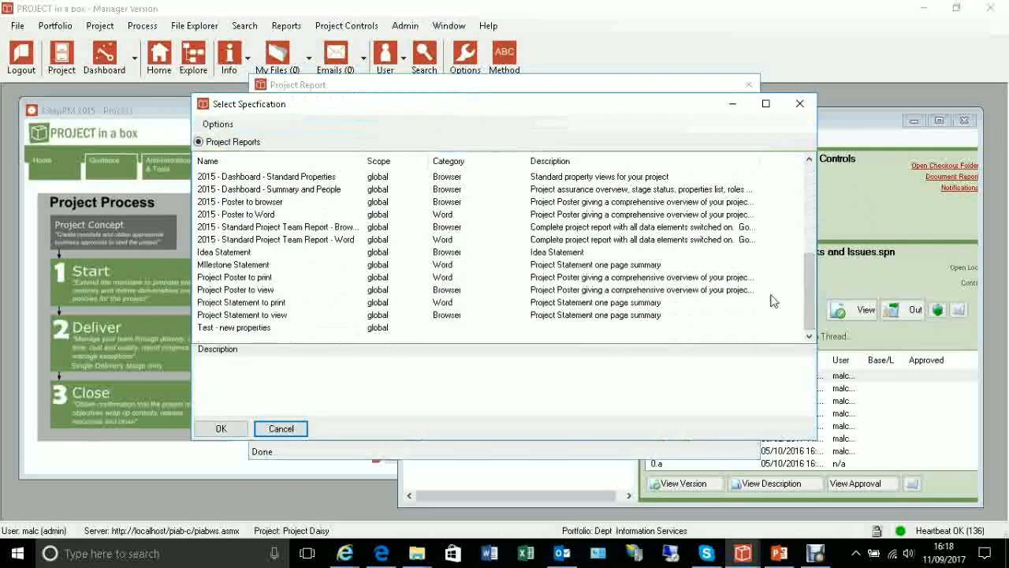
click(260, 278)
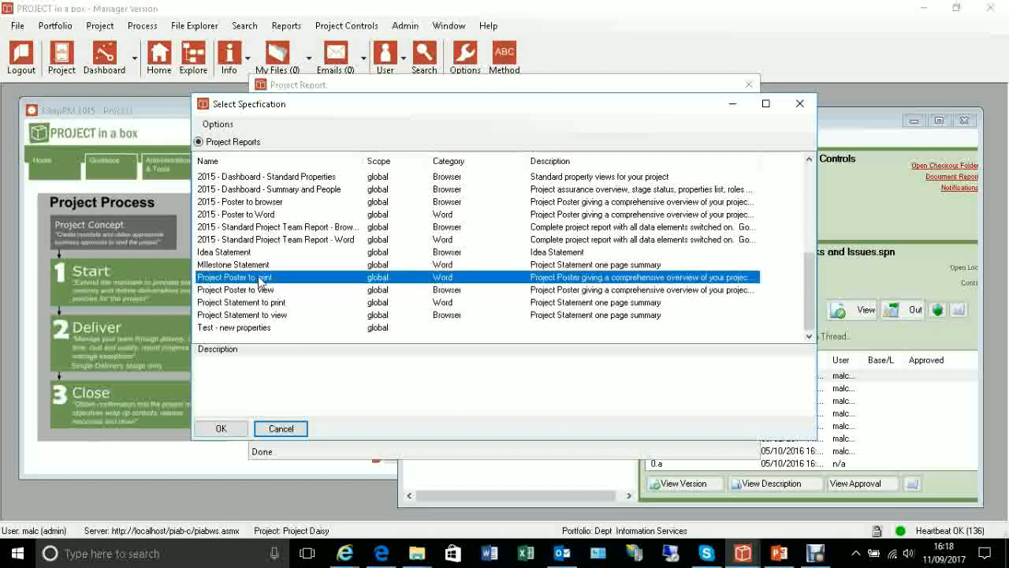
click(220, 428)
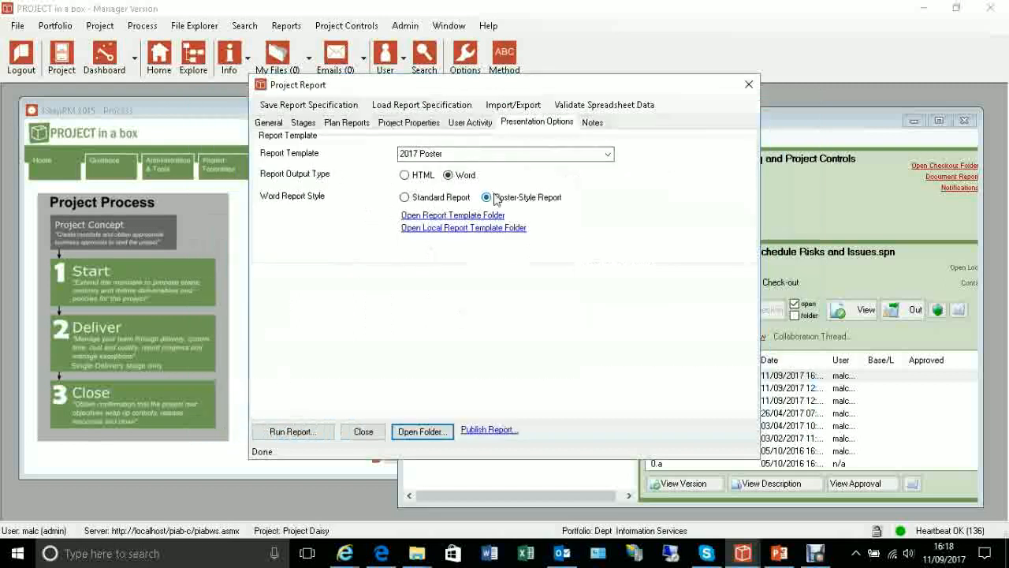
Review the poster specification's general contents and plan reports, and run the report
click(269, 123)
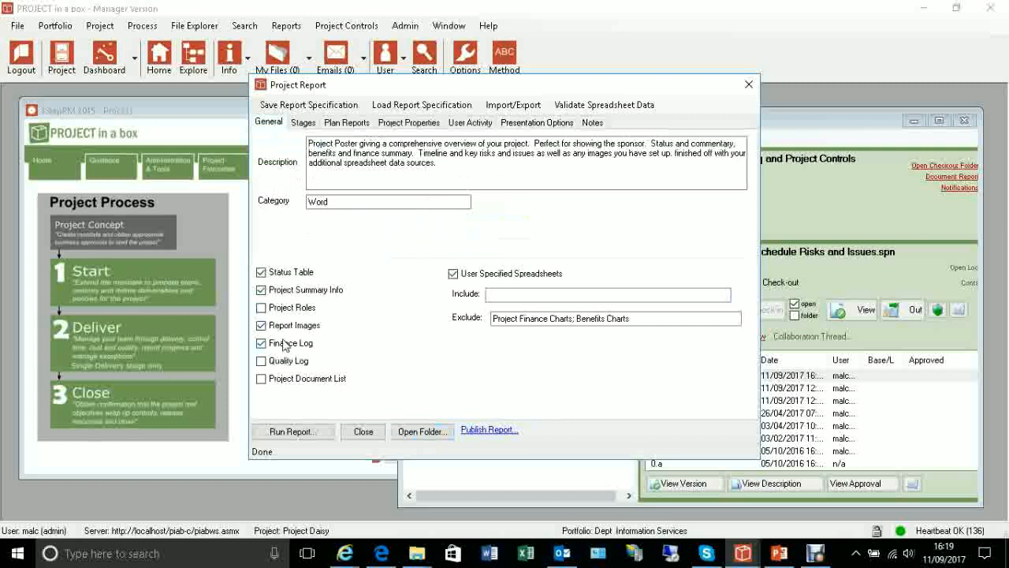
click(345, 123)
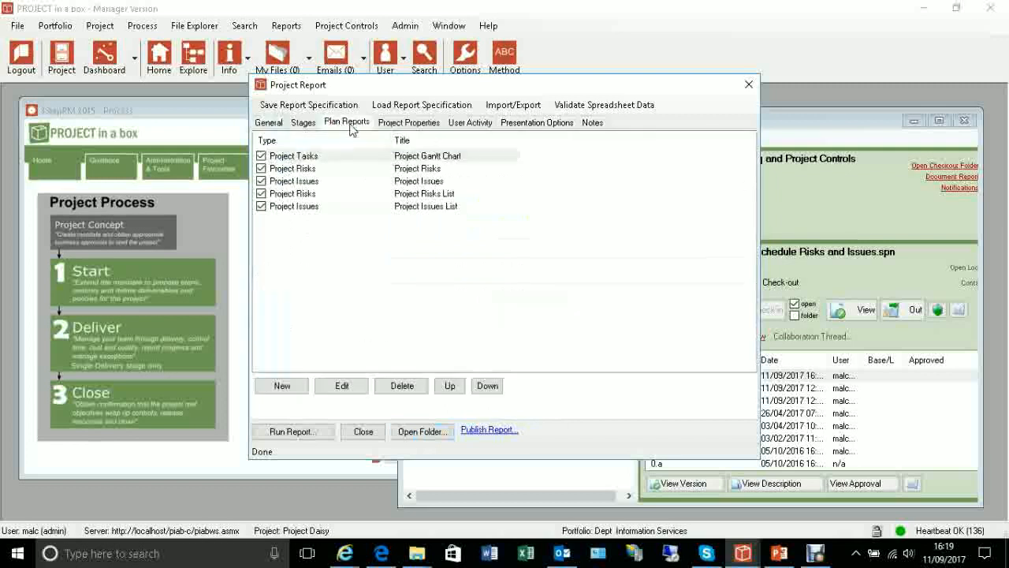
click(299, 433)
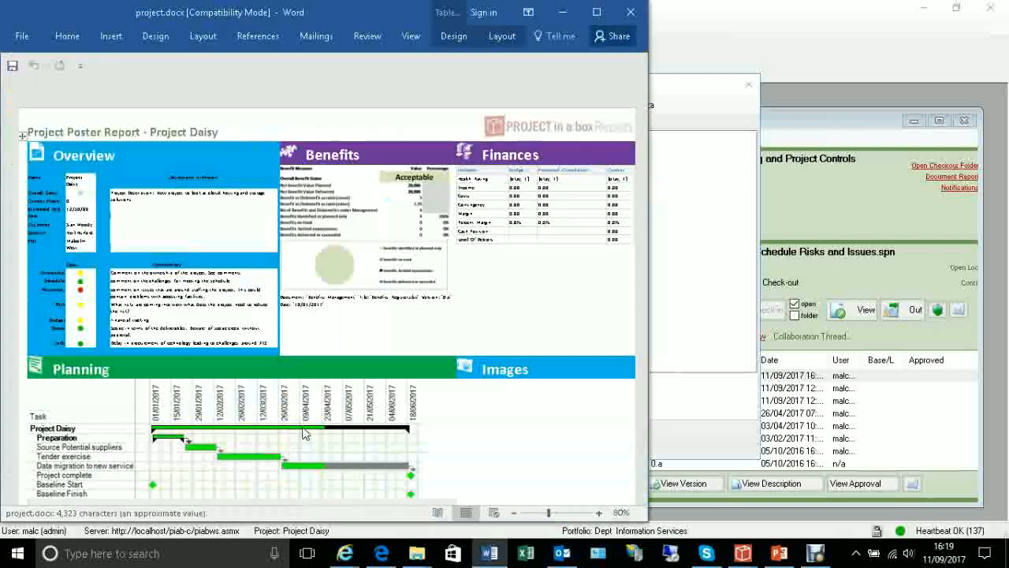
Enlarge the Project Poster Report to 120% and examine its Overview, Benefits and Finances sections
click(599, 12)
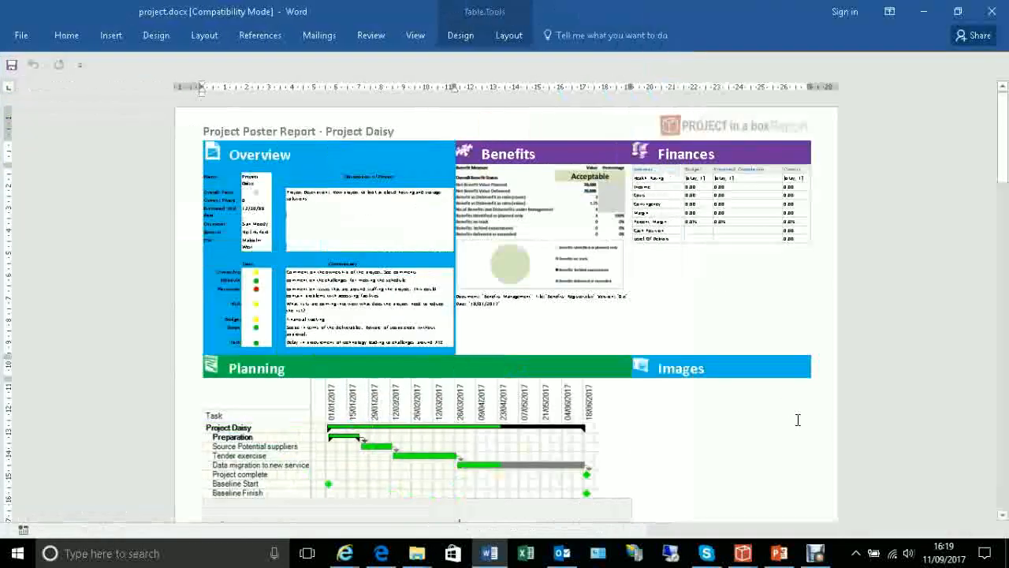
click(973, 529)
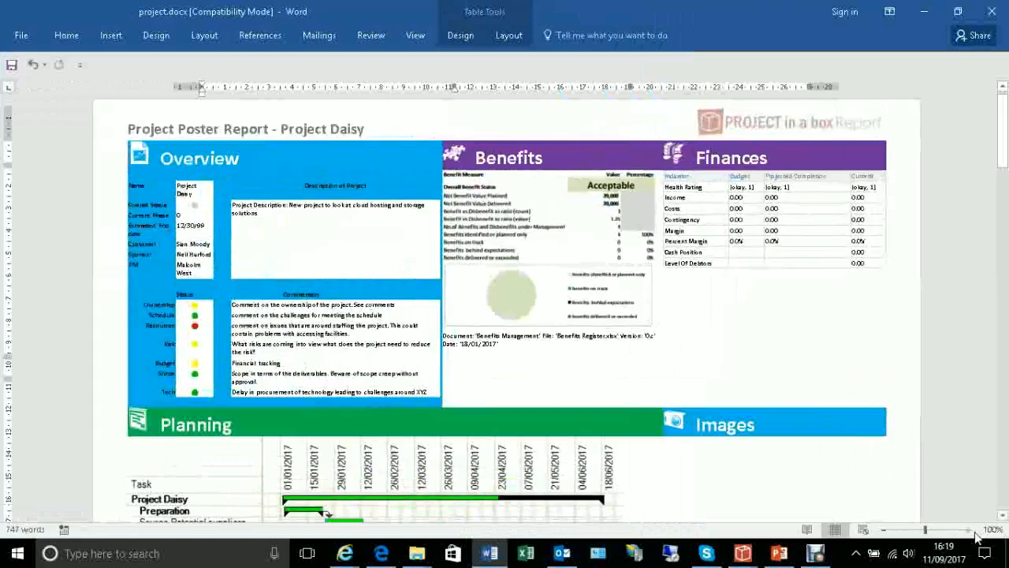
click(973, 529)
click(973, 529)
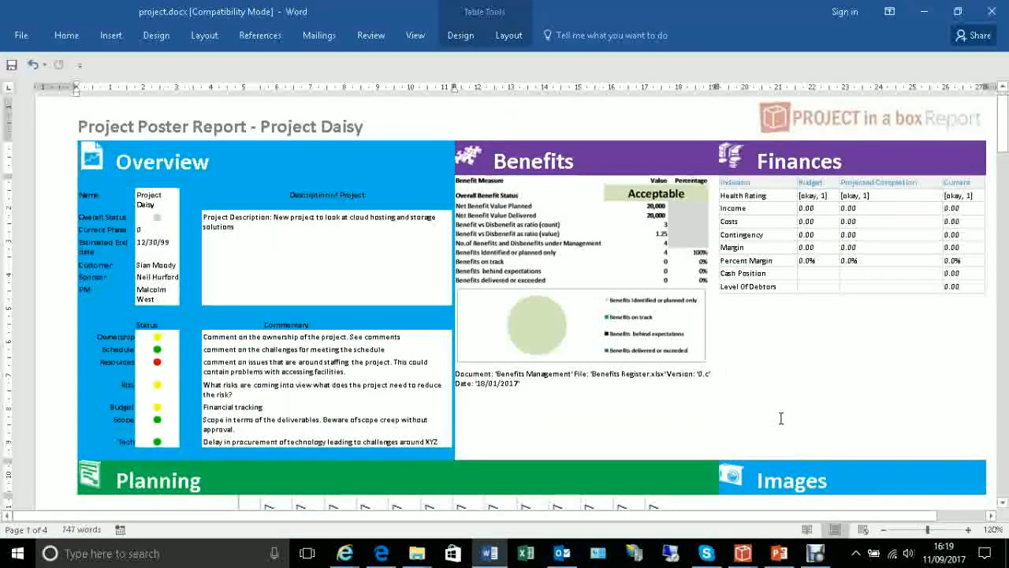
scroll(552, 442, down, 6)
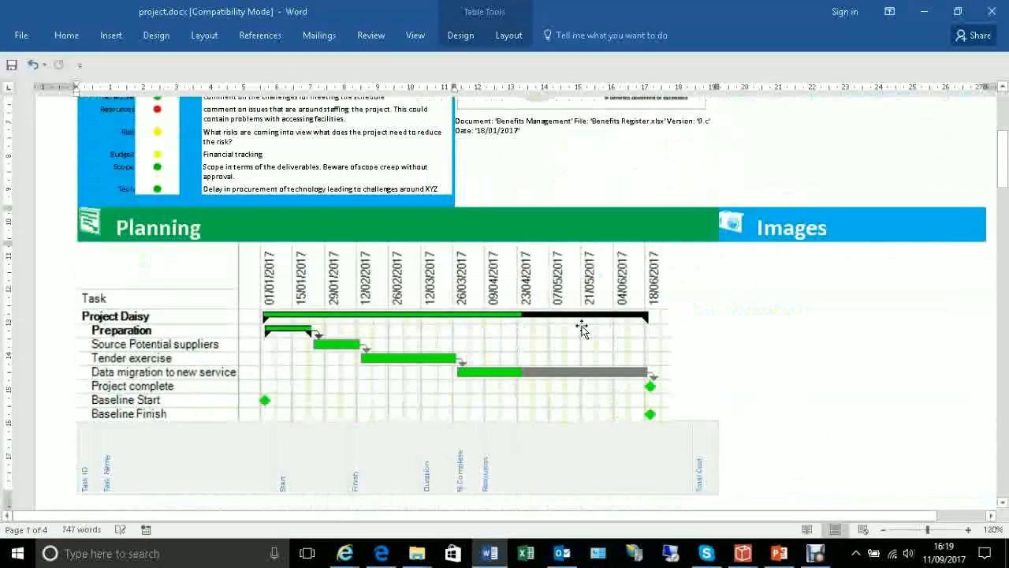
scroll(588, 323, up, 5)
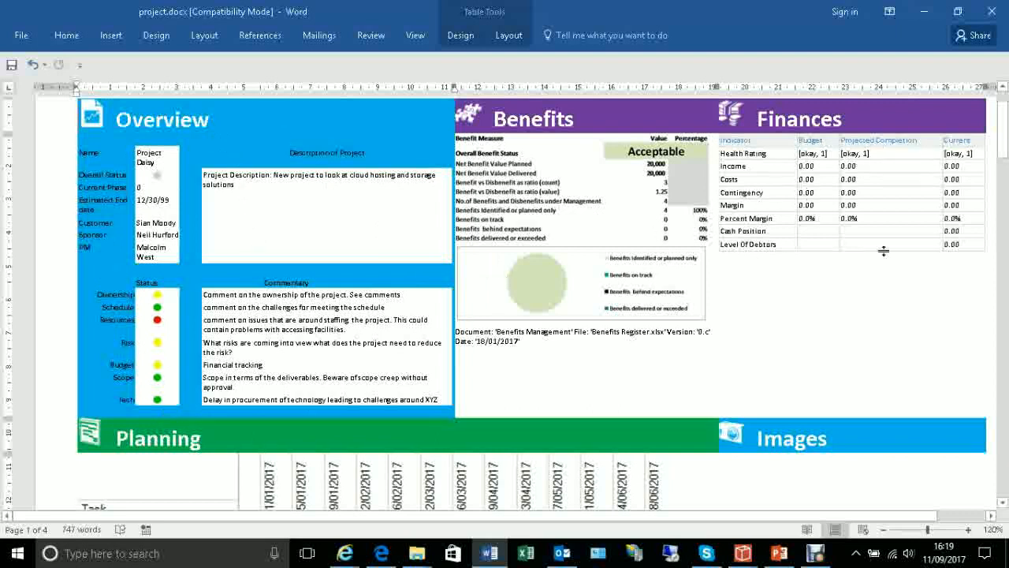
Examine the poster's Planning section, comparing the Gantt chart with the task table on the second page
scroll(883, 250, down, 5)
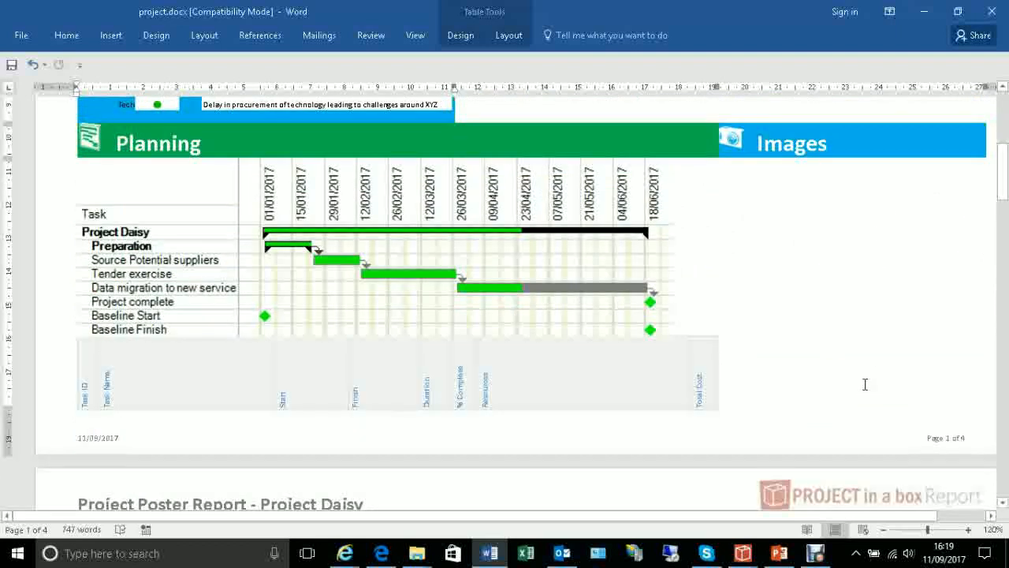
scroll(865, 384, down, 5)
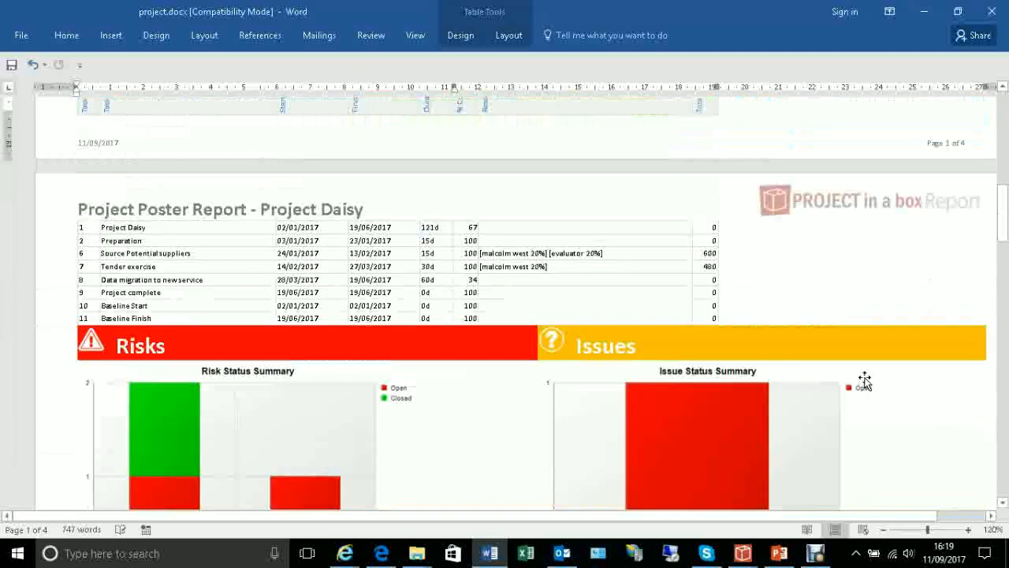
scroll(865, 384, up, 1)
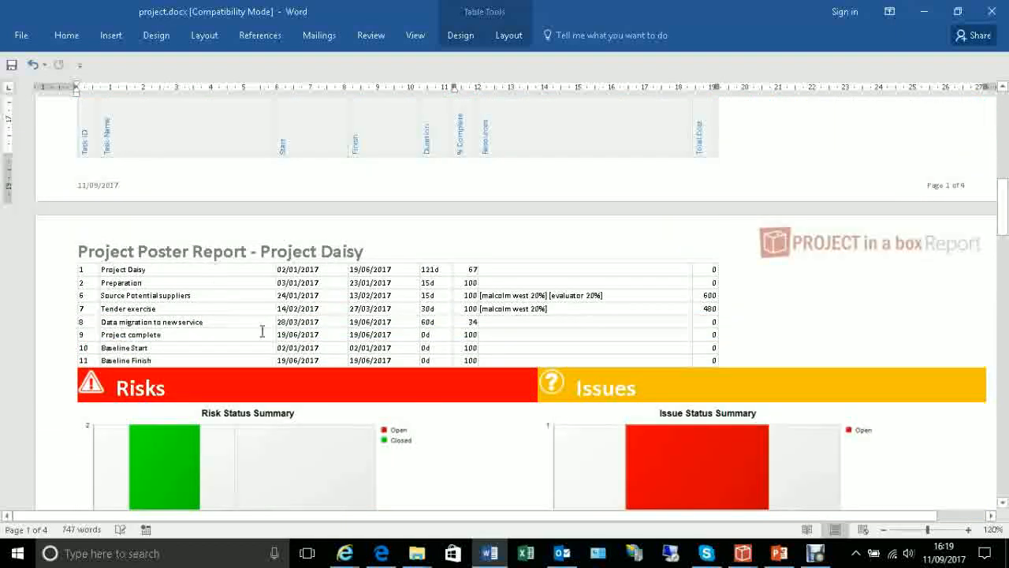
scroll(268, 337, up, 3)
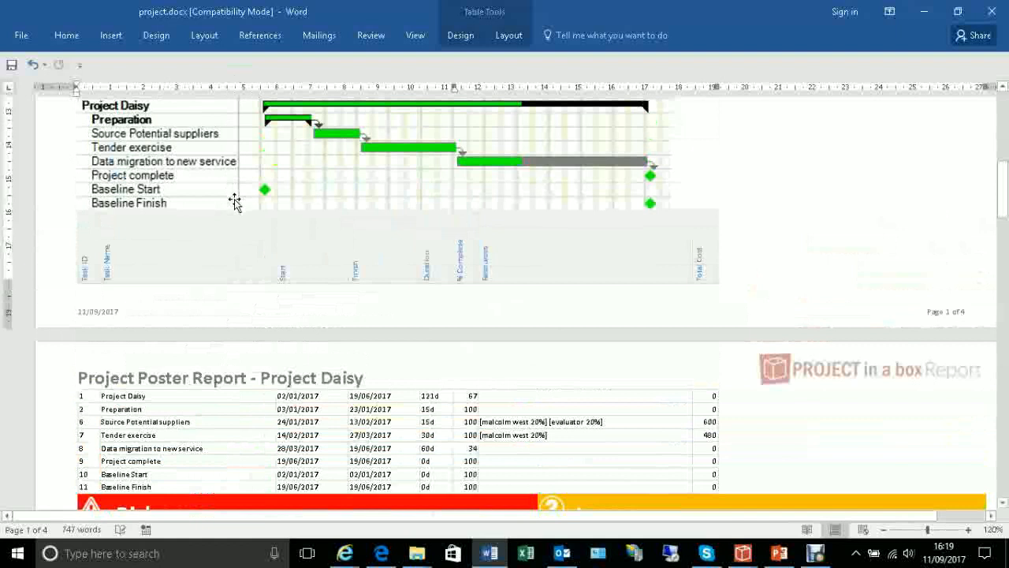
Examine the poster's Risks and Issues sections, including the status charts and the detailed risk and issue lists
scroll(234, 203, down, 5)
scroll(239, 210, down, 4)
scroll(552, 241, down, 4)
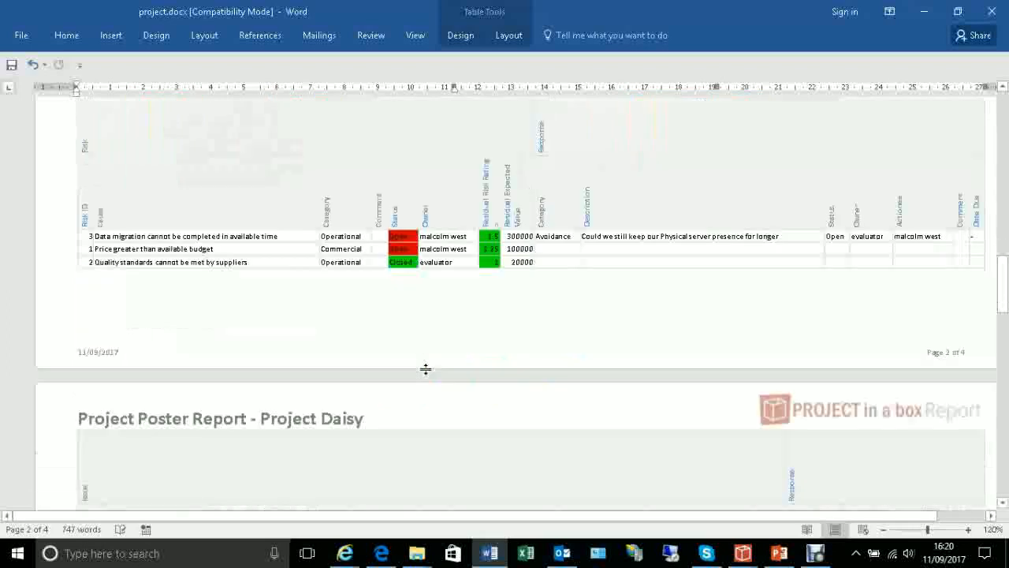
scroll(426, 367, down, 6)
scroll(426, 368, down, 6)
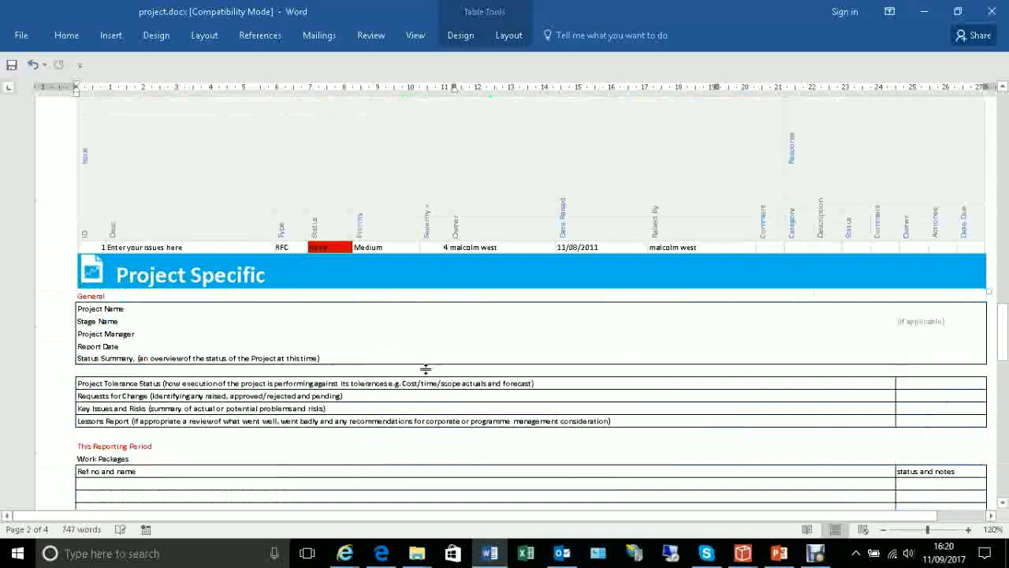
Examine the poster's Project Specific tables for reporting periods, benefits and risks, and close the document
scroll(425, 368, down, 10)
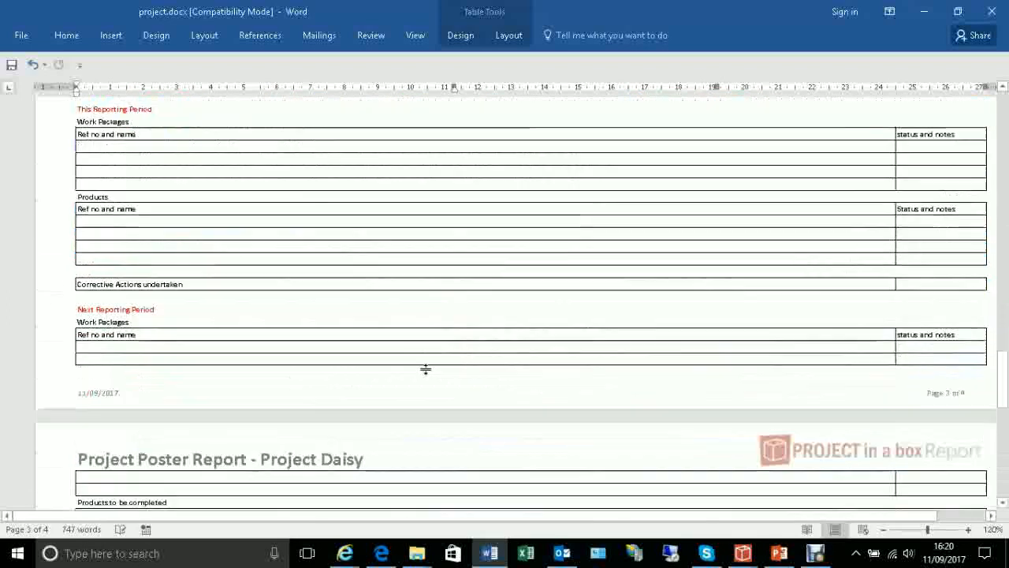
scroll(426, 368, down, 2)
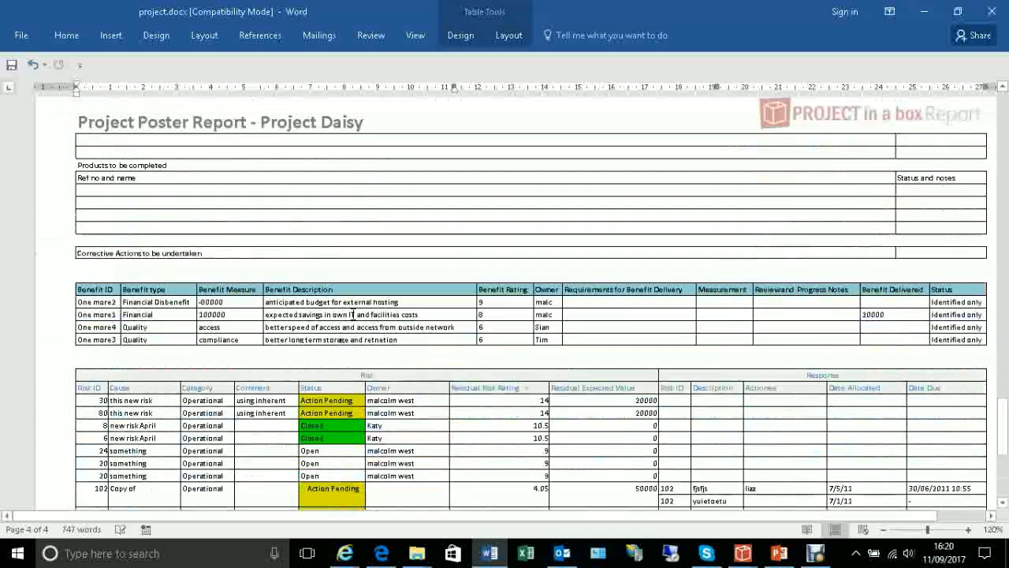
scroll(355, 334, down, 3)
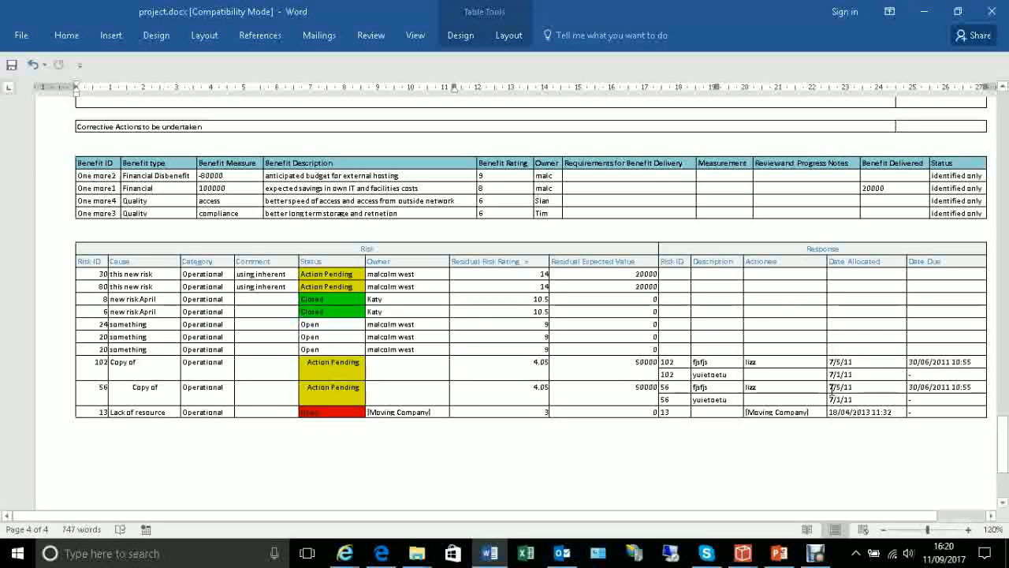
scroll(780, 344, down, 4)
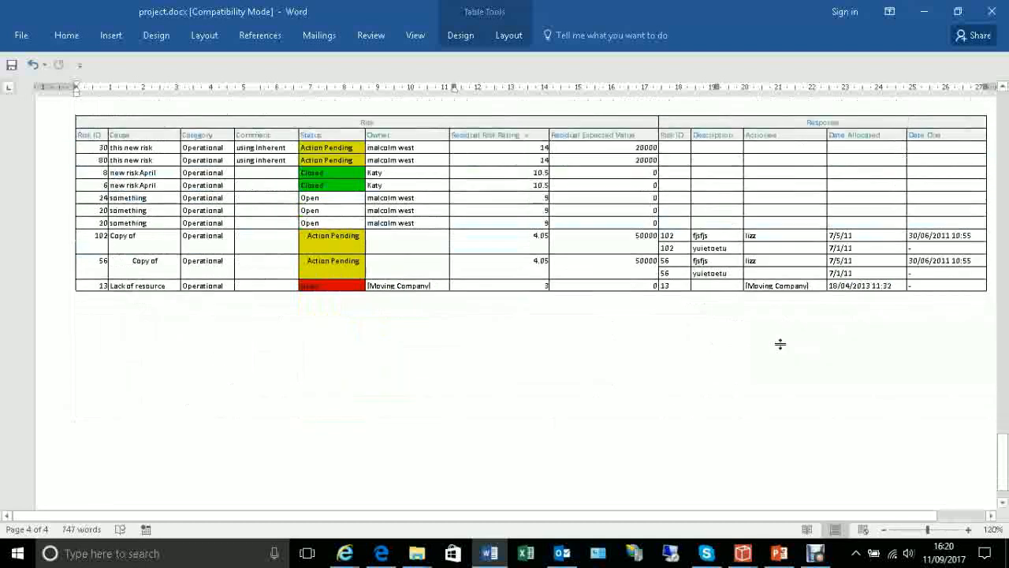
scroll(779, 343, up, 6)
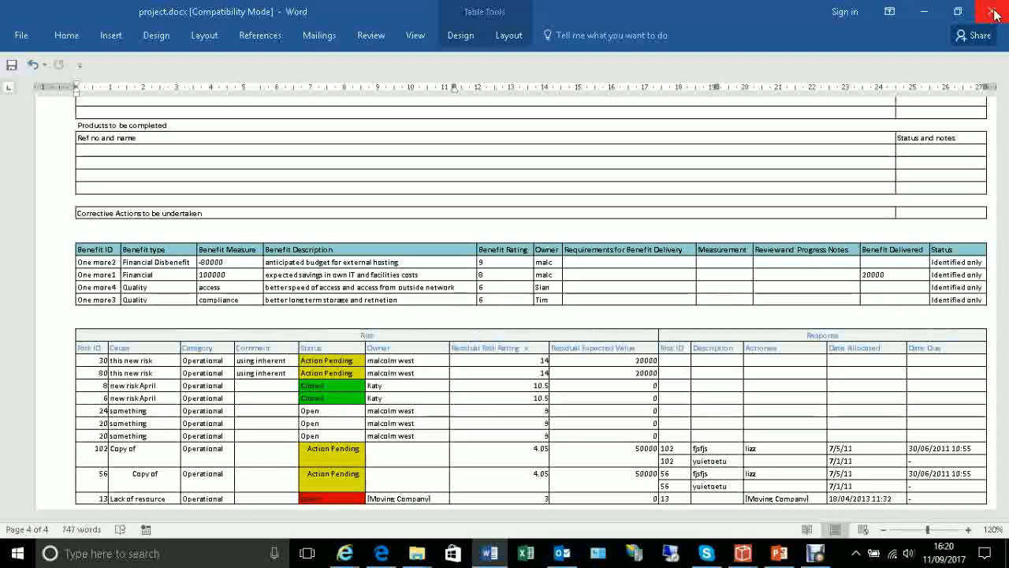
click(995, 14)
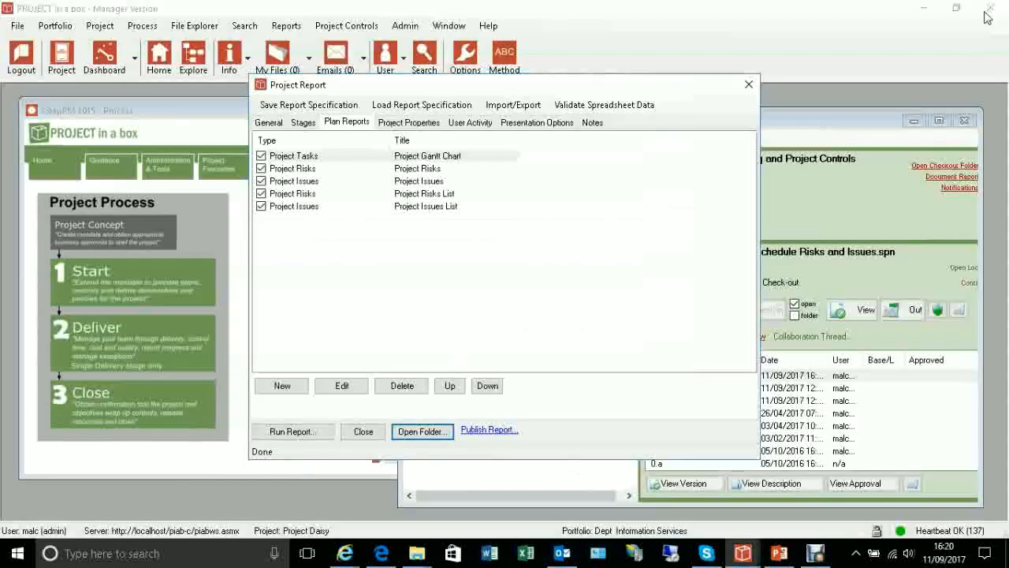
Publish the Project Daisy report to the Reports destination as "September 2017 report" with the description "dflkgldf", and close the report dialogs
click(491, 431)
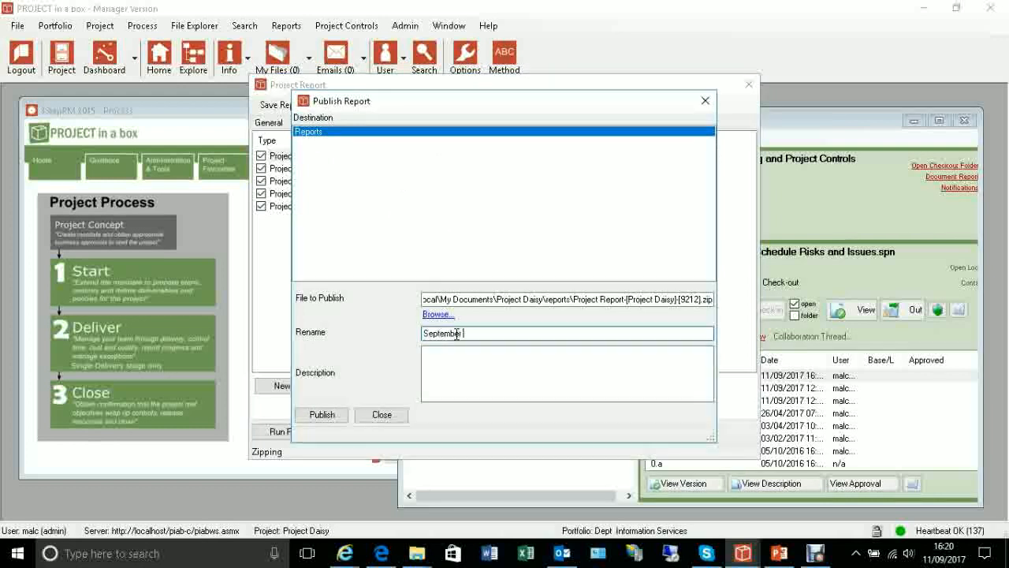
click(456, 335)
text(September 2017 report)
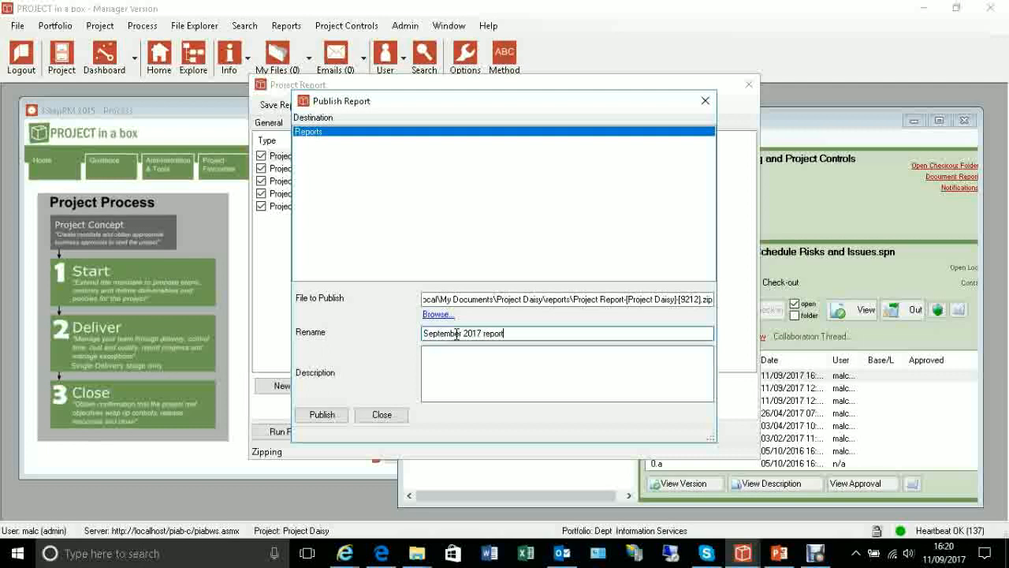
click(466, 372)
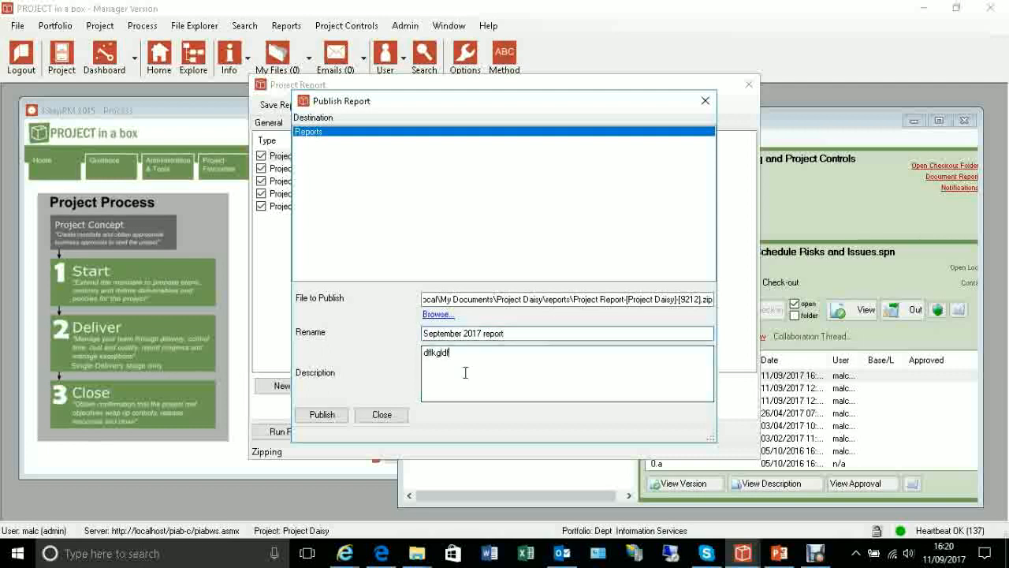
text(dflkgldf)
click(319, 414)
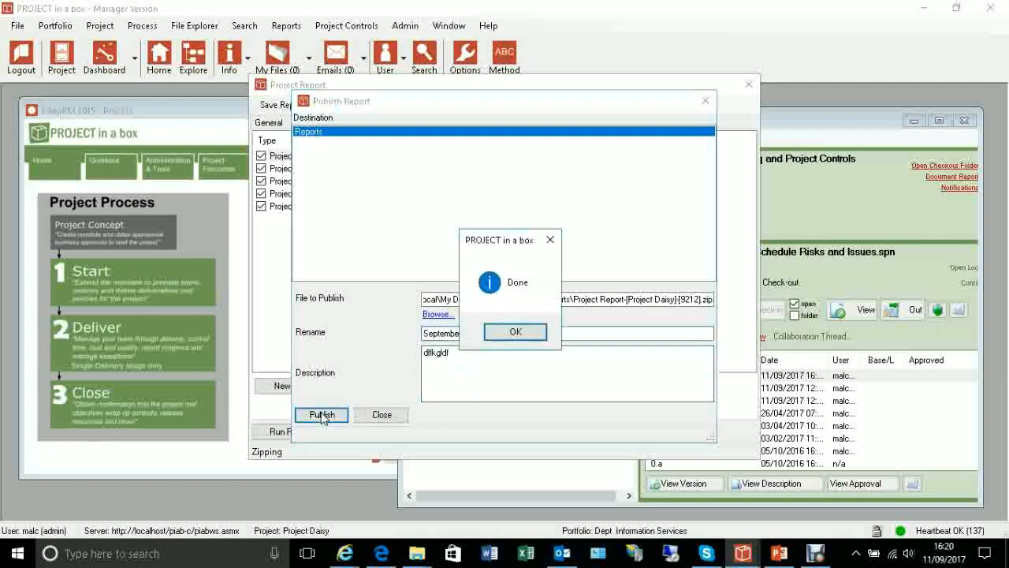
click(519, 335)
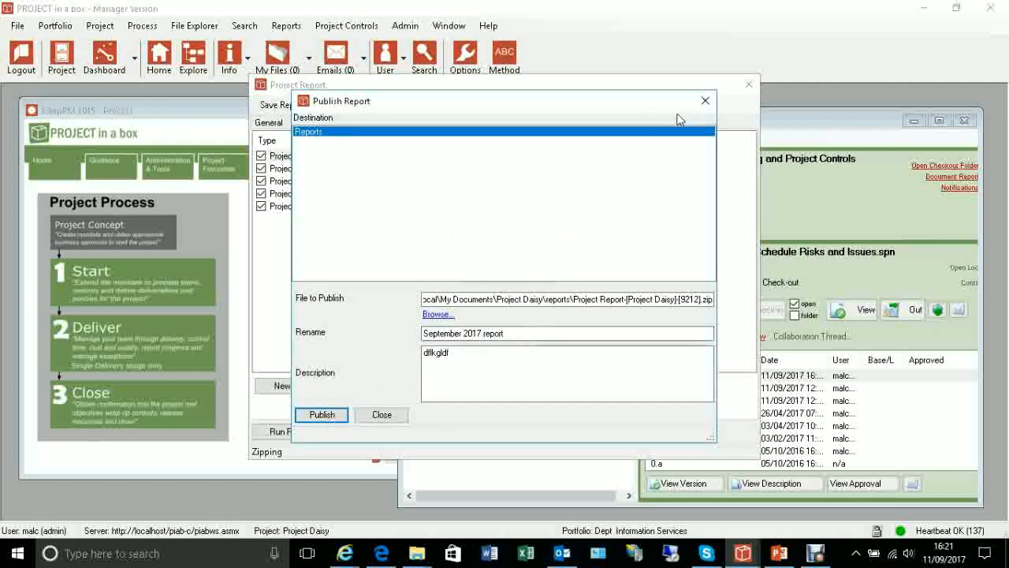
click(704, 100)
click(749, 85)
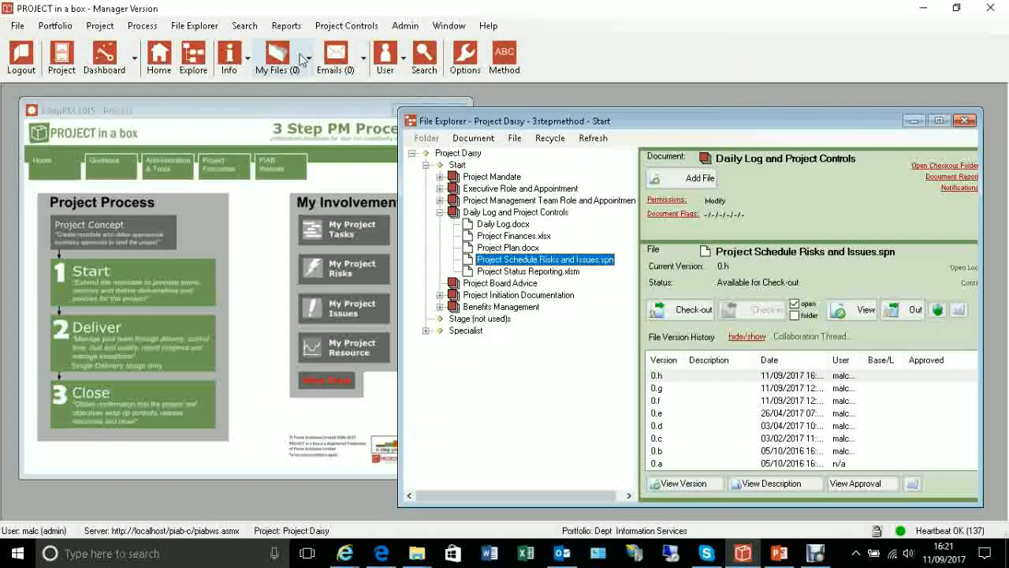
View Project Daisy's published reports, compare the details of the earlier project report and the September 2017 report, and close the viewer
click(286, 25)
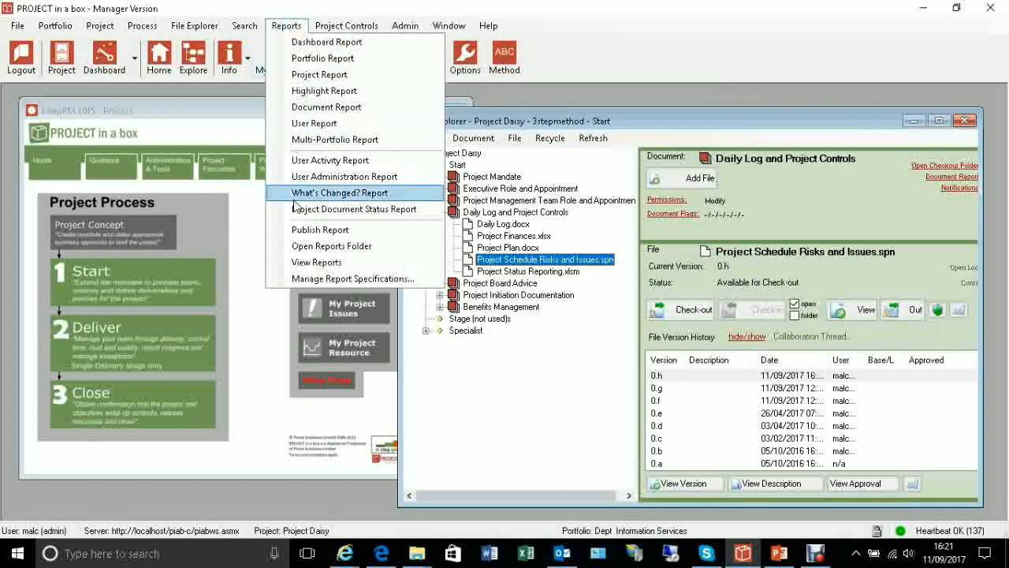
click(316, 262)
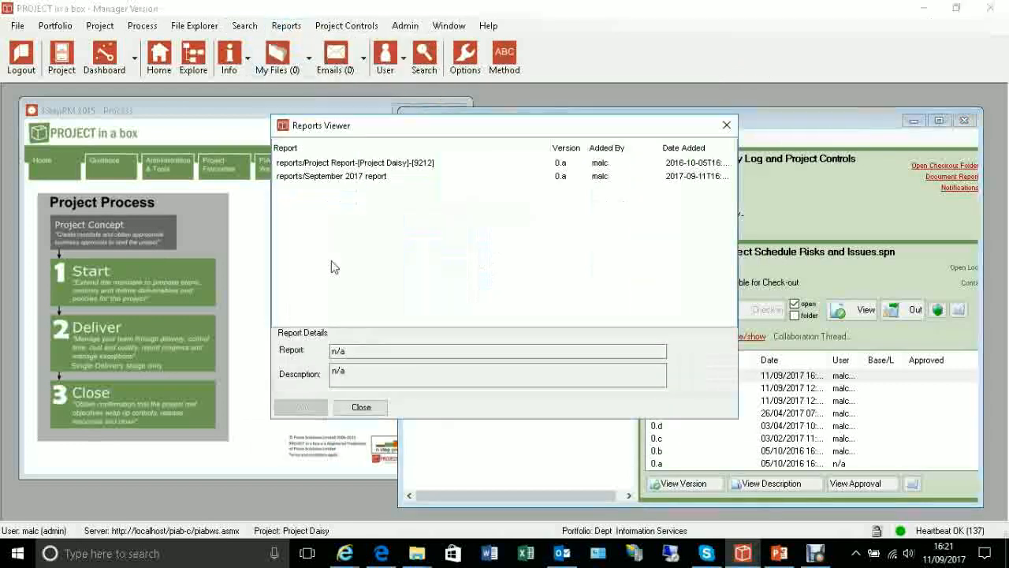
click(356, 178)
click(359, 164)
click(360, 177)
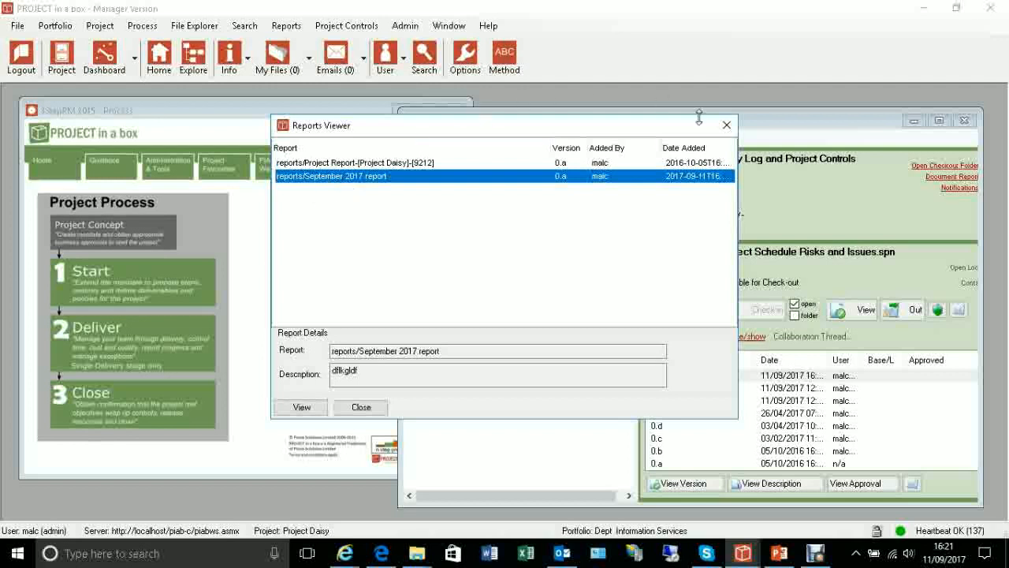
click(726, 125)
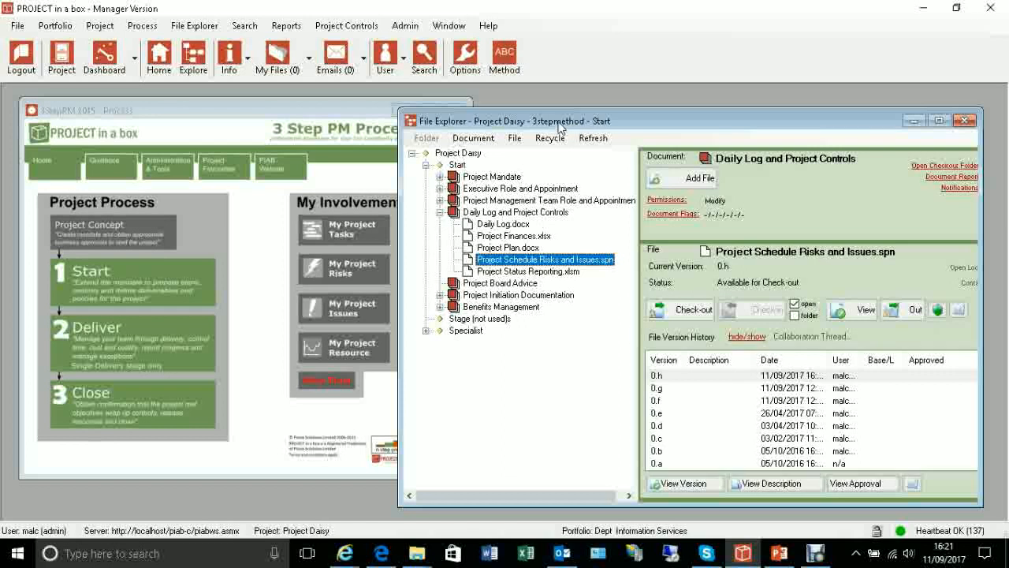
Run the Project Document Status Report for Project Daisy in CSV format, review the resulting spreadsheet, and close it and the report dialog
click(287, 27)
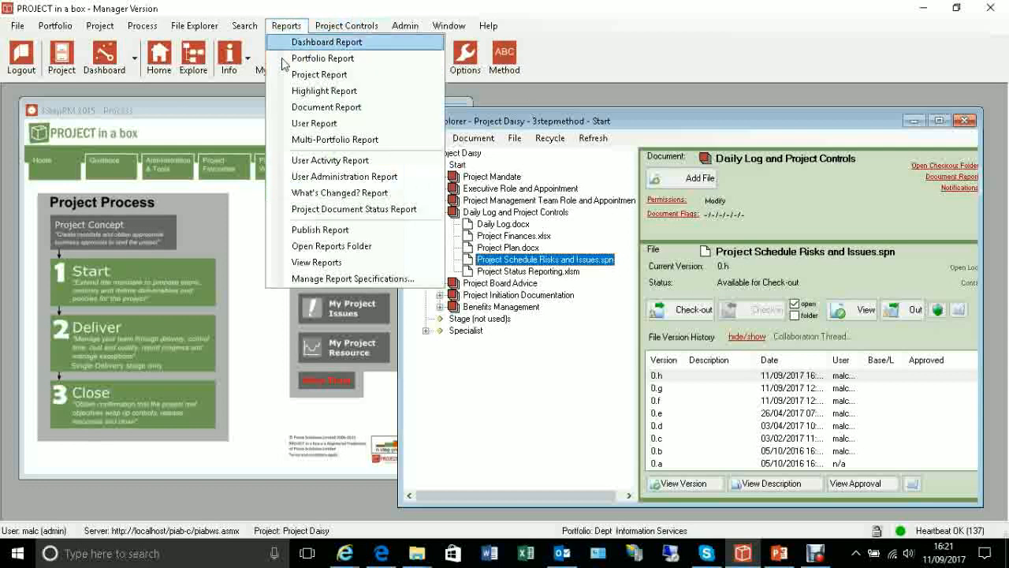
click(317, 213)
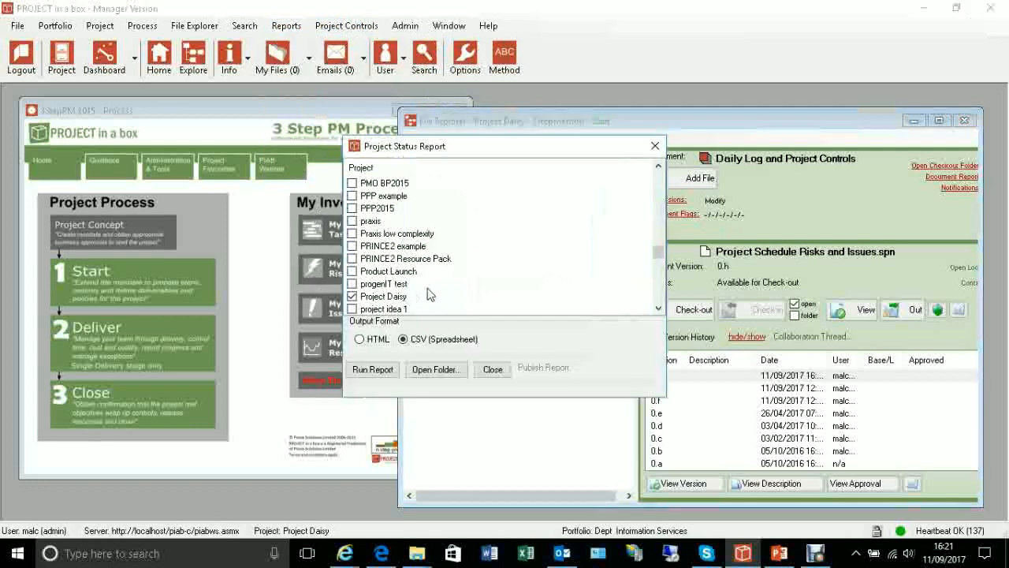
click(372, 370)
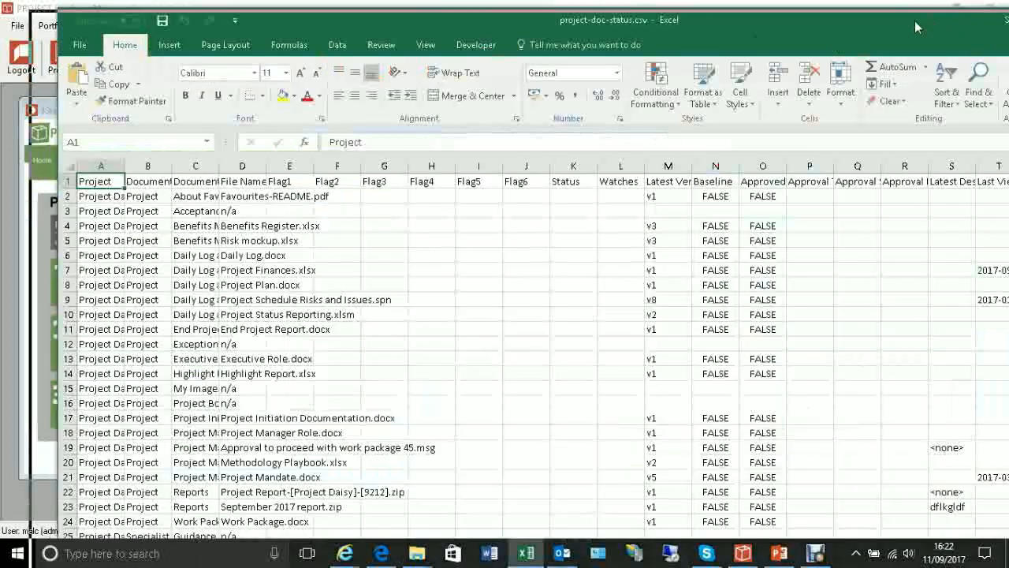
drag(915, 27, 725, 38)
click(935, 32)
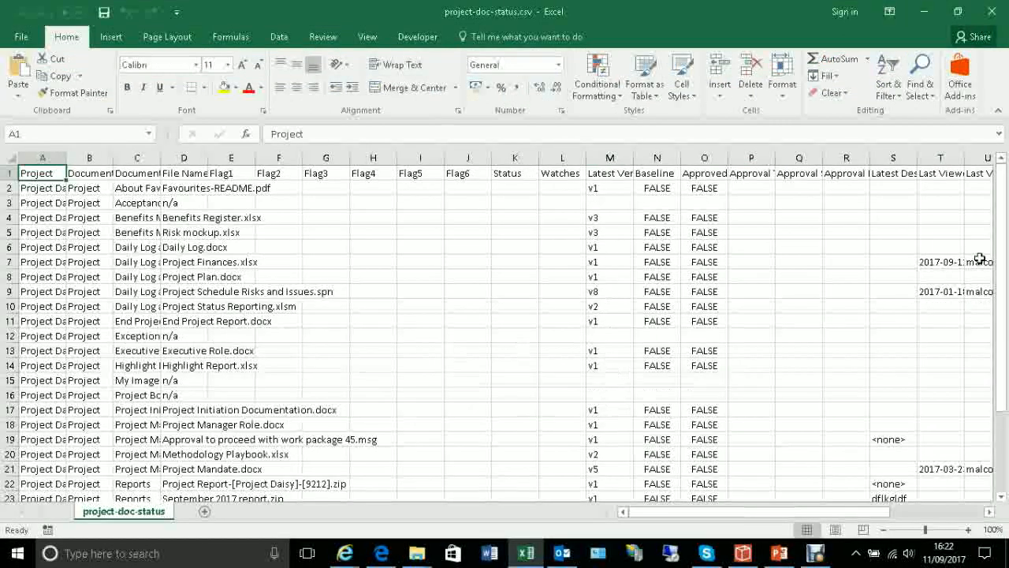
scroll(985, 188, down, 2)
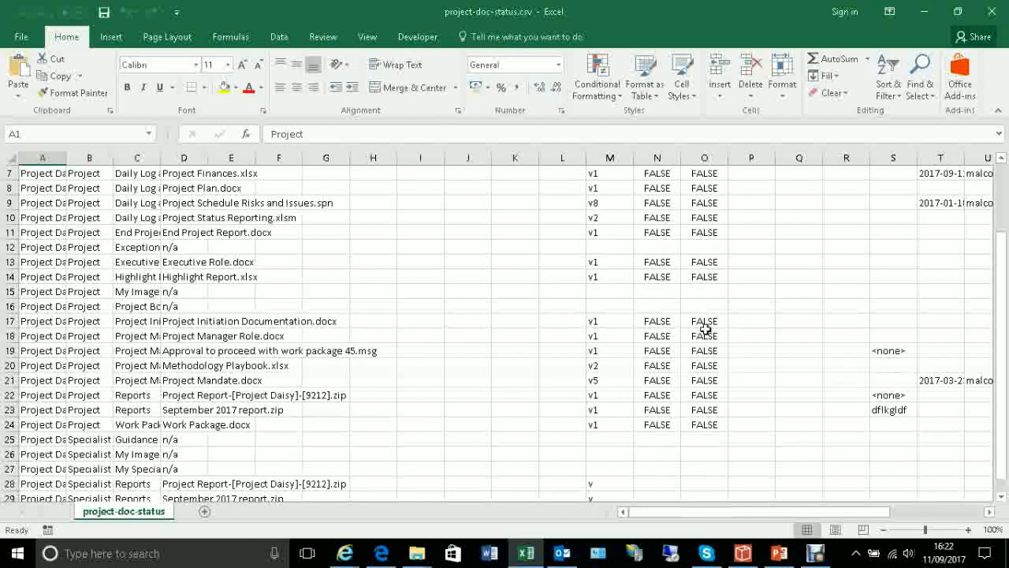
scroll(633, 329, down, 2)
click(995, 14)
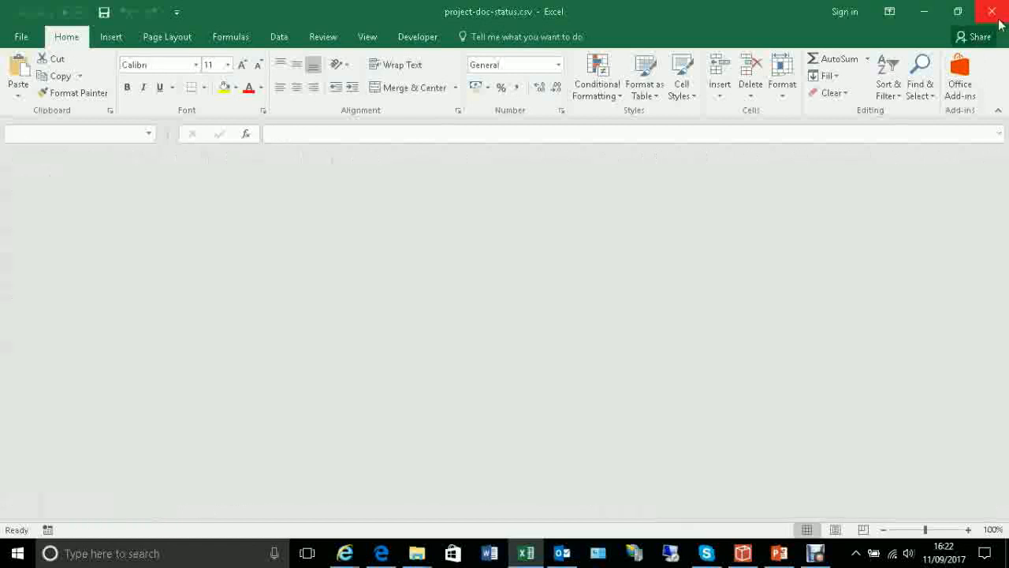
click(661, 157)
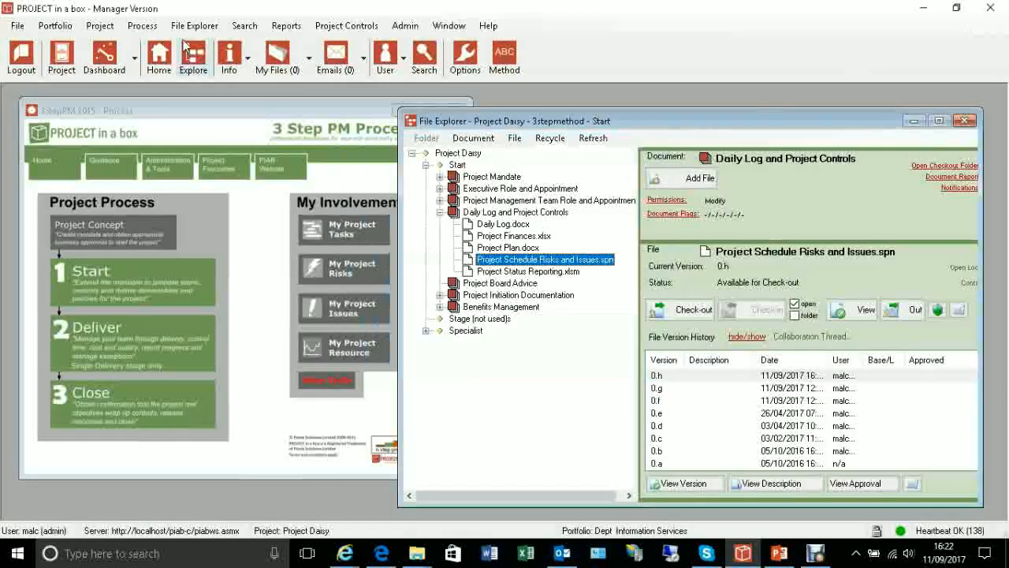
Switch to the CRM replacement project and run its Project Document Status Report in CSV format
click(60, 68)
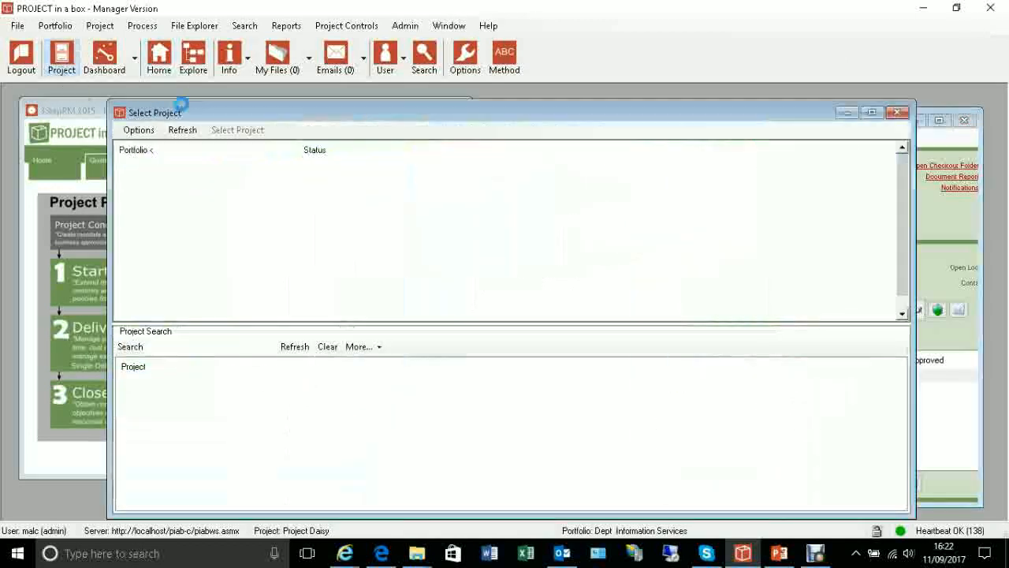
double_click(172, 384)
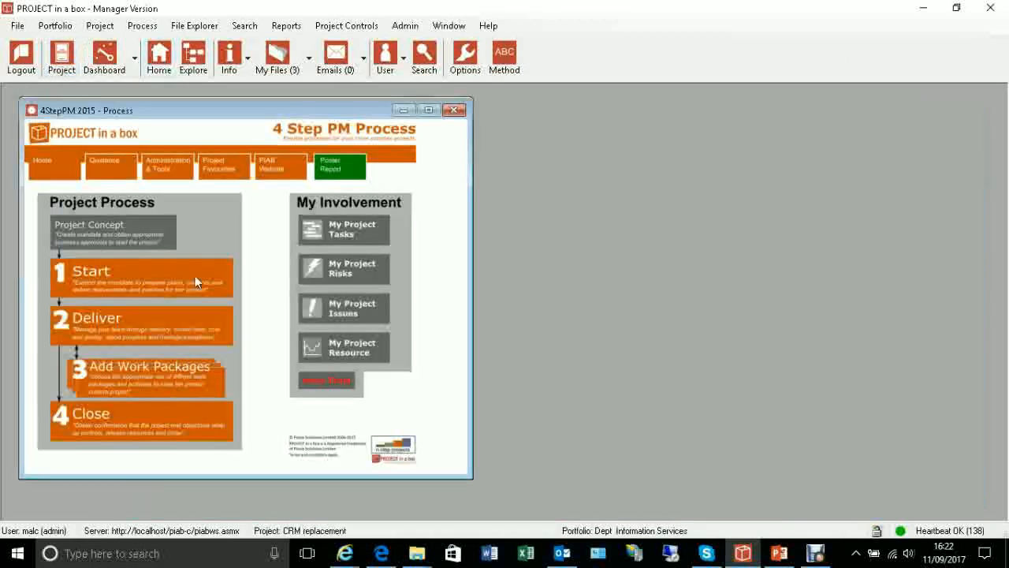
click(286, 26)
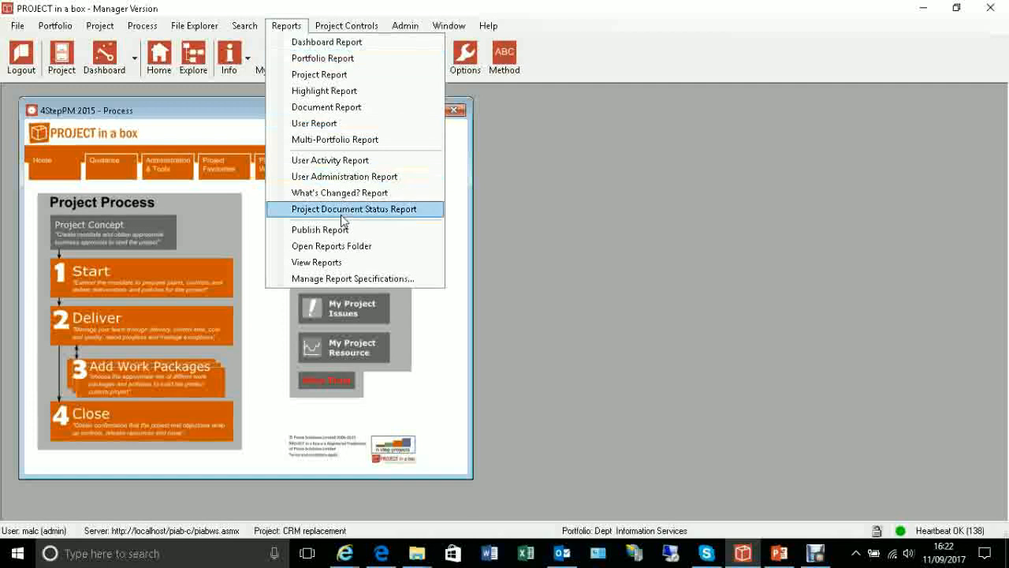
click(341, 209)
click(373, 370)
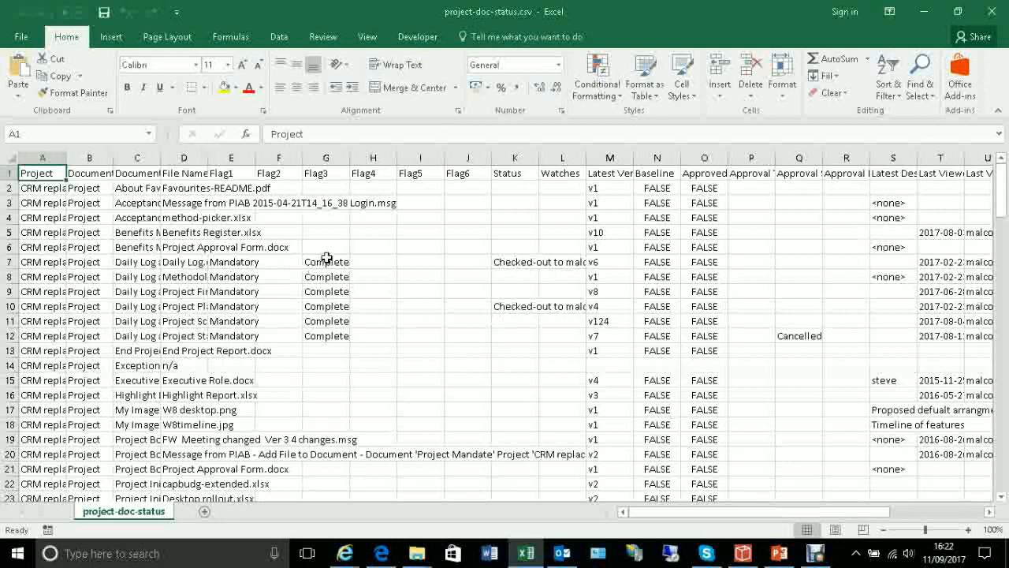
Examine the CRM replacement spreadsheet's flags, check-out status, versions, approvals and stage documents, and close it and the report dialog
click(516, 263)
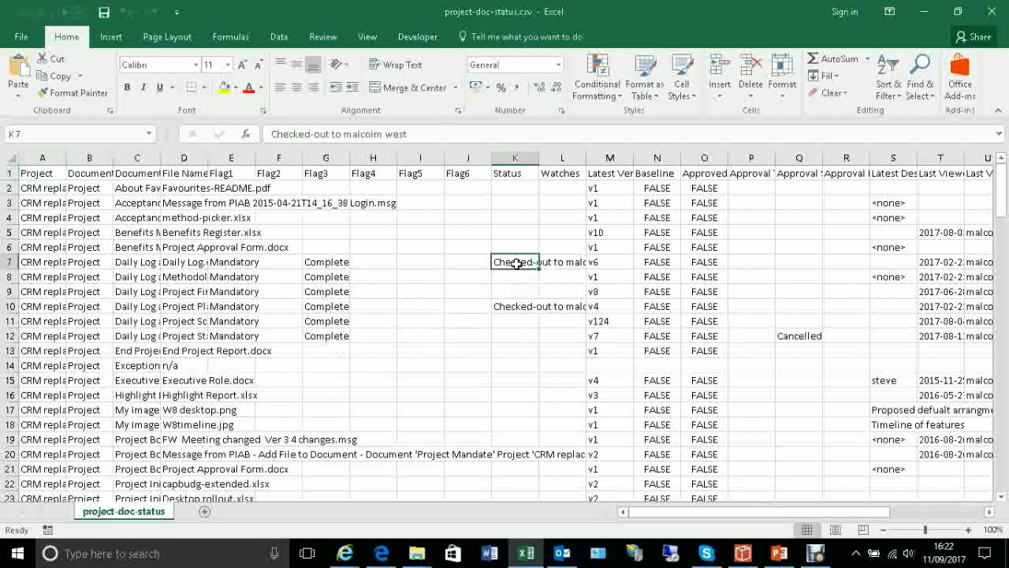
click(516, 305)
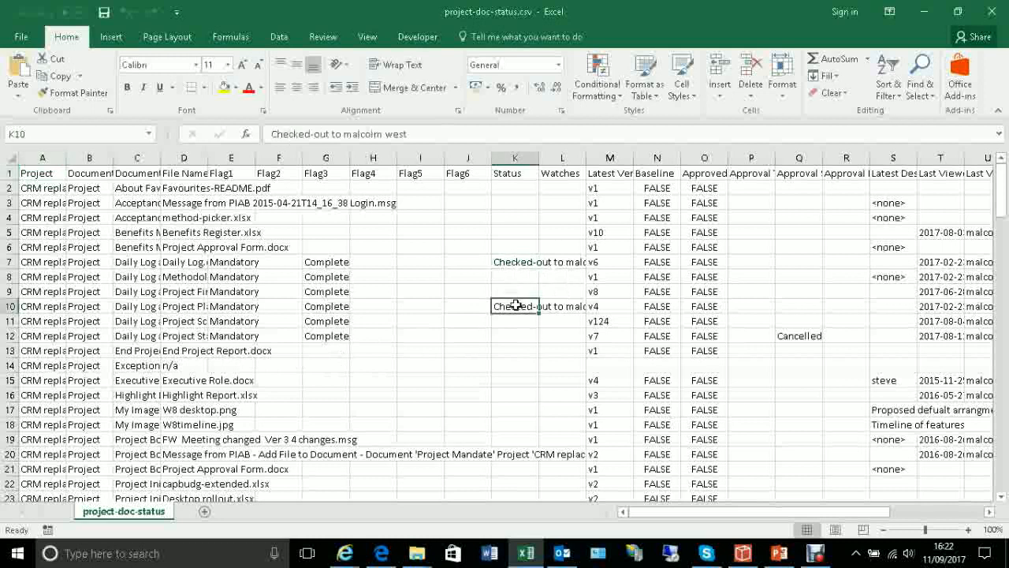
click(612, 324)
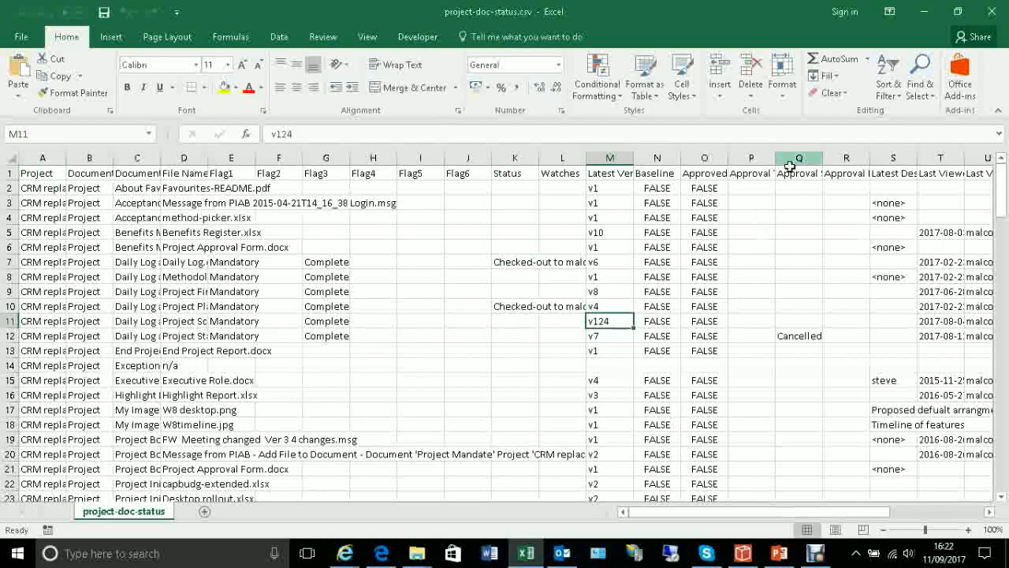
scroll(792, 311, down, 2)
scroll(793, 311, down, 6)
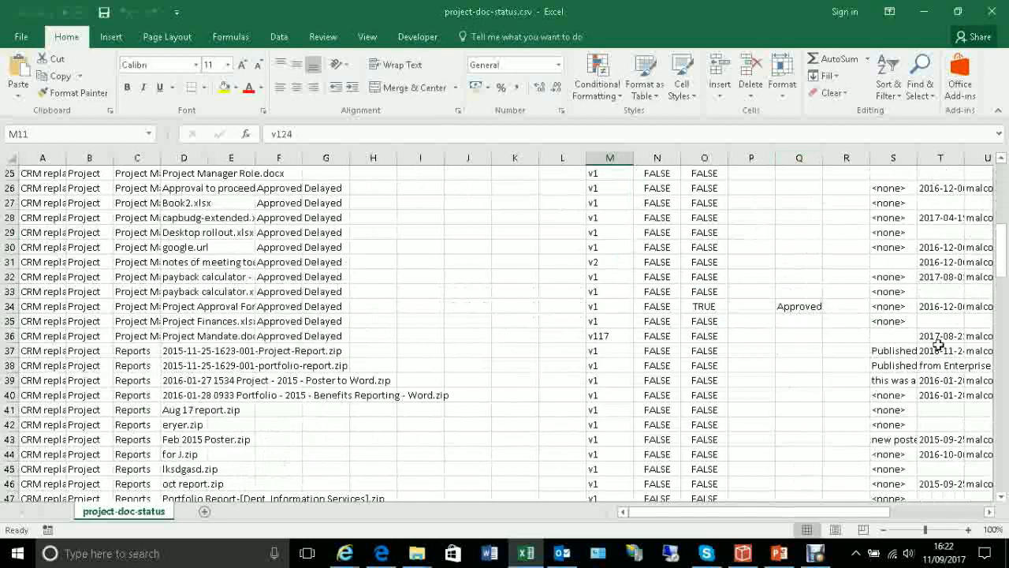
scroll(904, 278, down, 6)
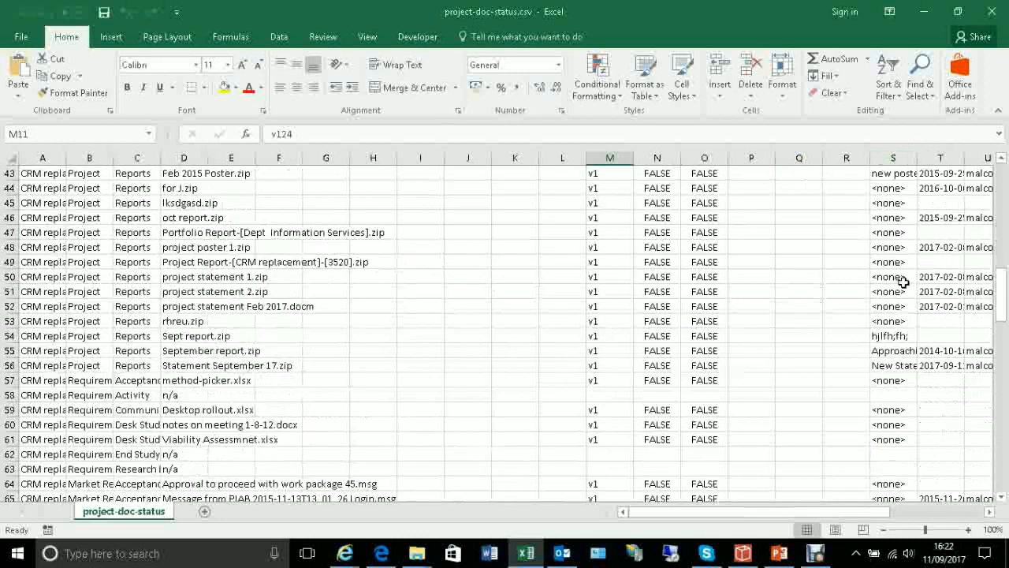
scroll(903, 282, down, 4)
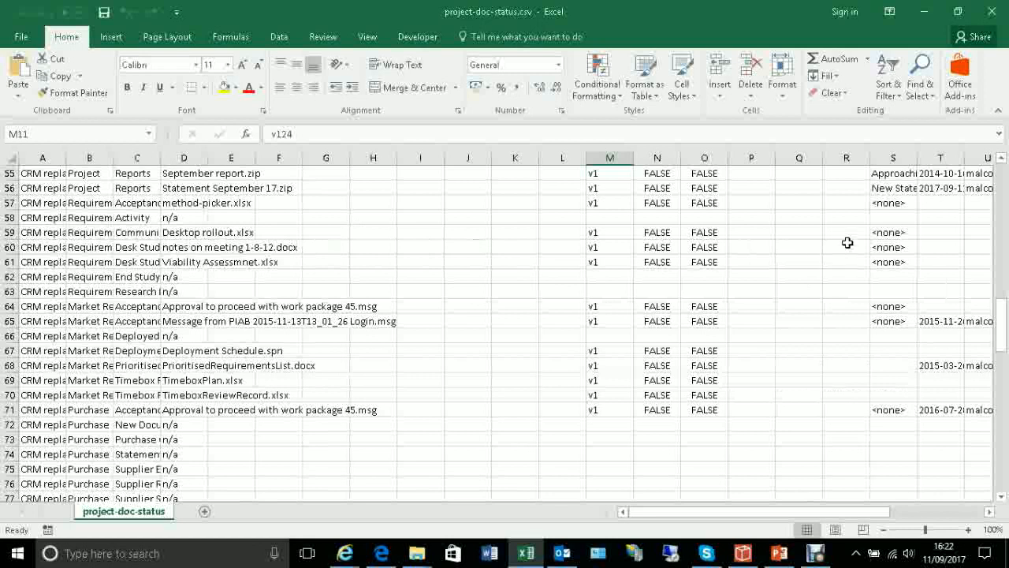
scroll(788, 246, up, 1)
click(268, 265)
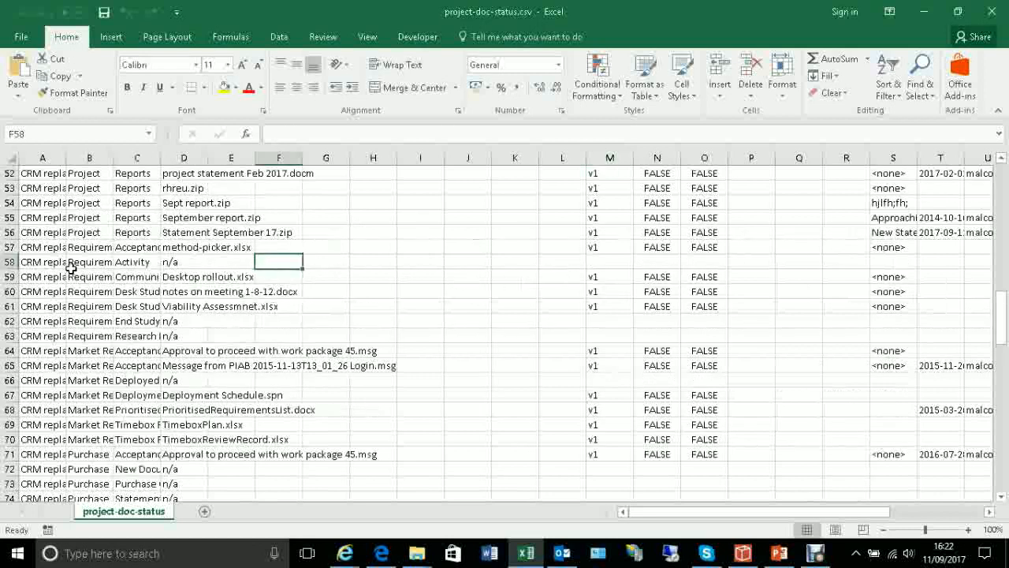
scroll(481, 302, up, 13)
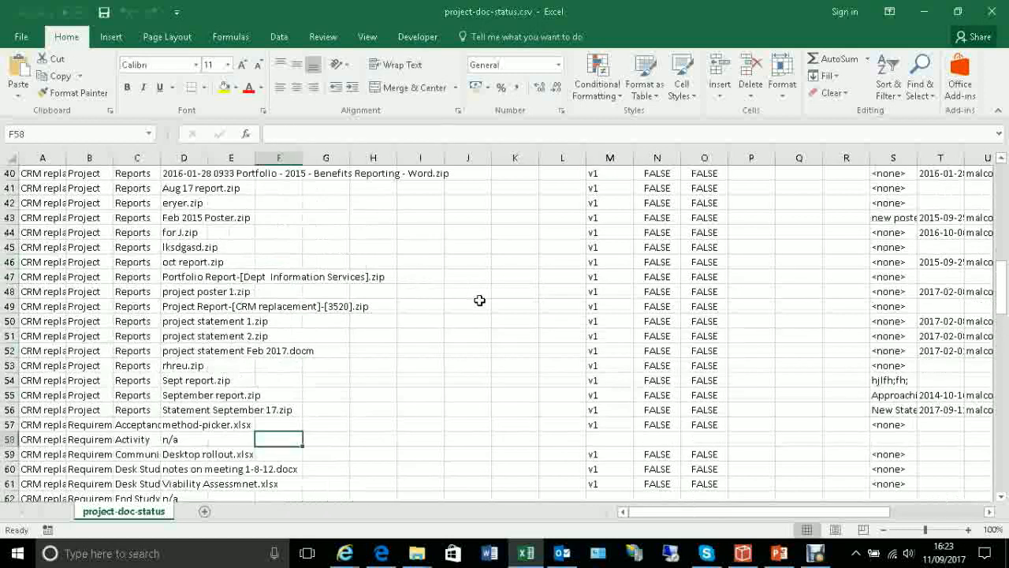
scroll(481, 302, up, 4)
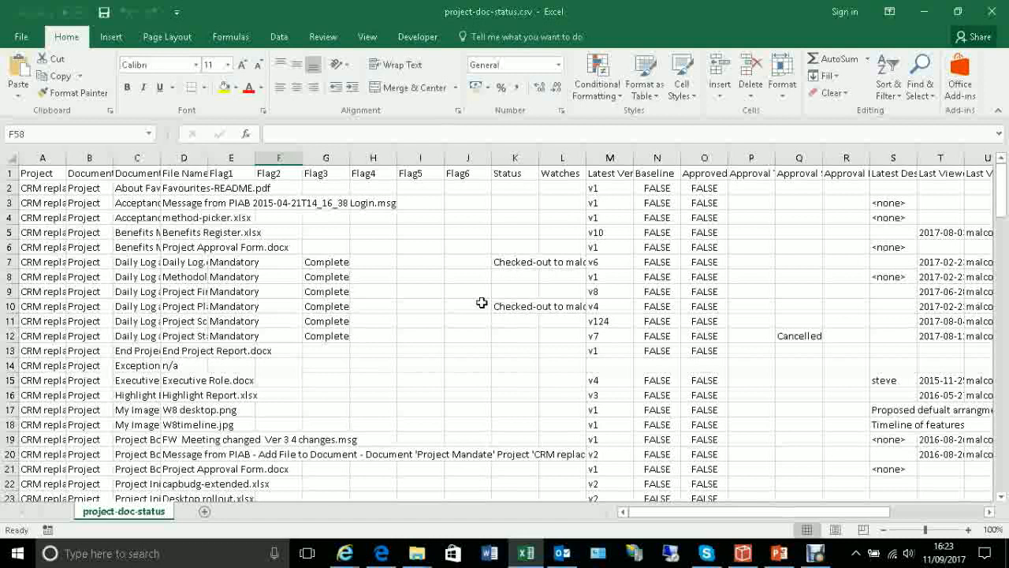
click(957, 11)
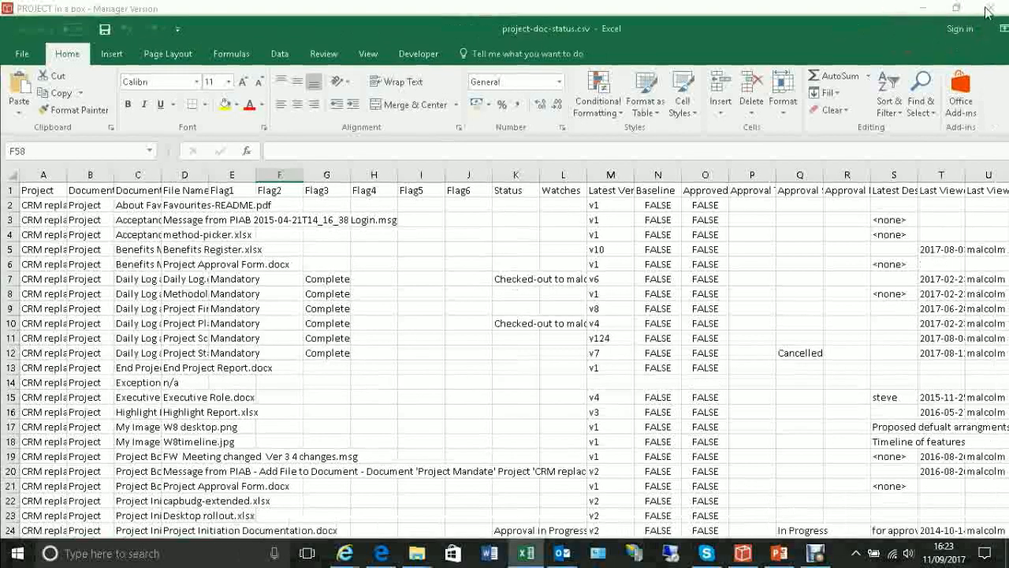
drag(946, 30, 686, 51)
click(841, 49)
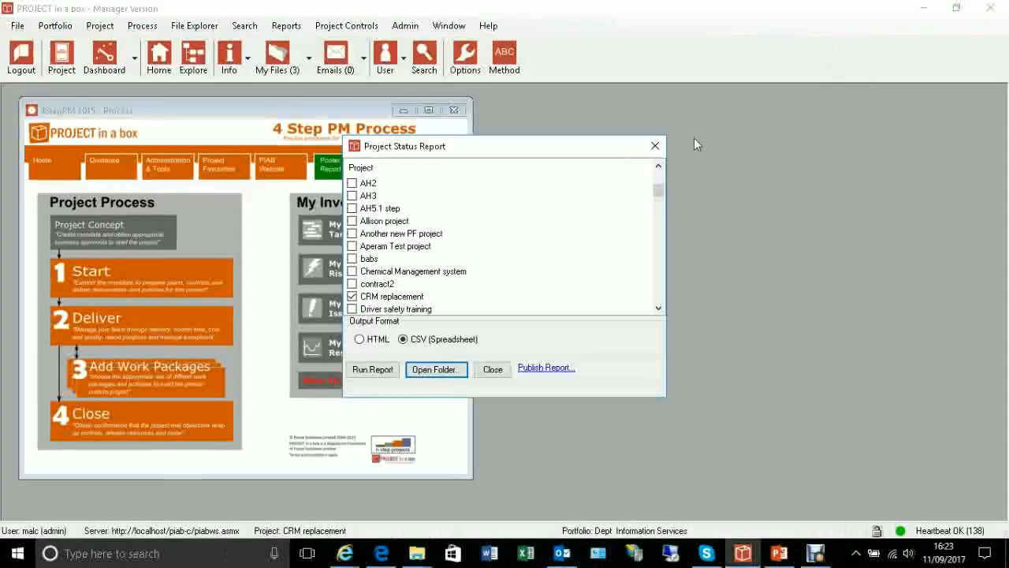
click(655, 145)
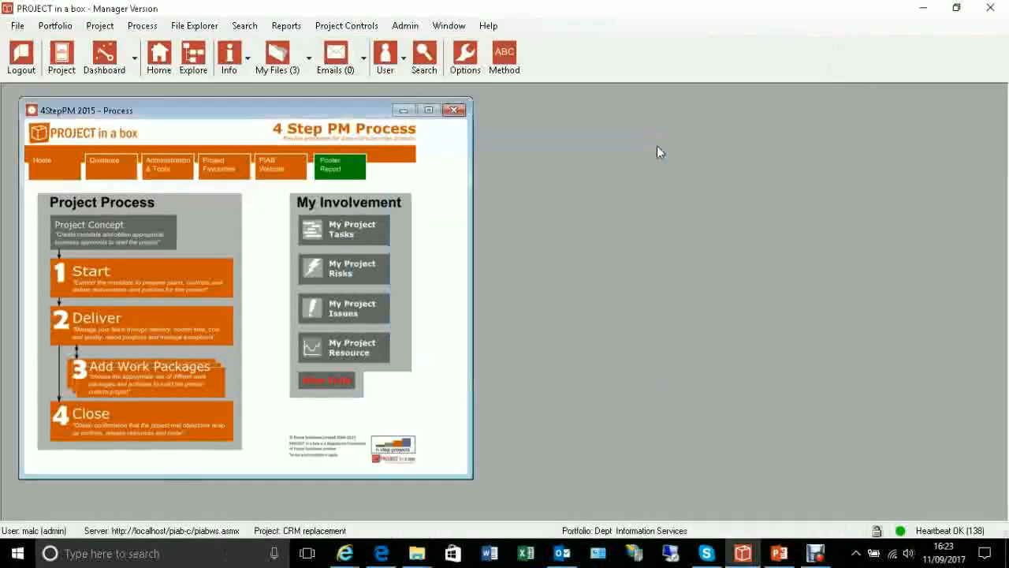
Run a Project Report for CRM replacement using the "2015 - Dashboard - Benefits" specification
click(287, 26)
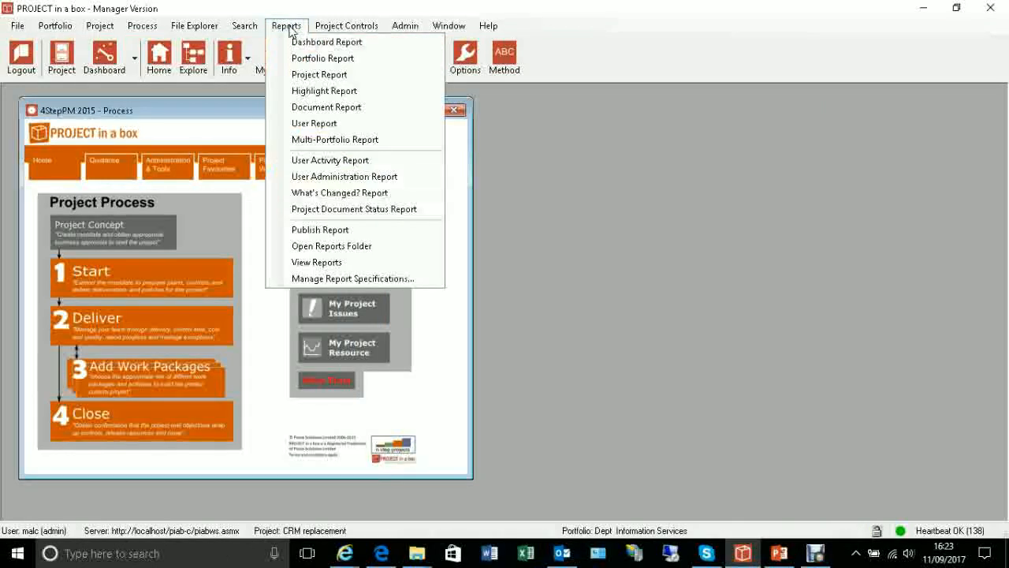
click(319, 75)
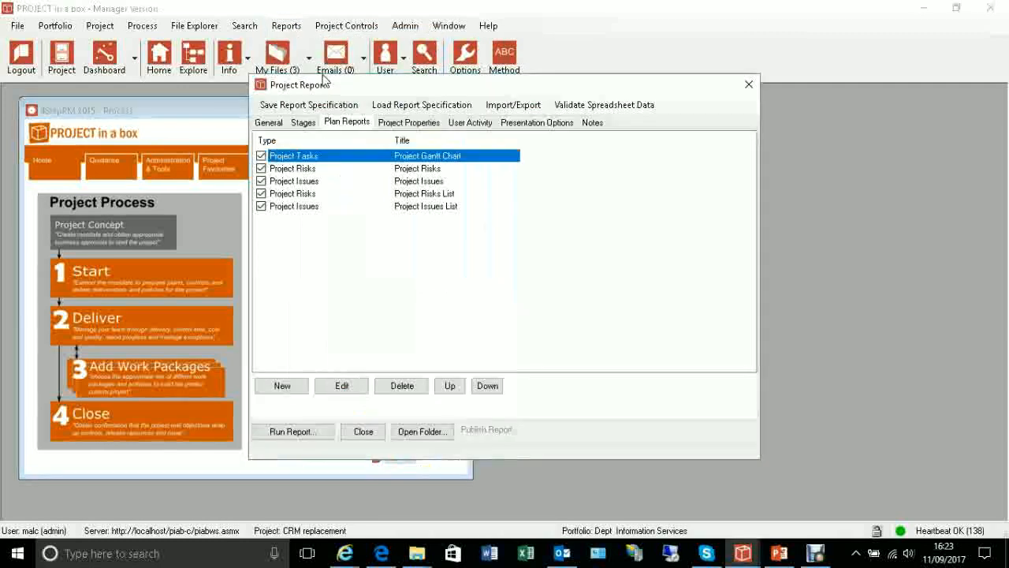
click(404, 111)
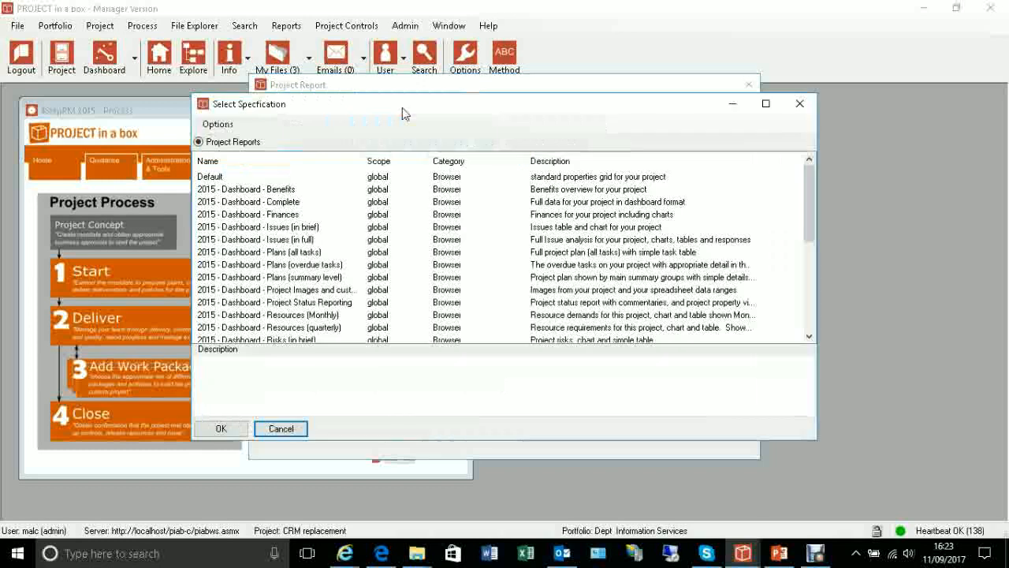
click(272, 191)
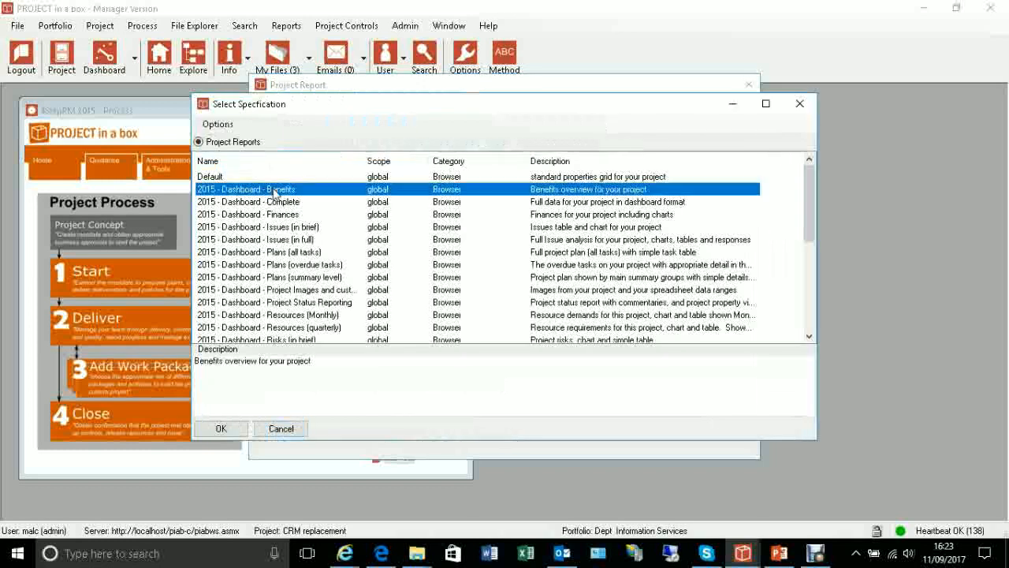
click(221, 428)
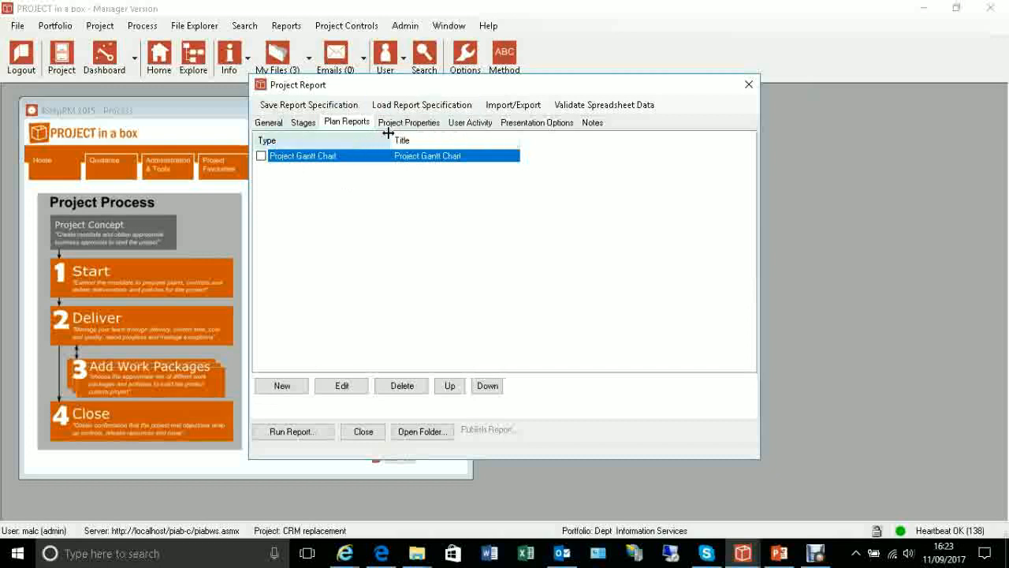
click(268, 123)
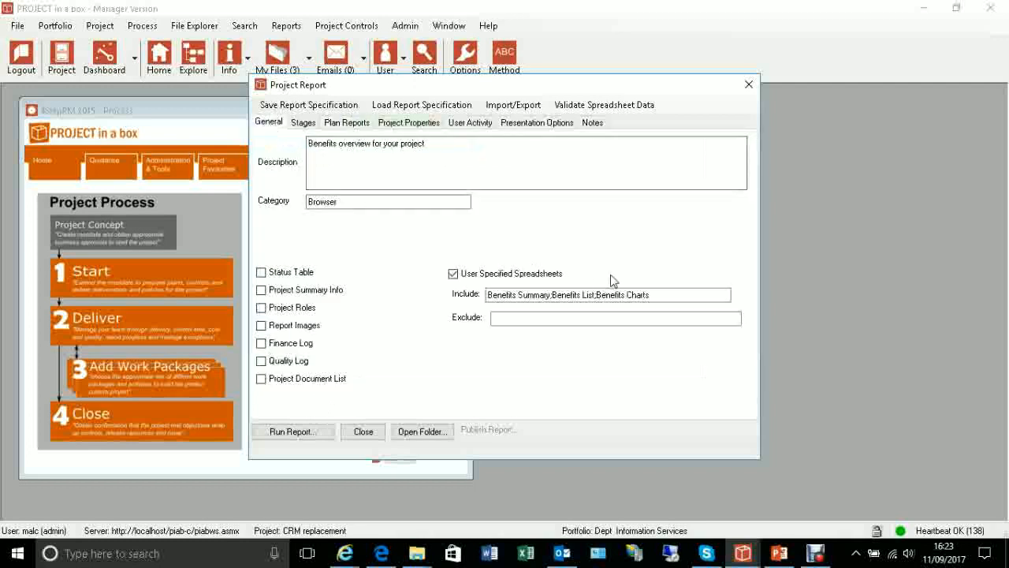
click(327, 432)
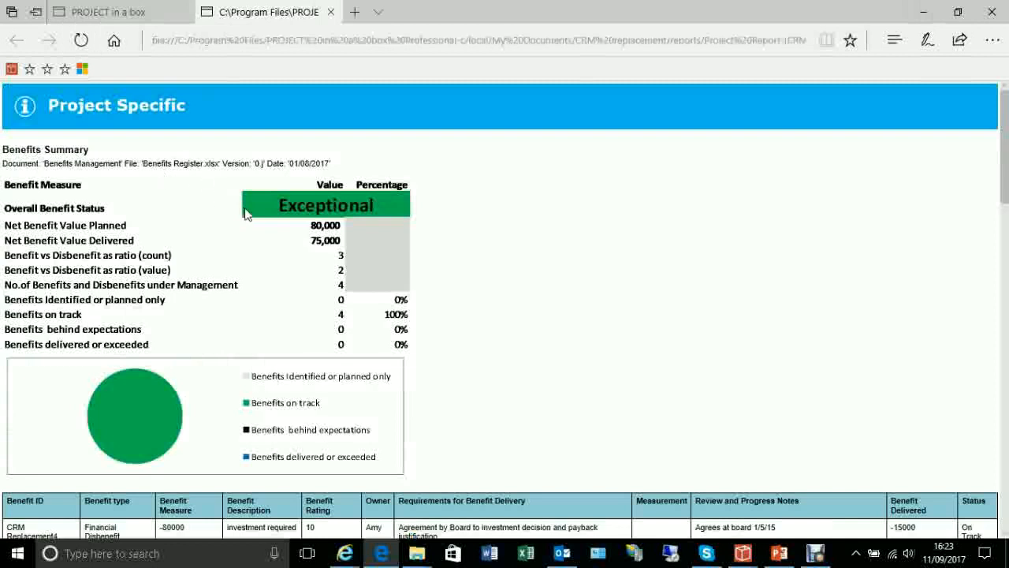
Review the benefits summary, finance chart and benefit analysis in the CRM replacement report, and close the Project Report dialog
scroll(233, 217, down, 3)
scroll(324, 285, down, 15)
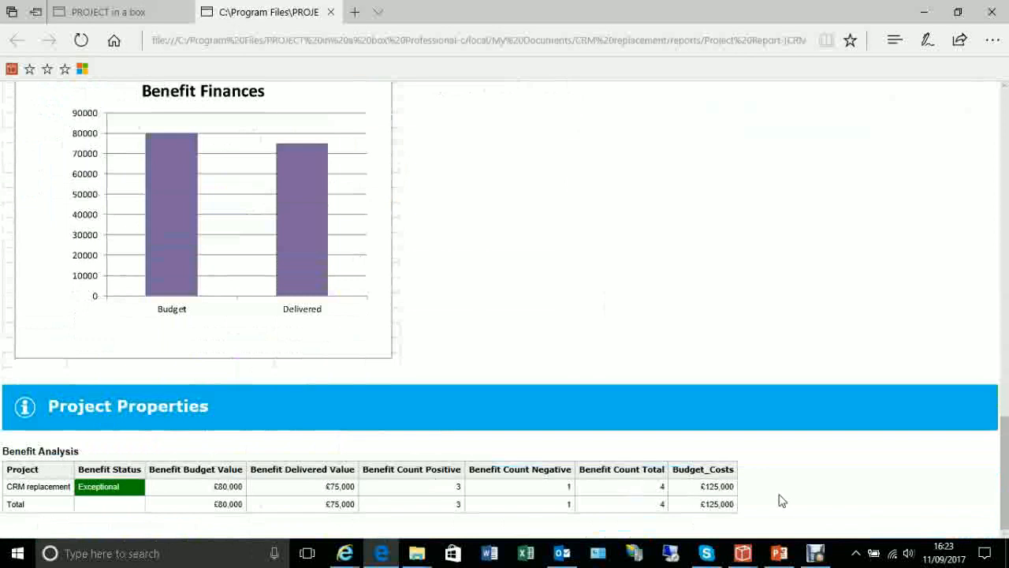
drag(1002, 442, 1000, 120)
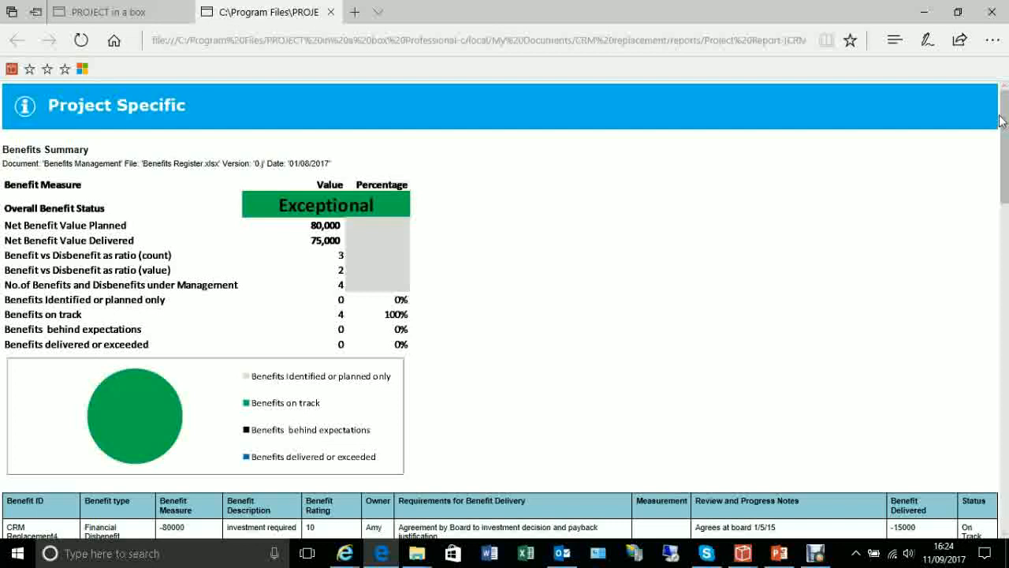
click(924, 12)
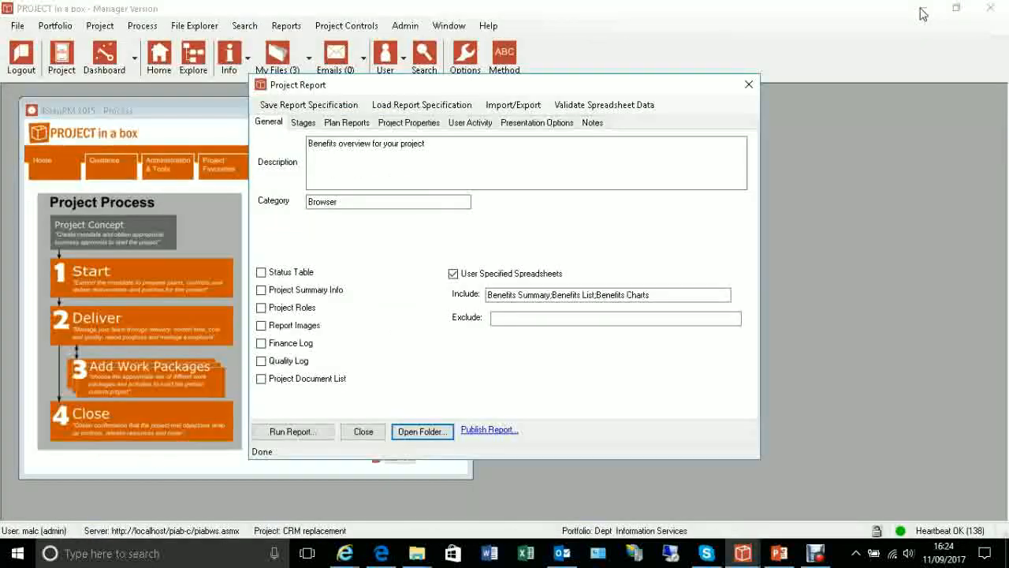
click(750, 88)
Run a Portfolio Report for Dept Information Services using the "2015 - Poster - Browser" specification and acknowledge the report messages
click(300, 31)
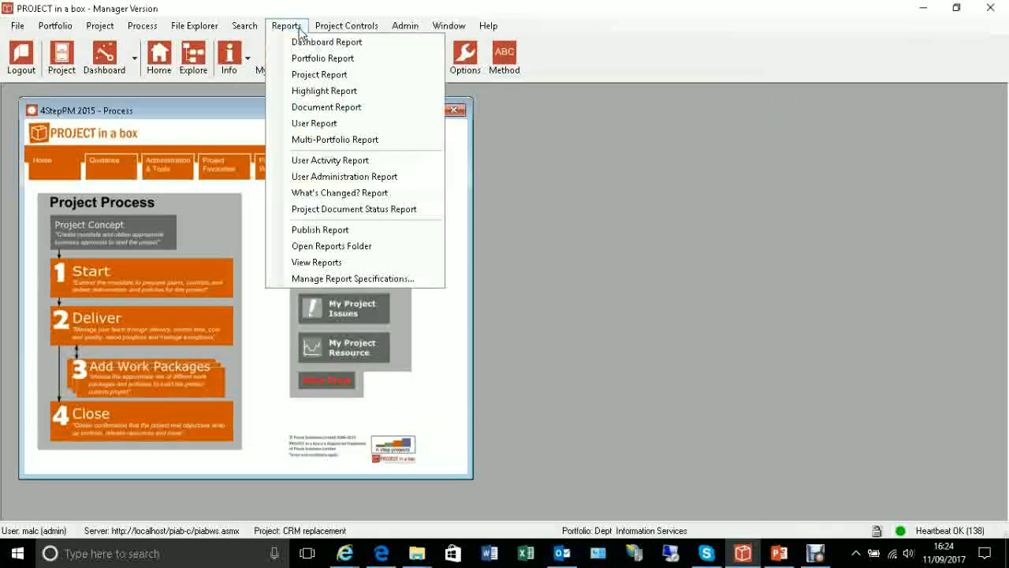
click(323, 60)
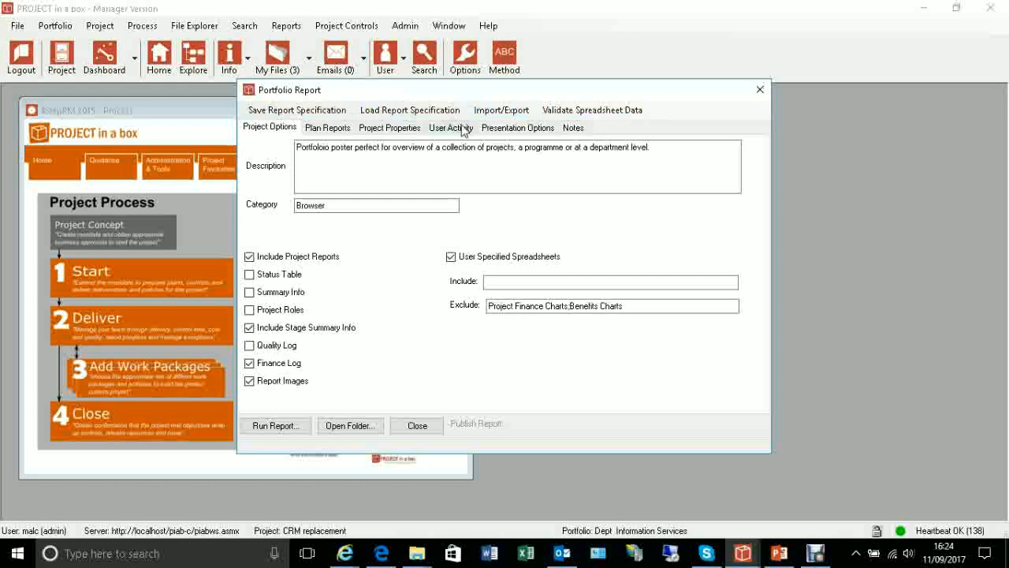
click(419, 116)
scroll(398, 222, down, 5)
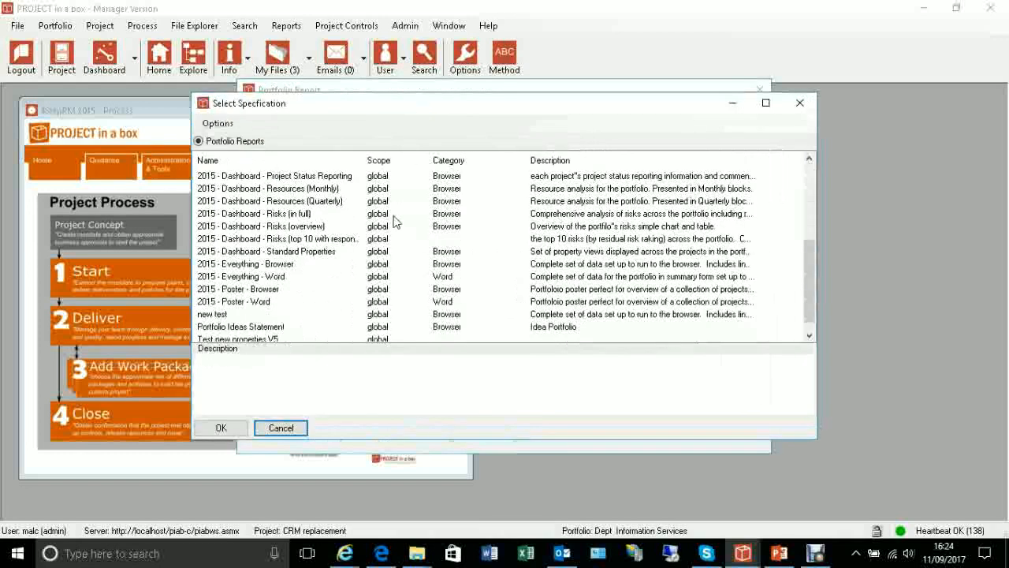
click(271, 290)
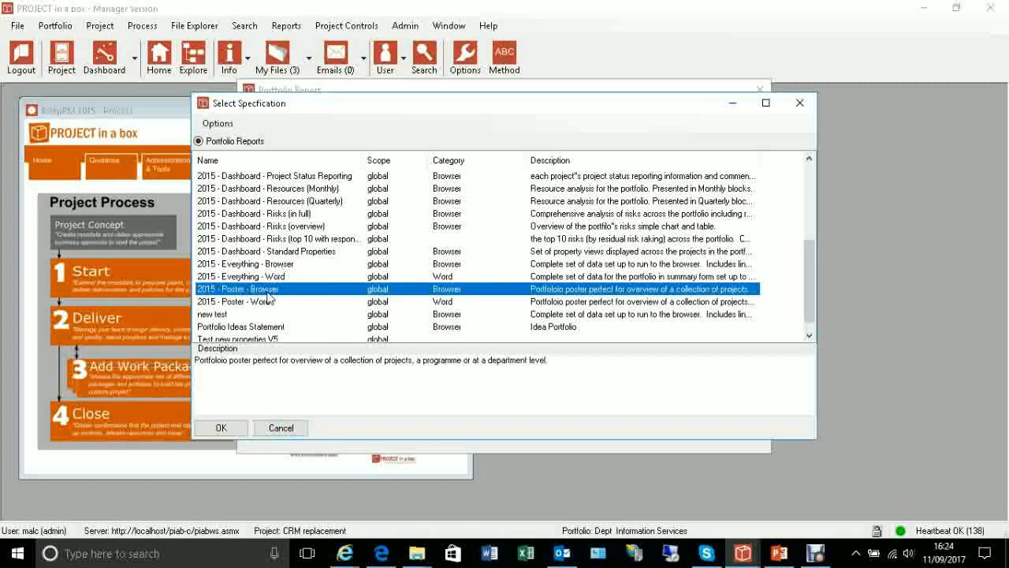
click(221, 427)
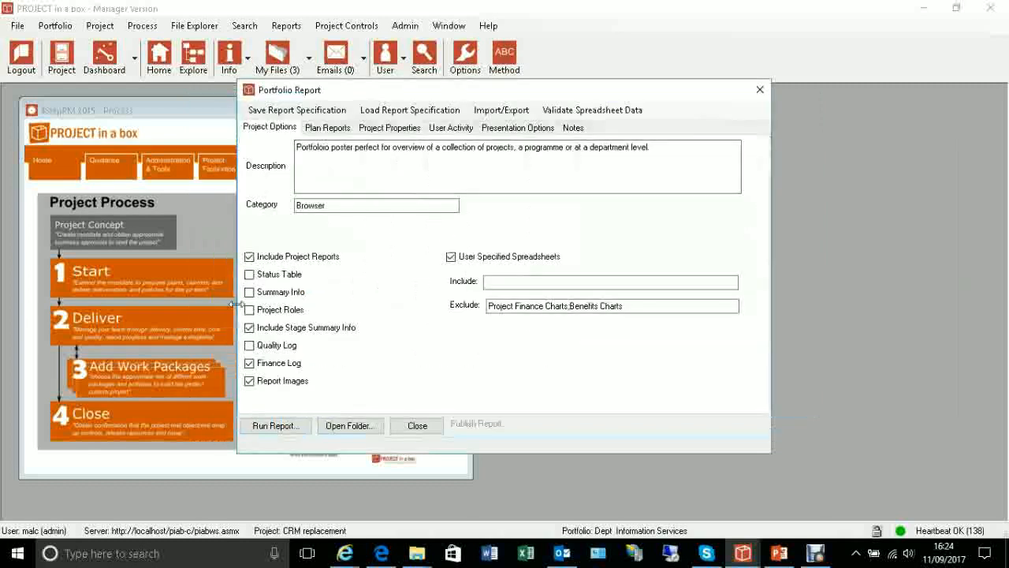
click(270, 426)
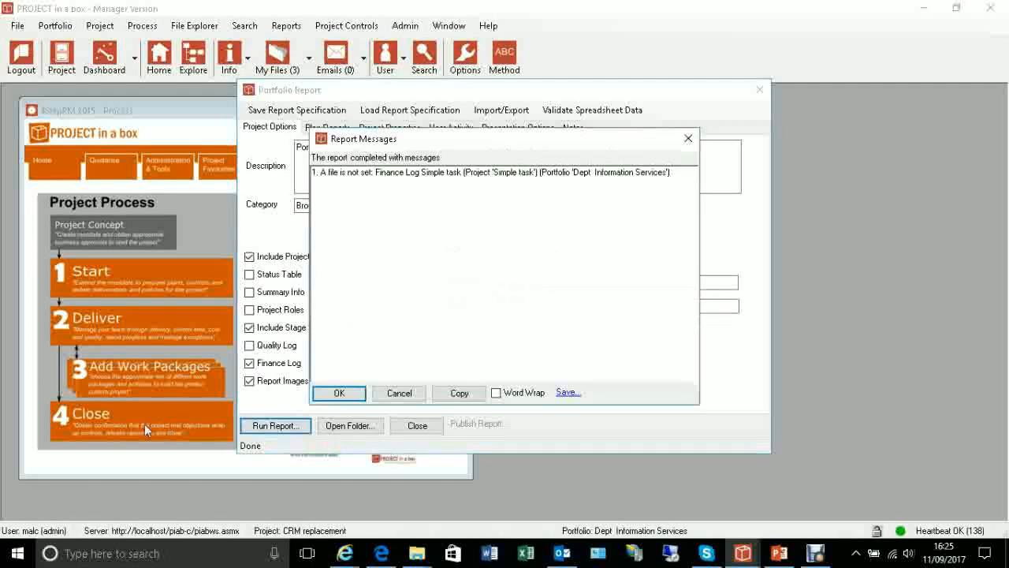
click(341, 394)
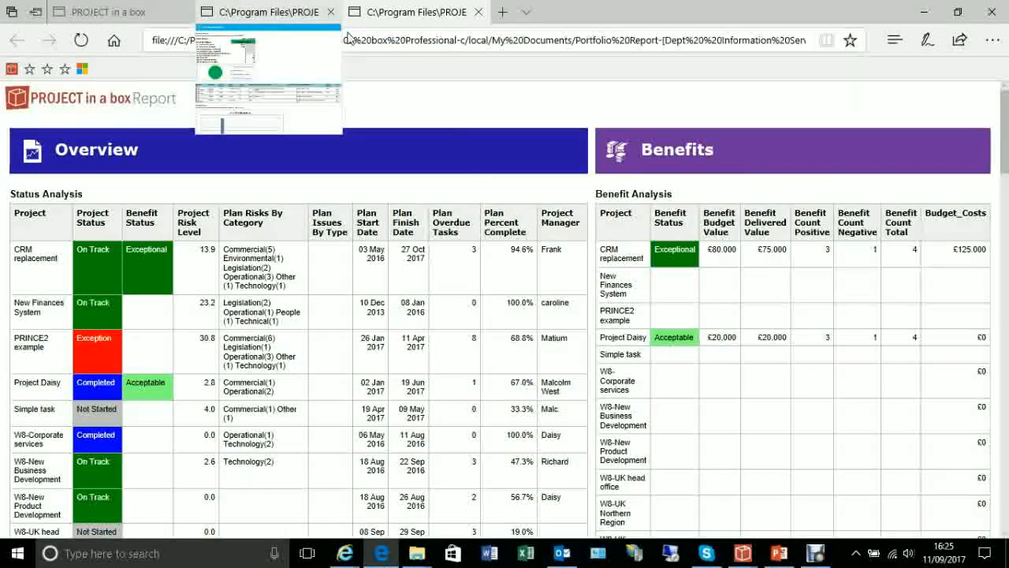
Close the earlier benefits report and examine the portfolio poster's overview, benefits, planning and finances sections
click(332, 13)
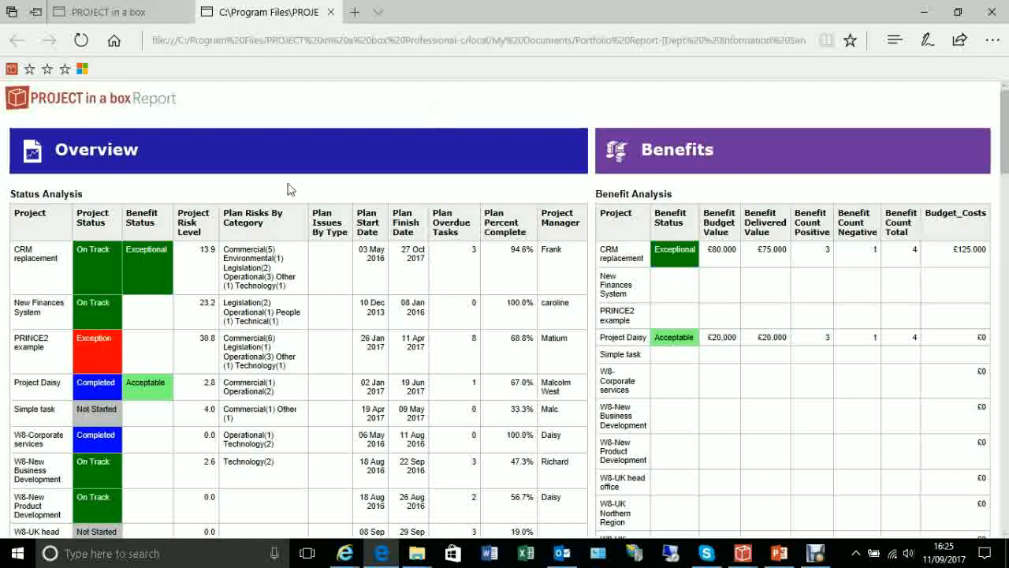
scroll(15, 418, down, 3)
scroll(18, 411, up, 3)
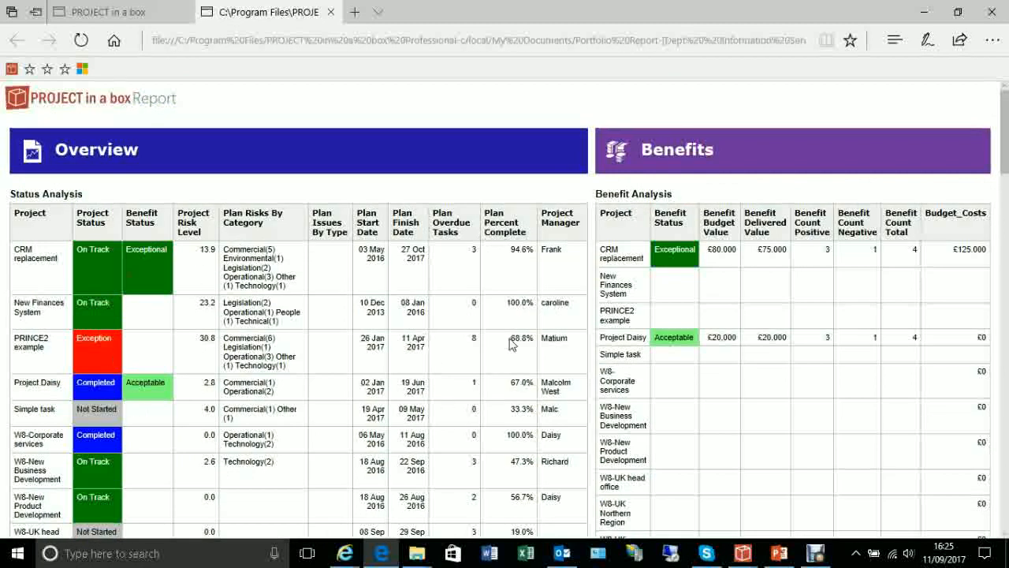
scroll(489, 347, down, 3)
scroll(664, 289, up, 3)
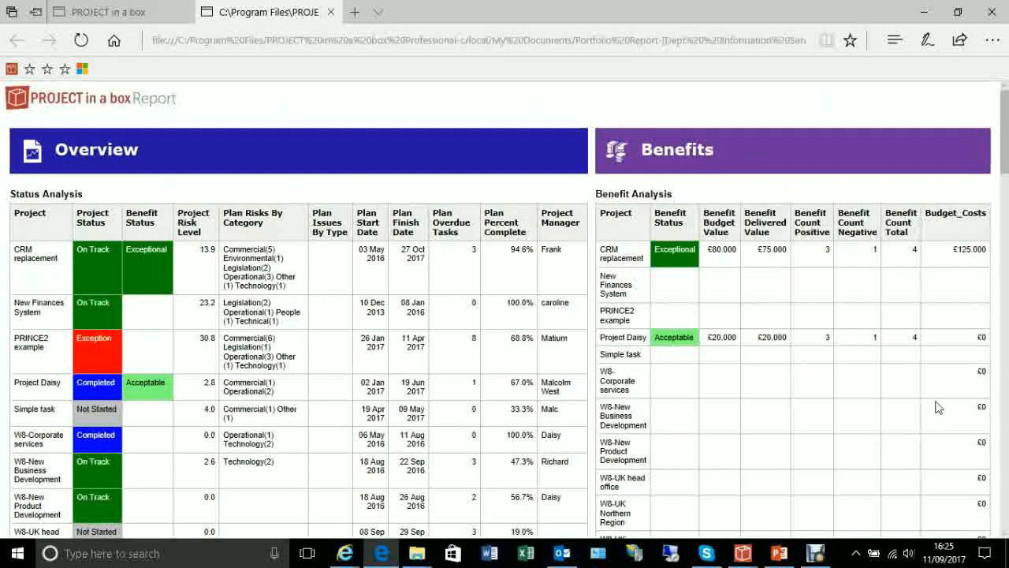
scroll(937, 406, down, 3)
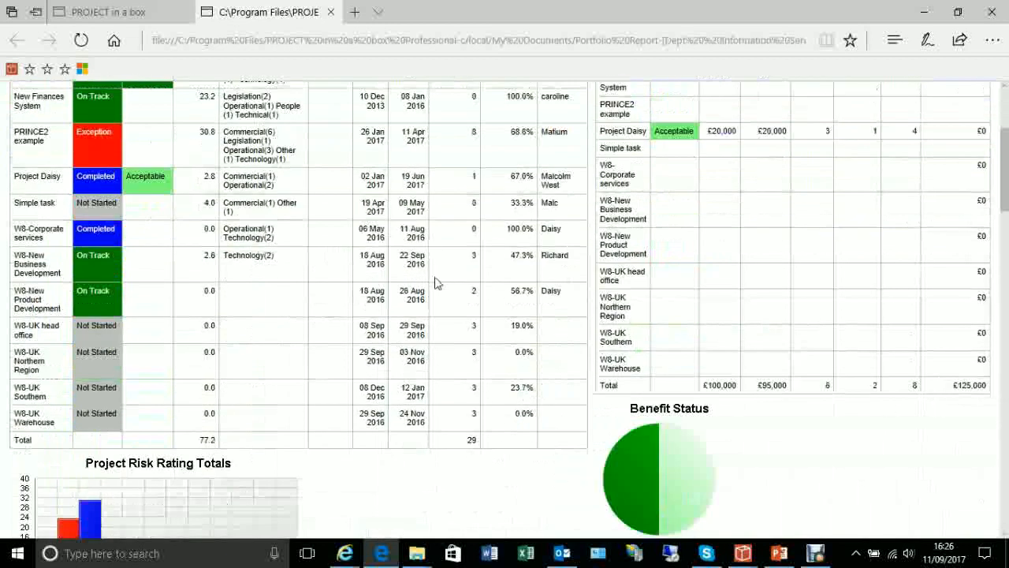
scroll(746, 440, down, 3)
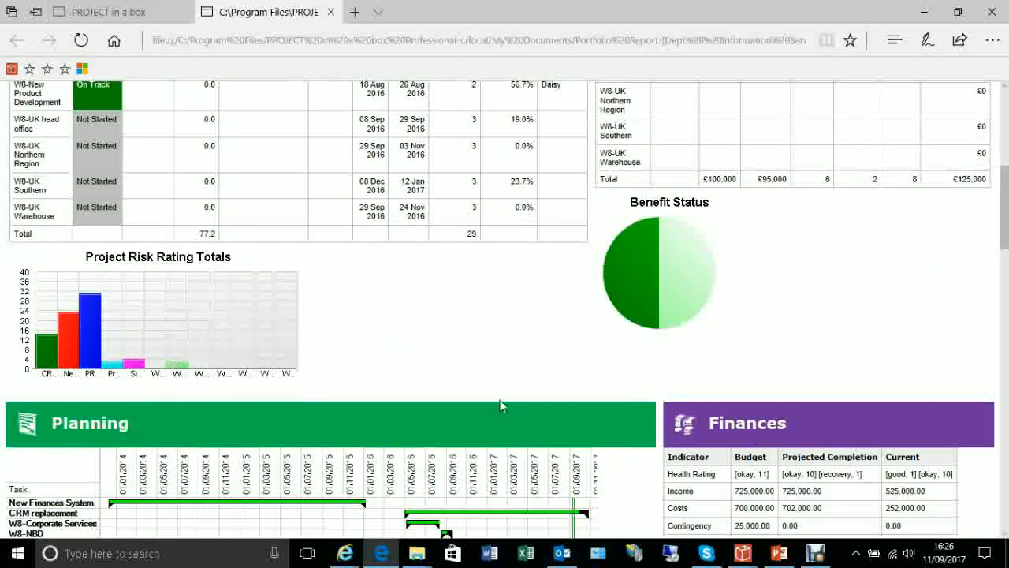
scroll(502, 405, down, 3)
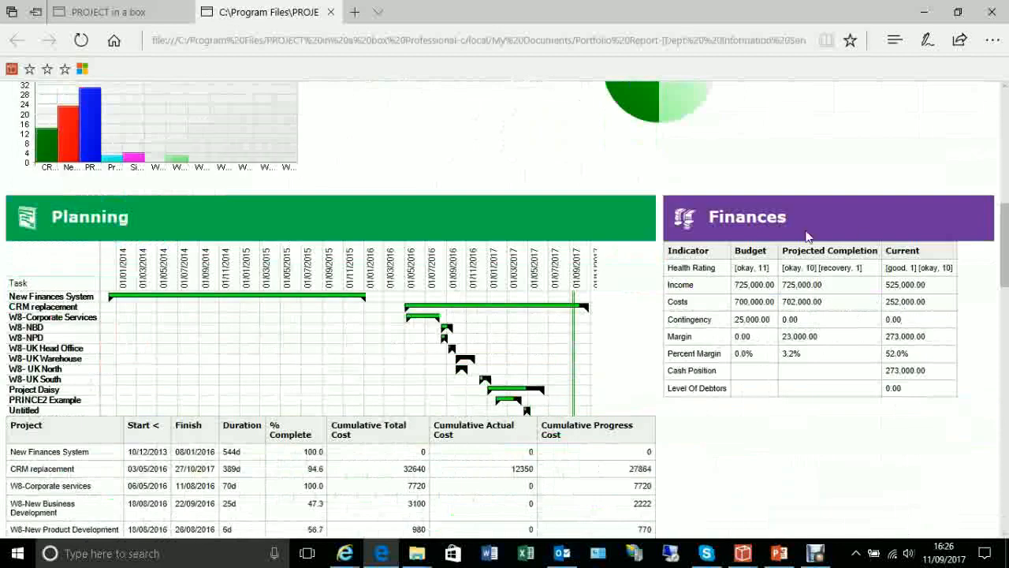
scroll(883, 391, down, 4)
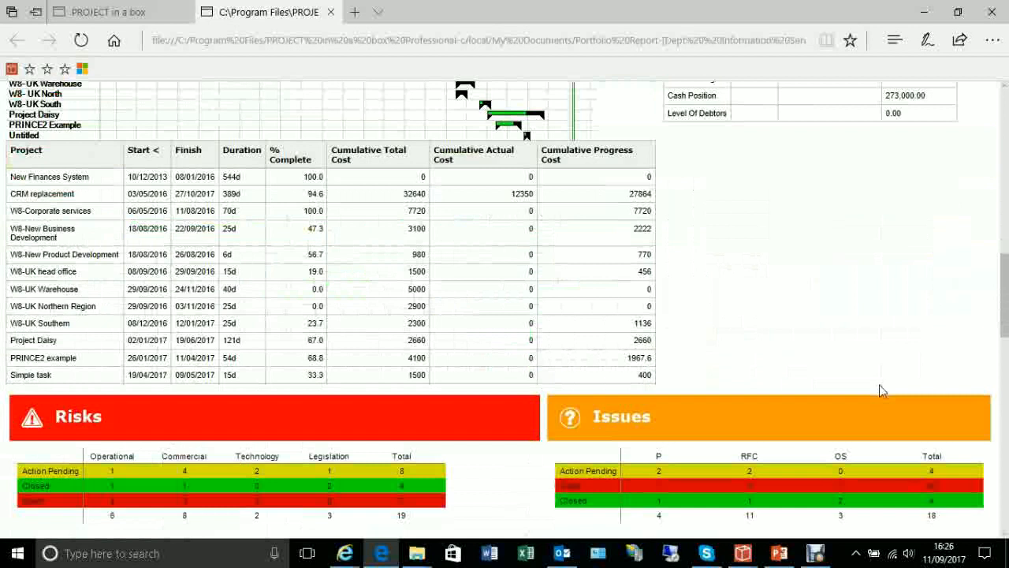
Examine the portfolio poster's risks and issues tables and the projects dashboard, and return to the Portfolio Report dialog
scroll(883, 391, down, 5)
scroll(883, 394, down, 1)
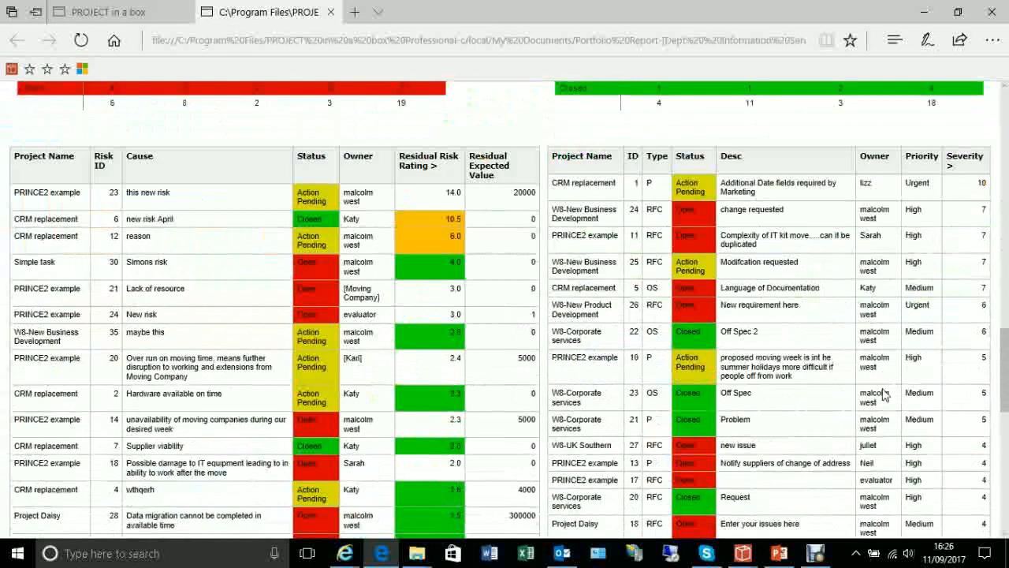
scroll(883, 394, down, 5)
scroll(883, 394, up, 6)
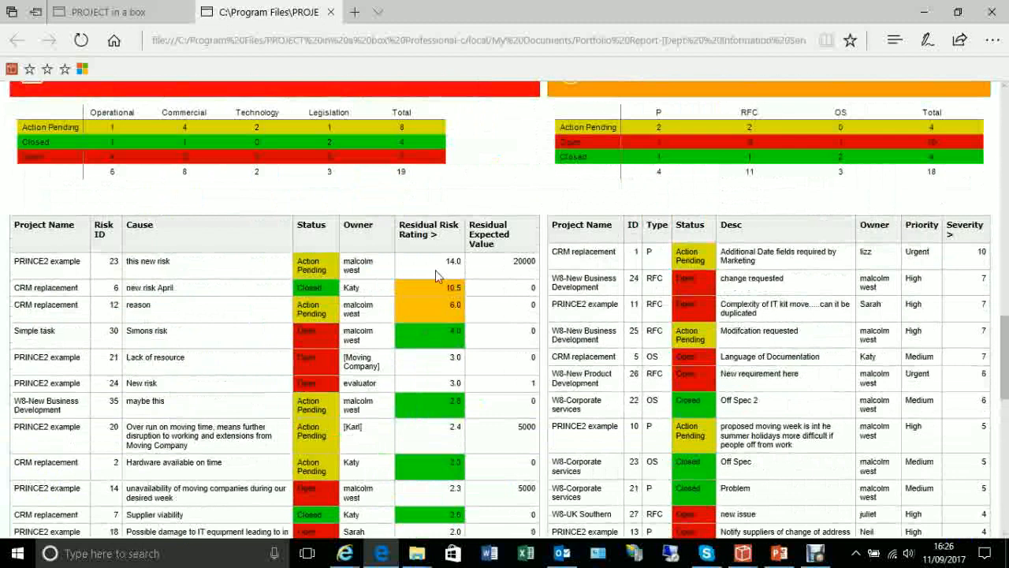
scroll(441, 410, down, 3)
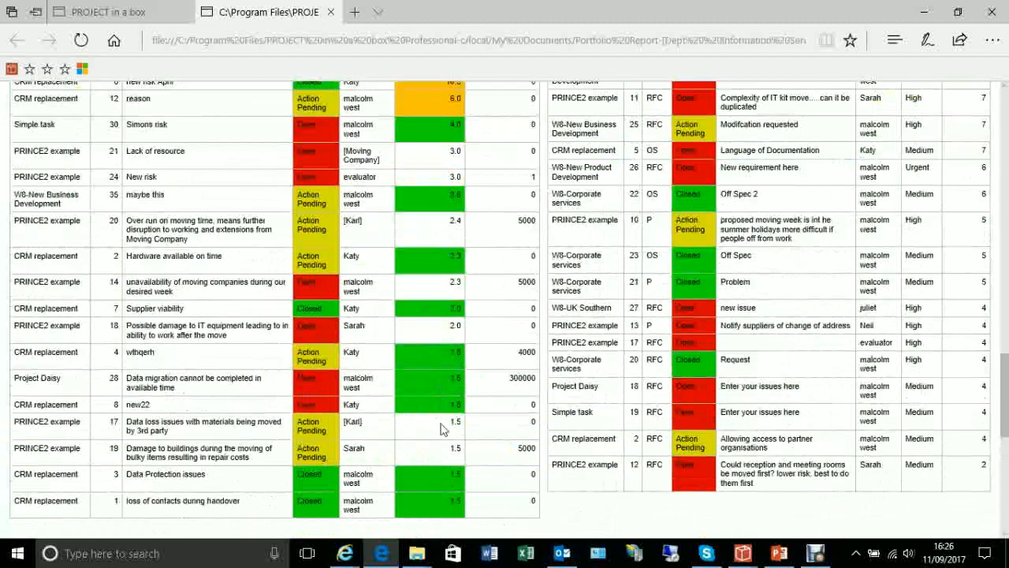
scroll(434, 511, down, 3)
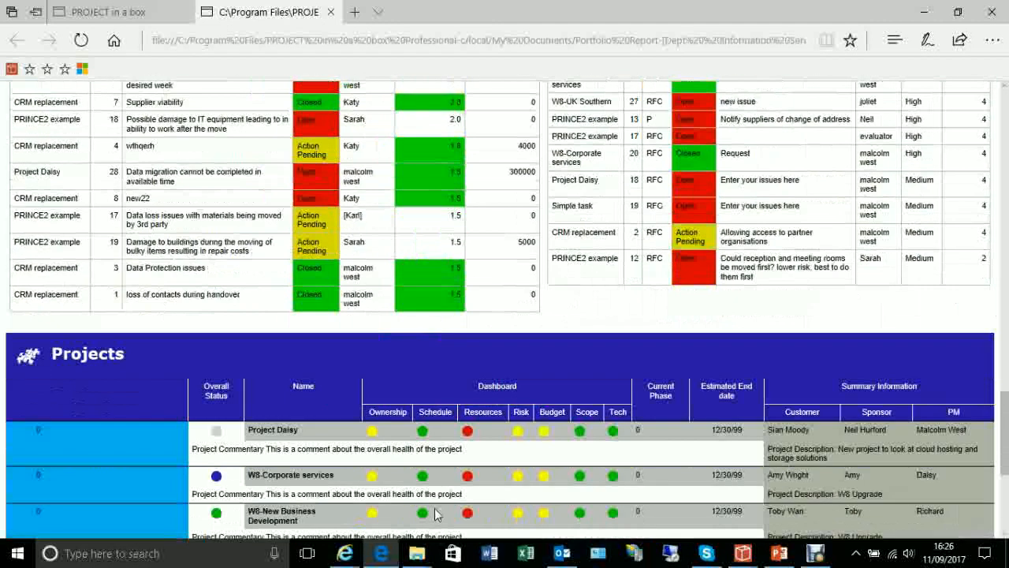
scroll(435, 508, down, 3)
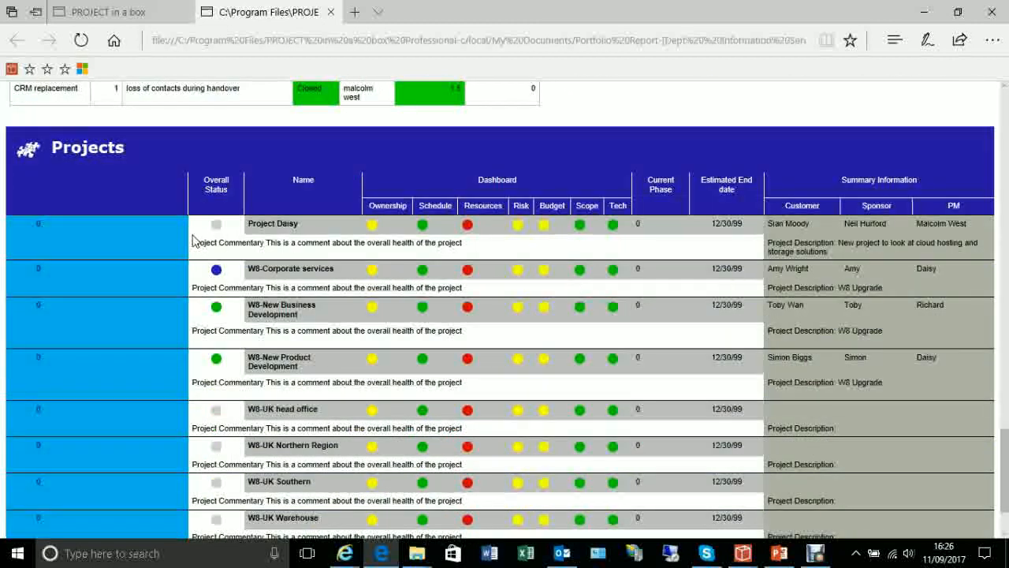
scroll(242, 464, down, 1)
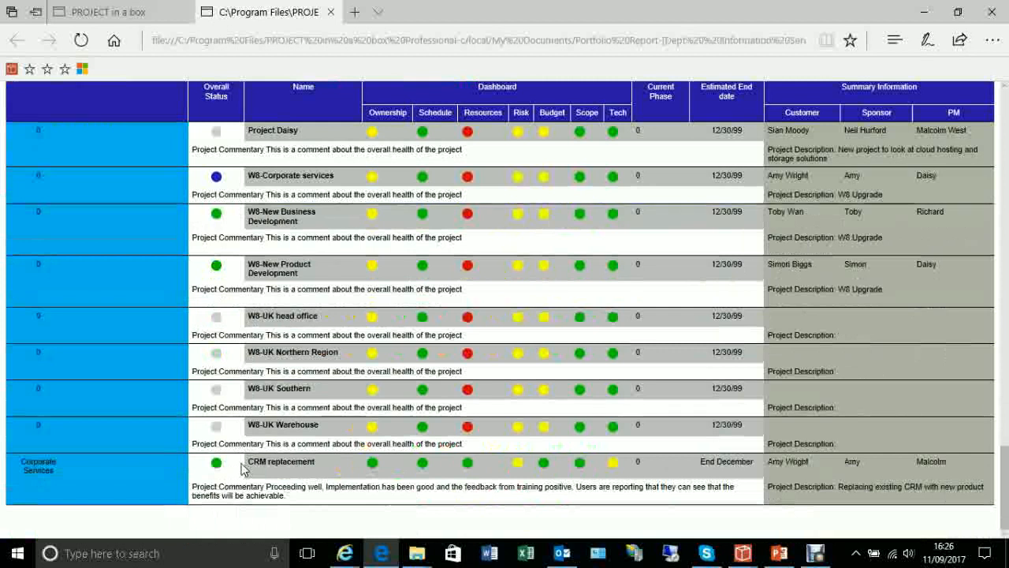
scroll(244, 470, up, 10)
scroll(243, 470, up, 5)
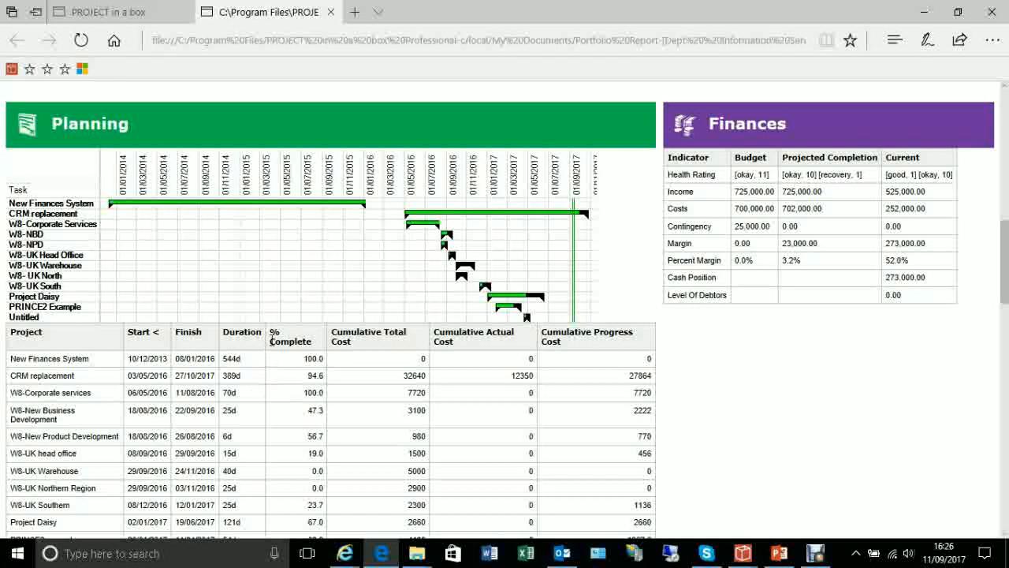
click(920, 16)
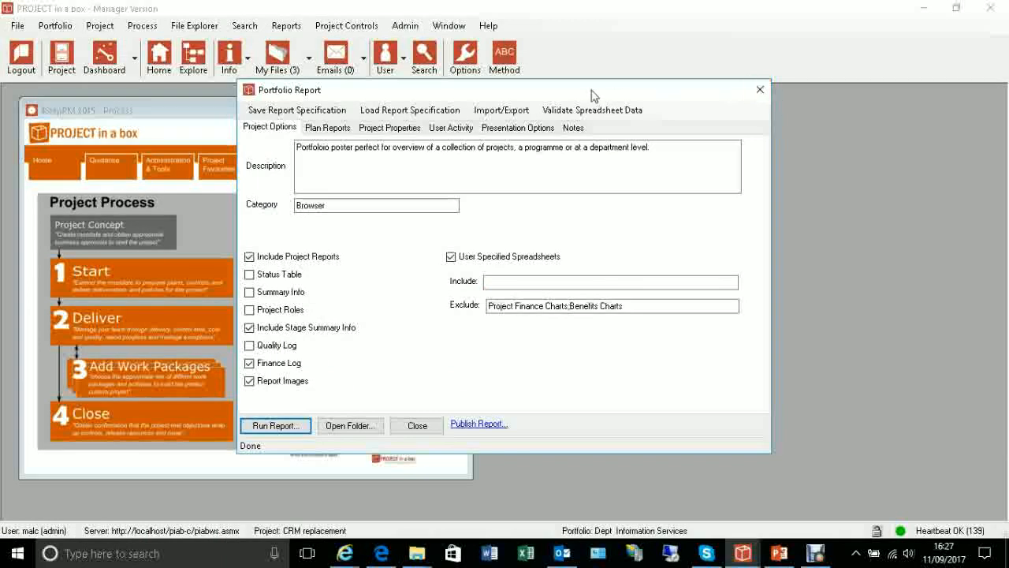
Open the portfolio report's Status Analysis property view for editing and examine its chart settings and column list
click(416, 129)
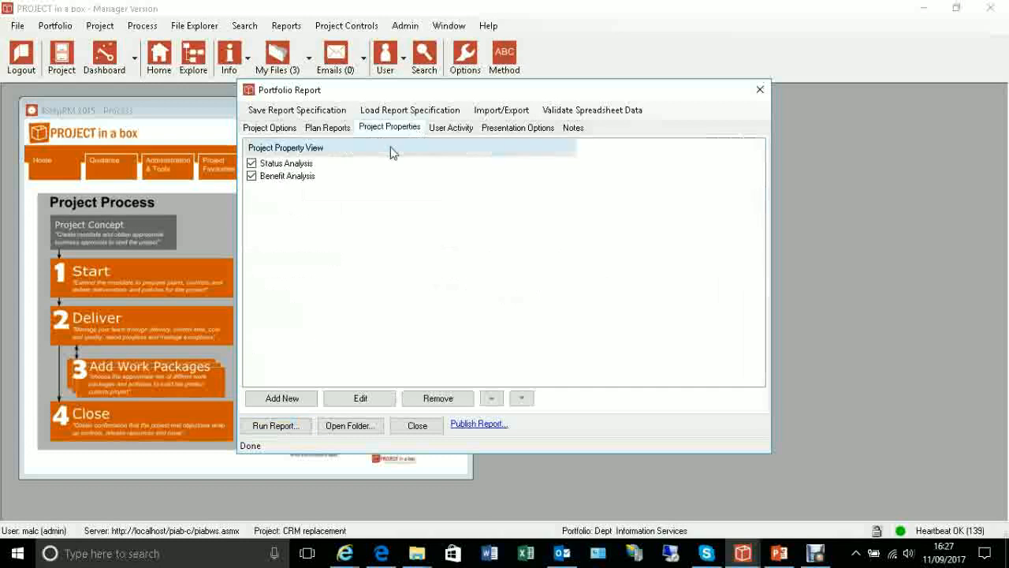
click(302, 167)
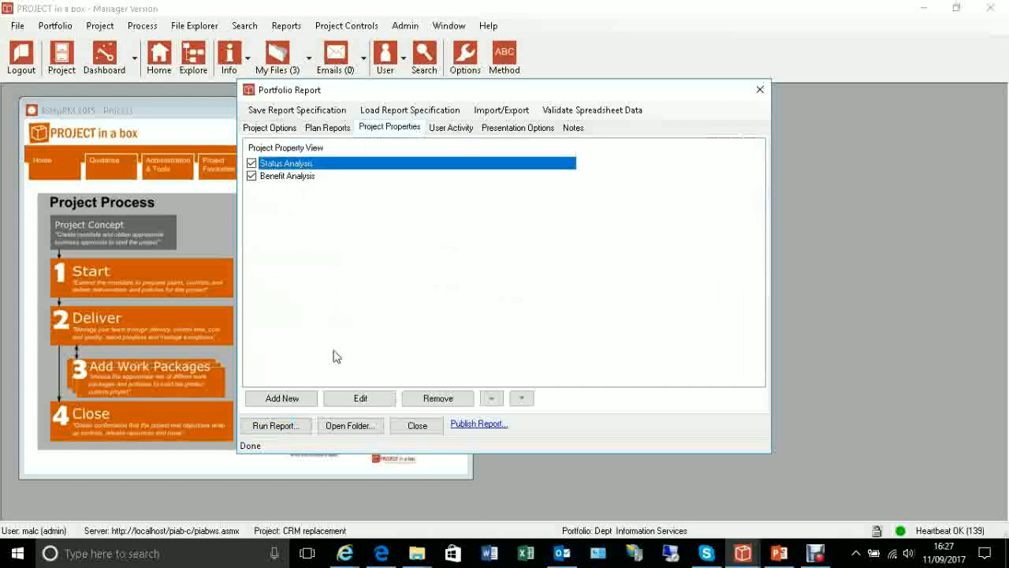
click(353, 400)
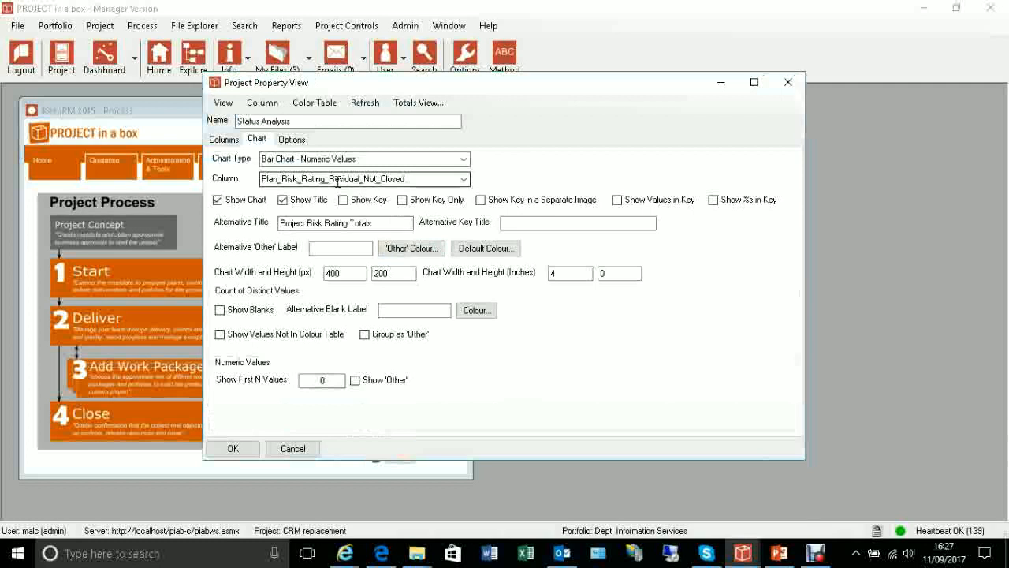
click(225, 139)
scroll(293, 293, down, 1)
scroll(298, 305, up, 1)
scroll(296, 304, down, 1)
scroll(300, 302, up, 1)
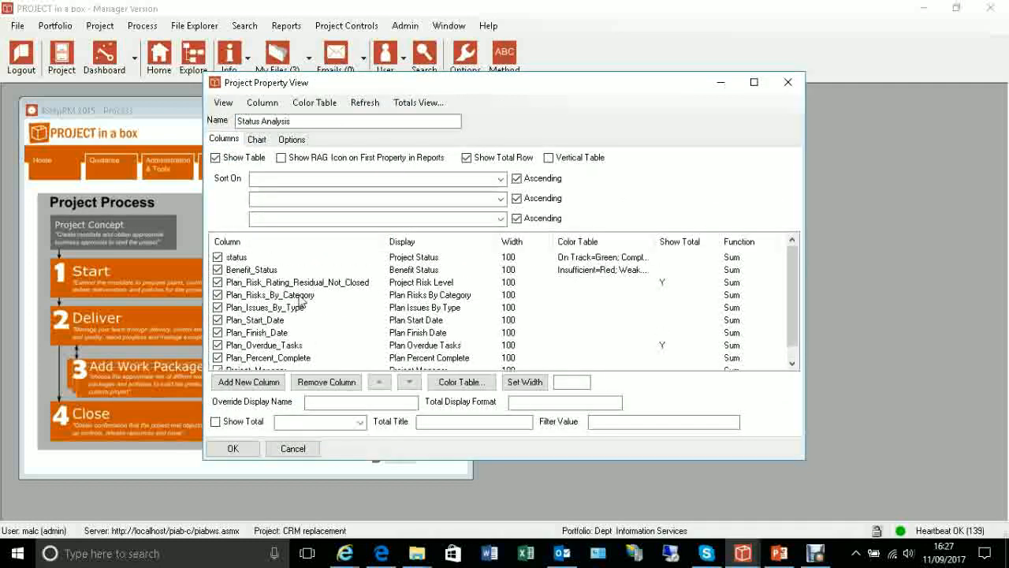
Refresh the list of all available properties and add the Baseline_Start column to the Status Analysis view
click(261, 384)
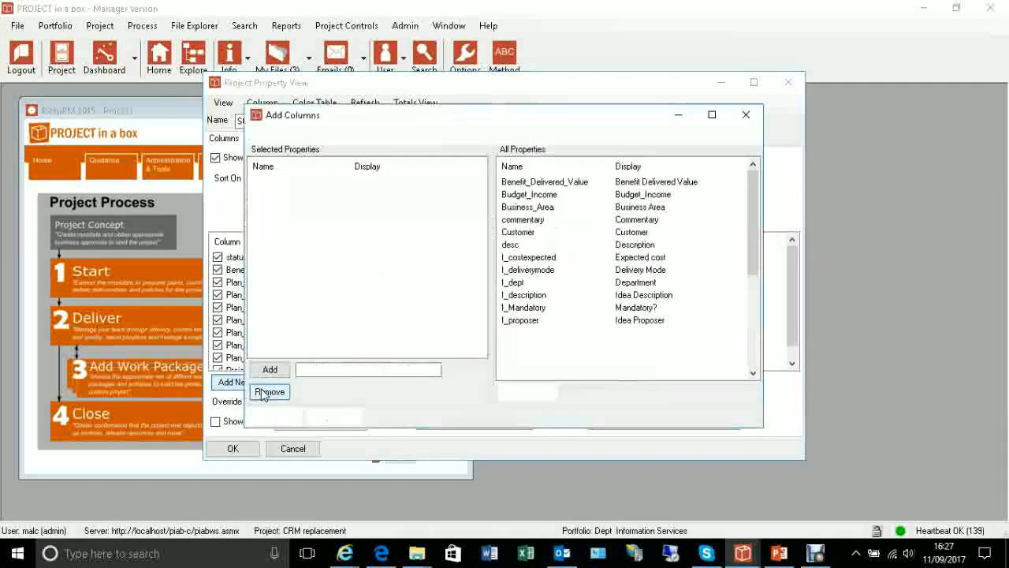
mouse_move(748, 182)
mouse_down()
mouse_move(760, 191)
mouse_move(766, 294)
mouse_move(755, 190)
mouse_up()
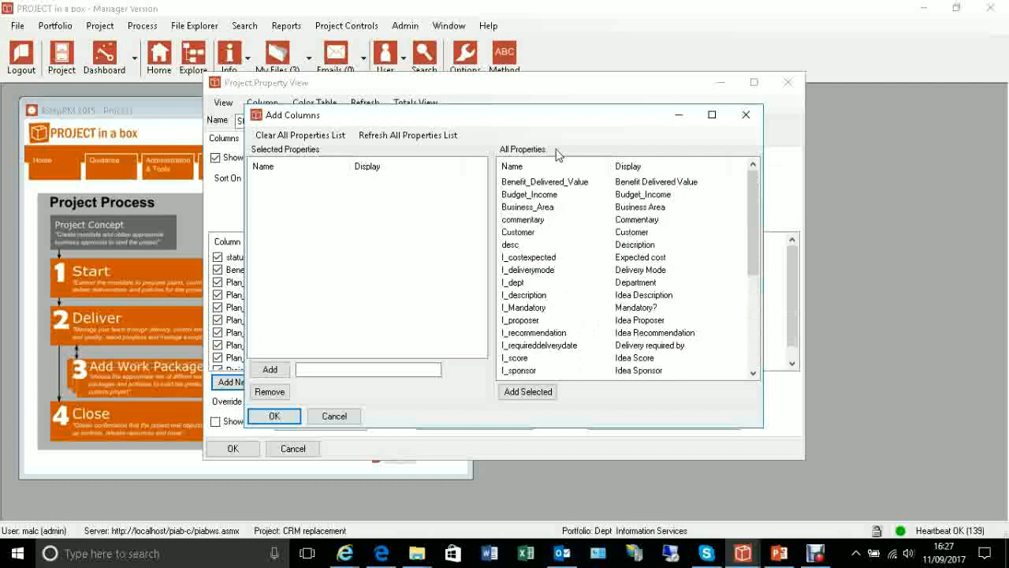
click(408, 135)
click(507, 332)
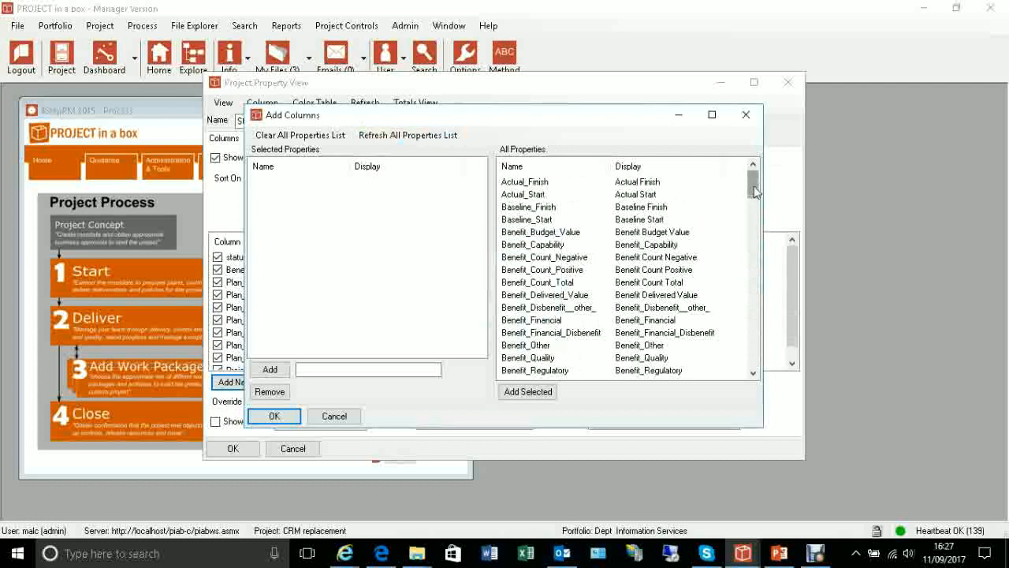
mouse_move(754, 185)
mouse_down()
mouse_move(755, 198)
mouse_move(755, 178)
mouse_up()
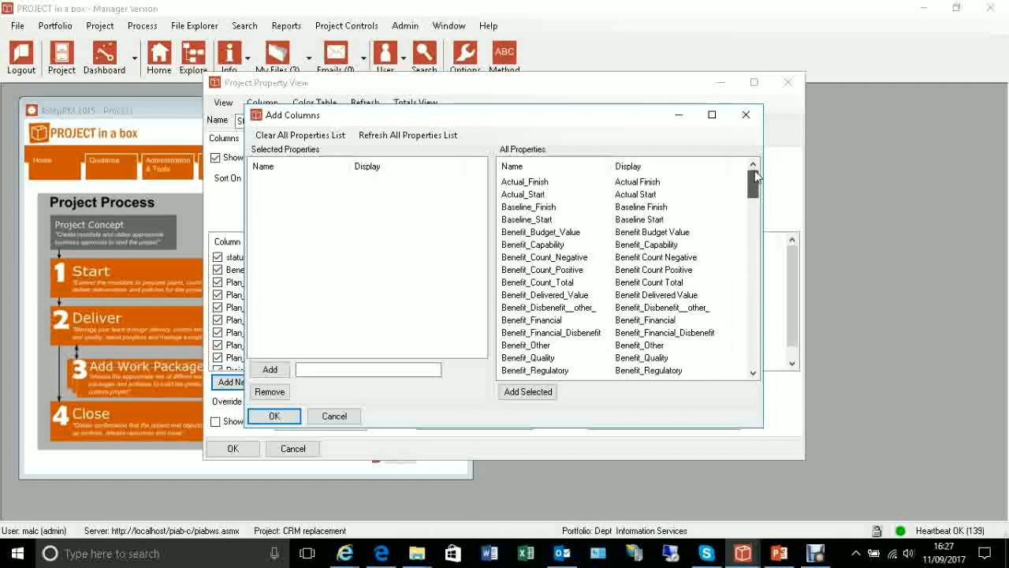
click(536, 219)
click(527, 391)
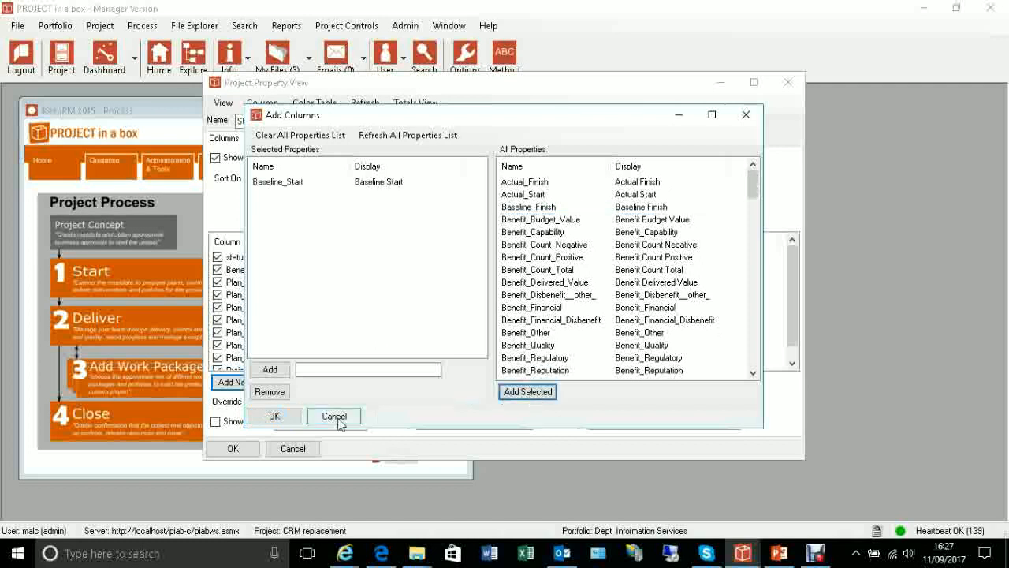
click(272, 417)
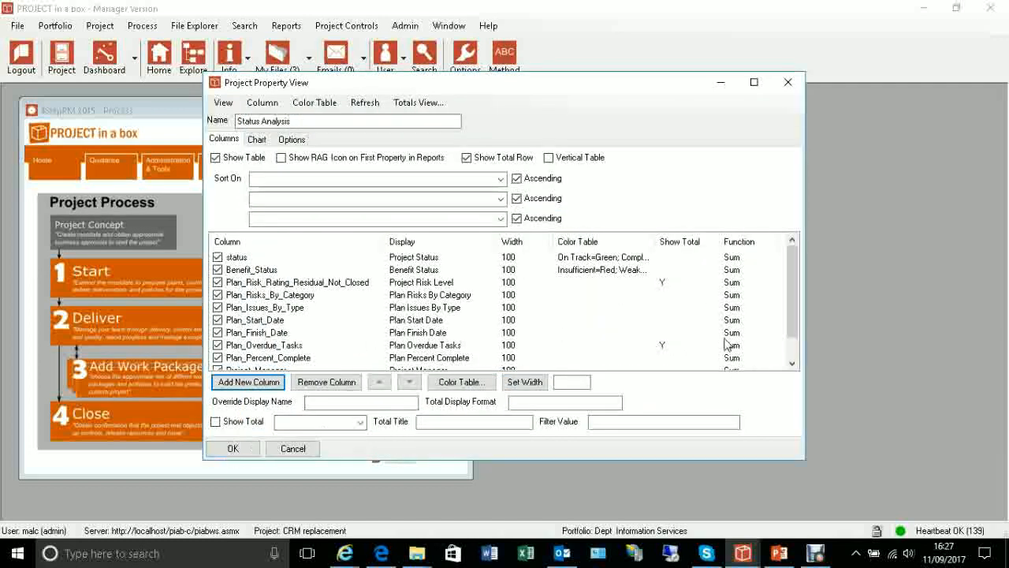
Move the Baseline_Start column up to directly below Plan_Finish_Date and accept the changes to the Status Analysis view
drag(796, 316, 797, 340)
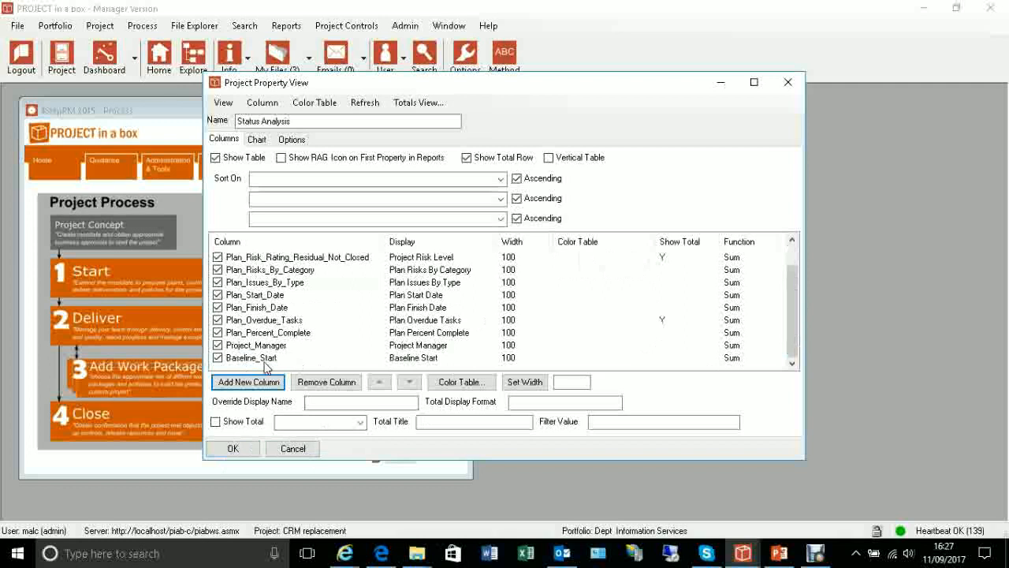
click(264, 359)
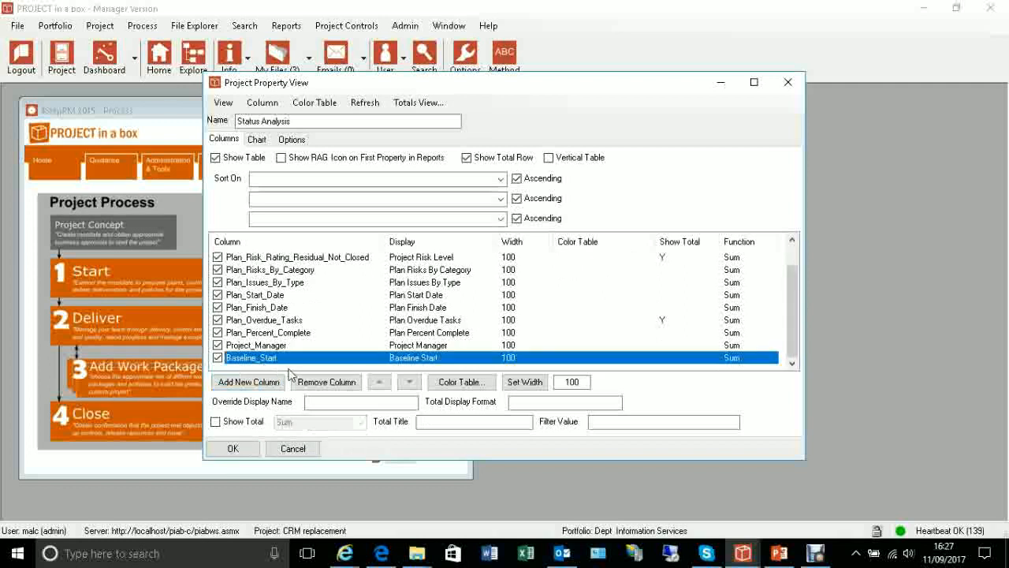
click(378, 382)
click(378, 381)
click(378, 382)
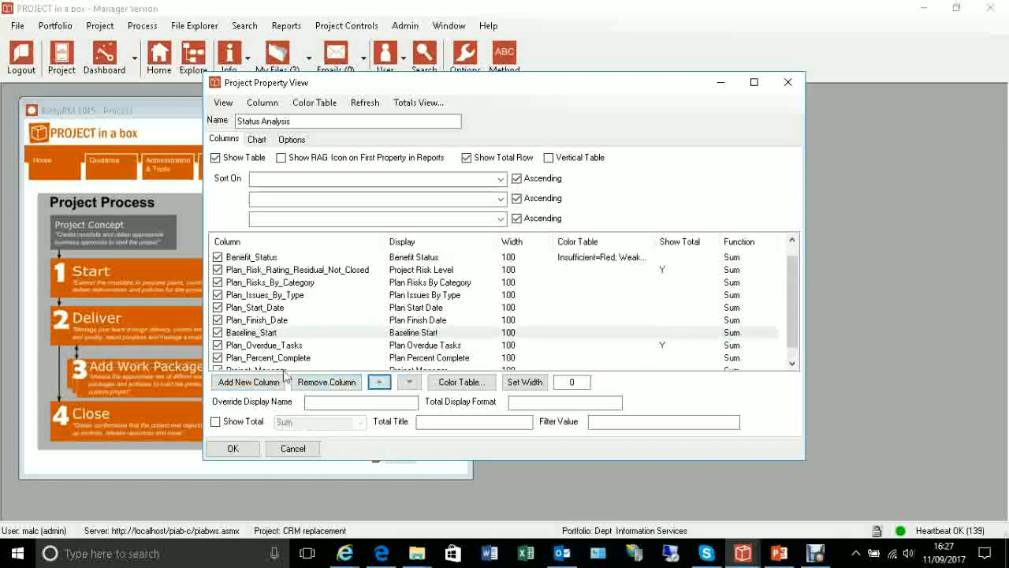
click(234, 449)
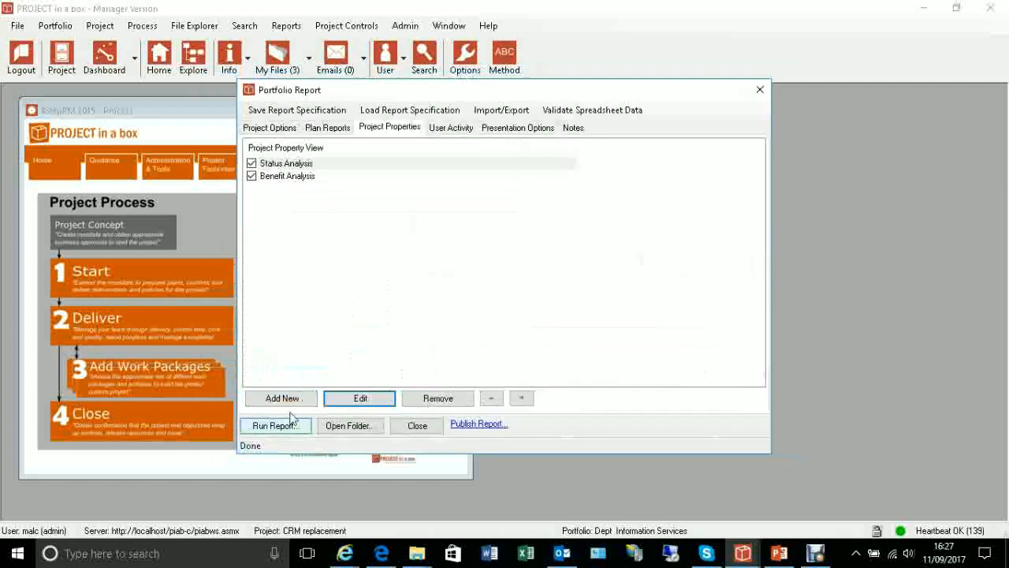
Run the portfolio report again, acknowledge its messages, and check the Baseline Start column in the Status Analysis table
click(274, 425)
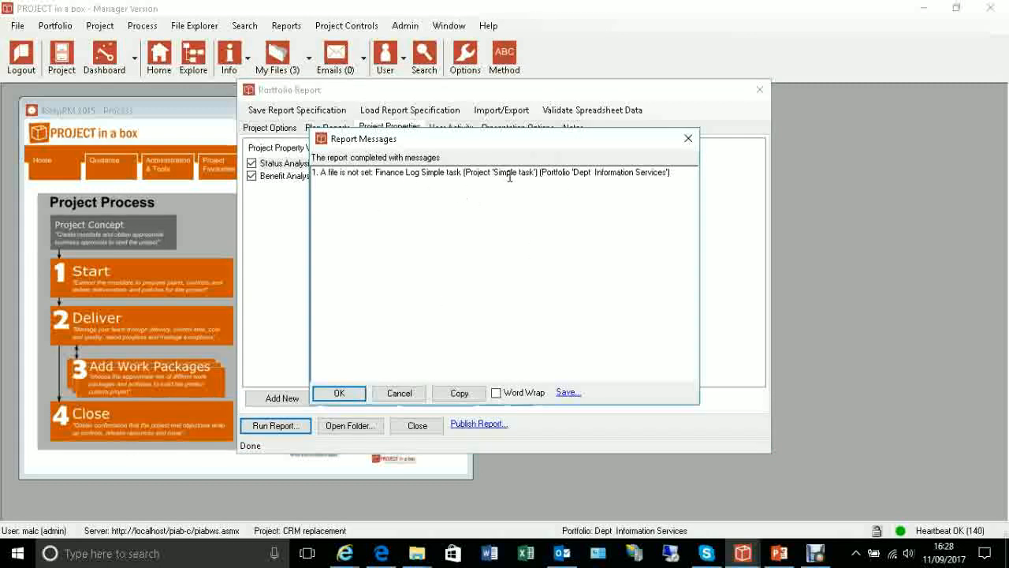
click(335, 393)
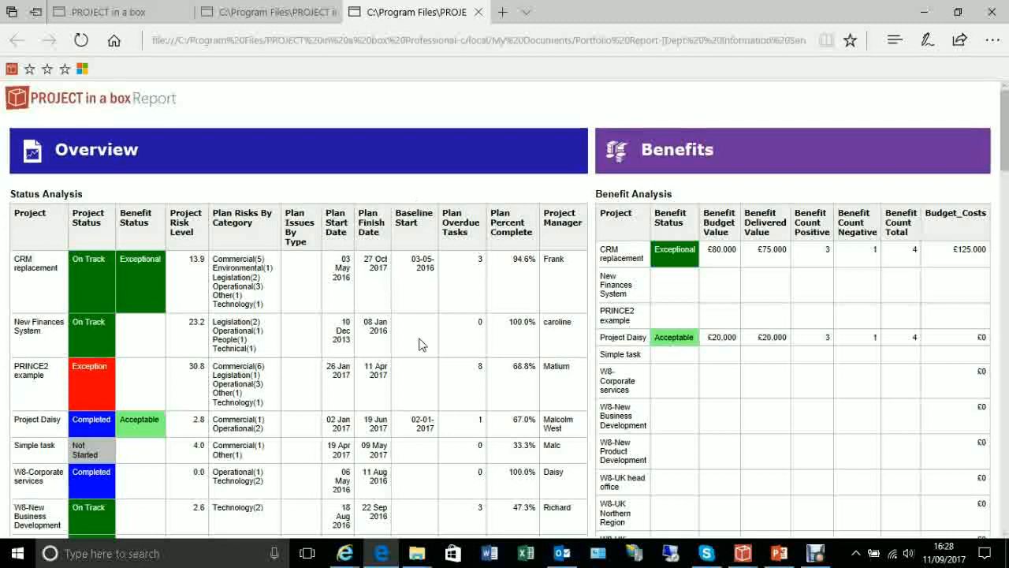
scroll(422, 344, down, 3)
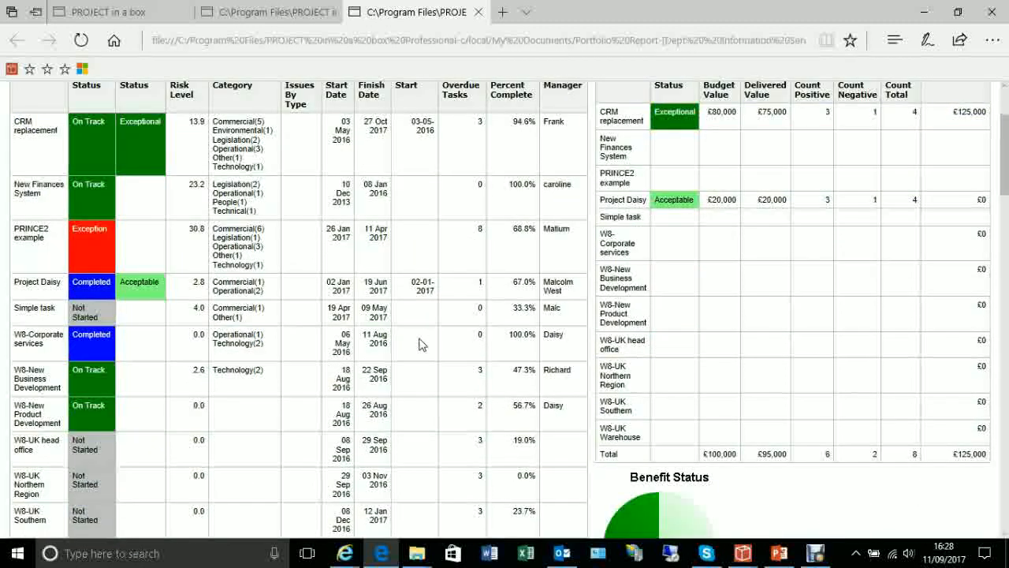
scroll(422, 345, down, 4)
scroll(422, 345, up, 6)
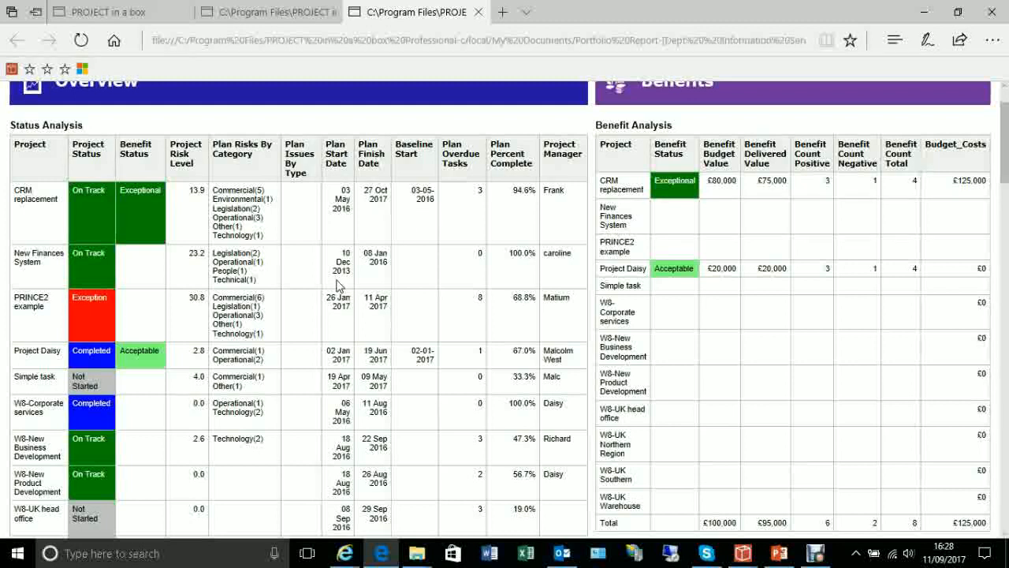
scroll(338, 286, up, 1)
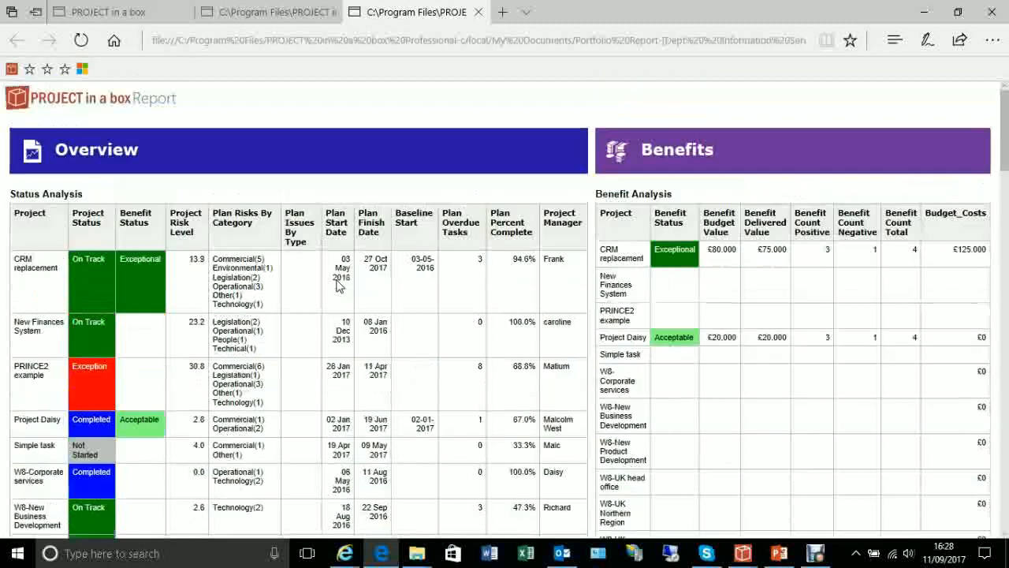
click(923, 14)
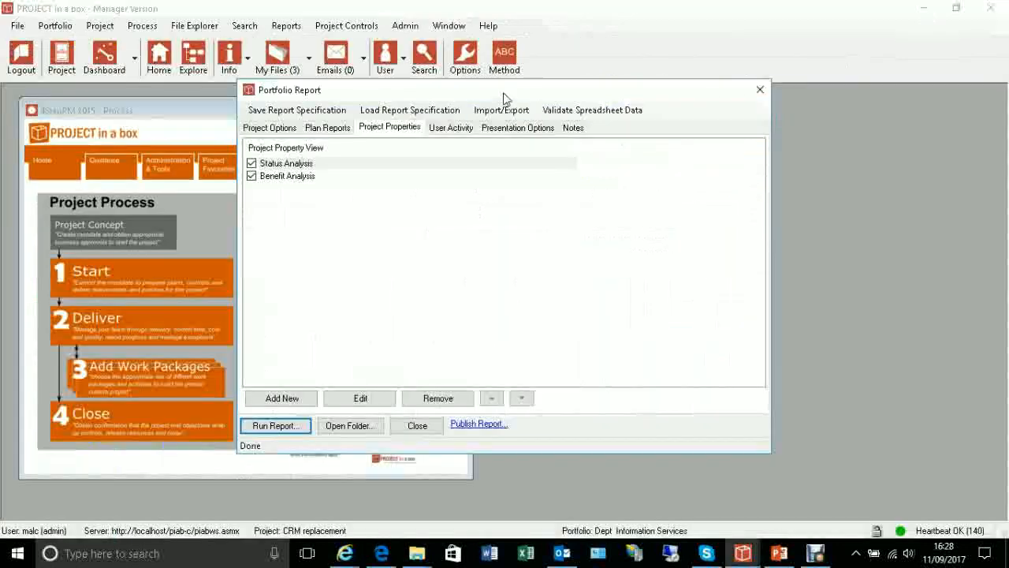
click(377, 149)
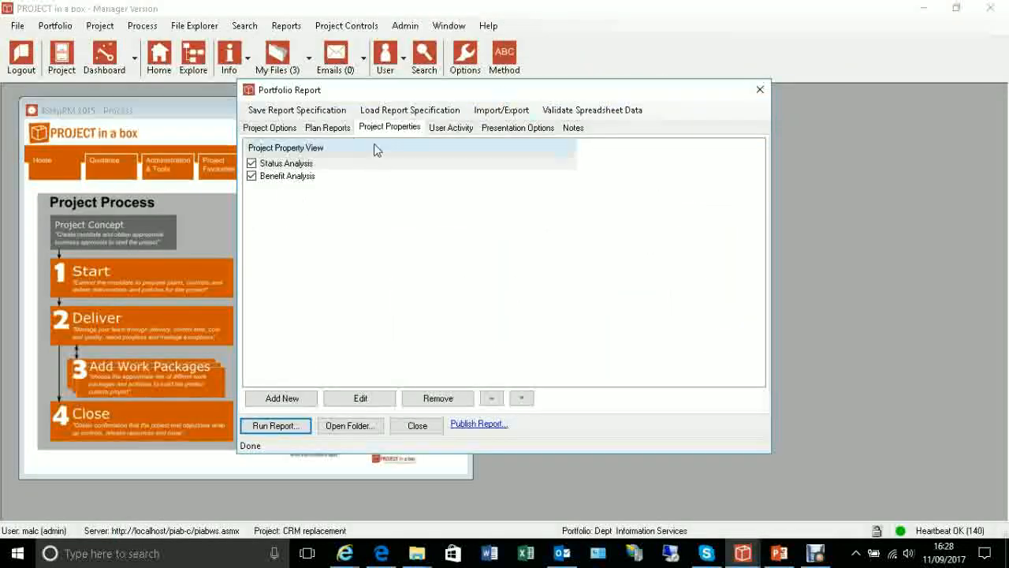
click(334, 116)
click(671, 236)
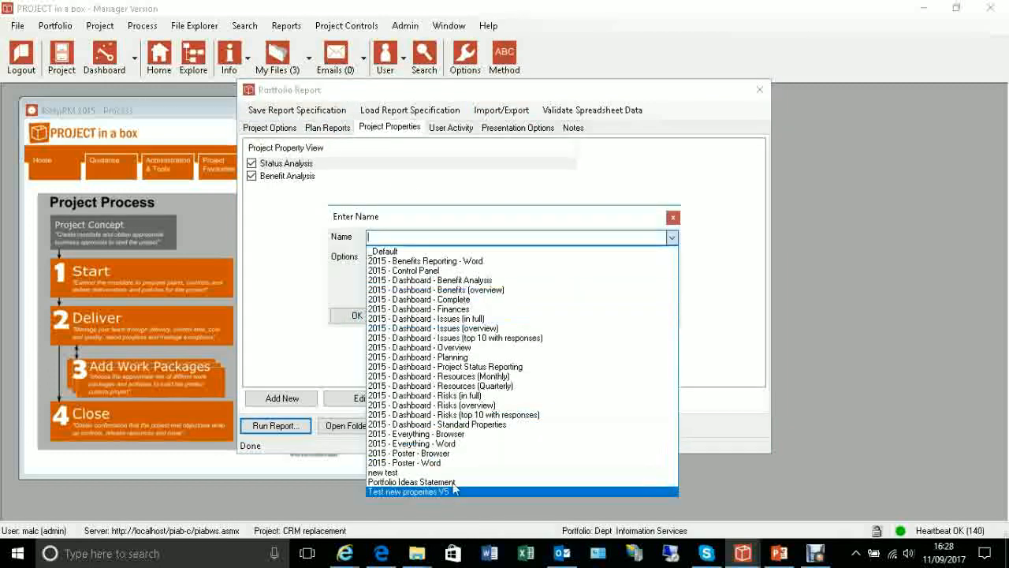
click(622, 187)
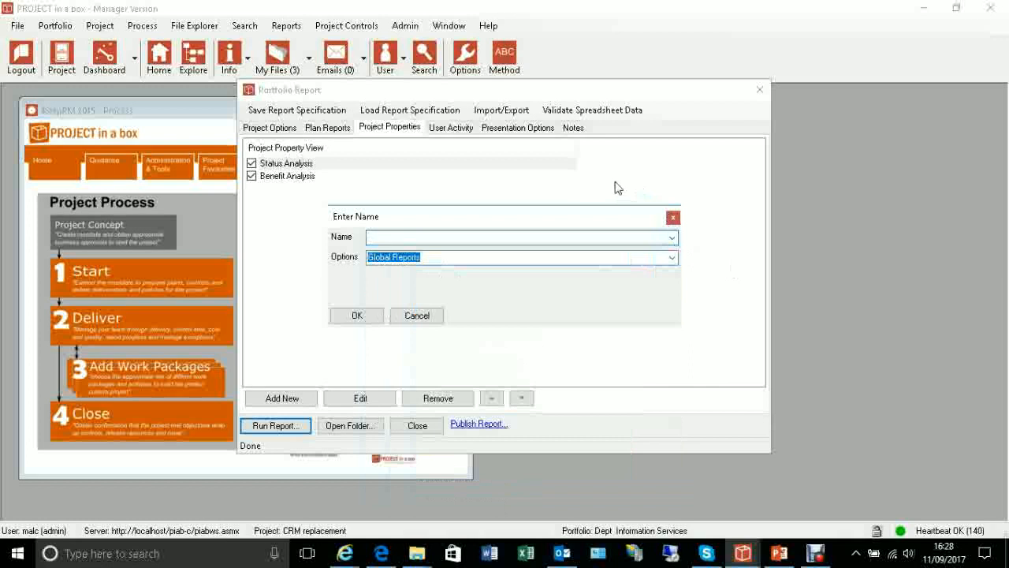
click(672, 218)
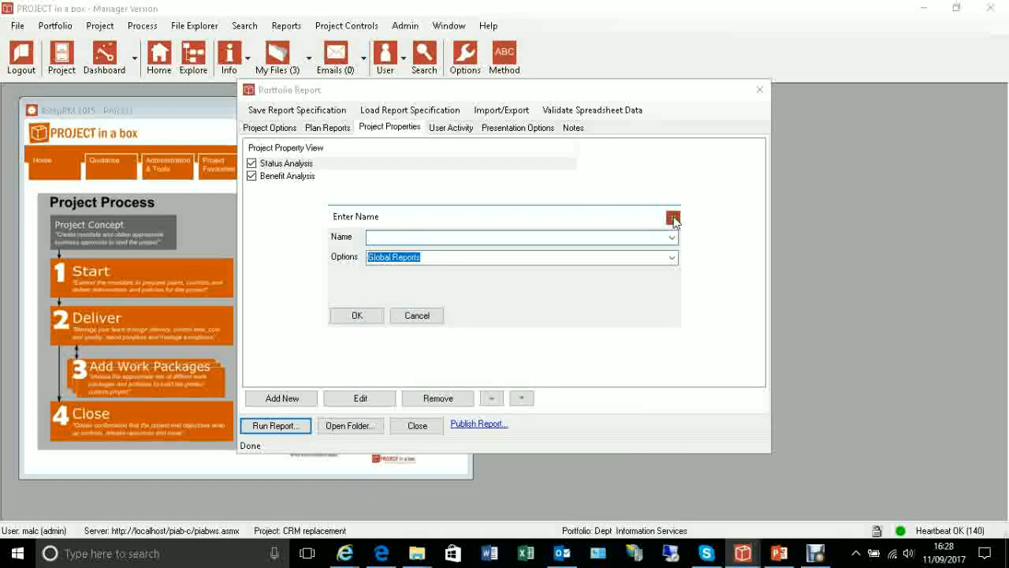
Close the Portfolio Report dialog and open the Multi-Portfolio Report
click(762, 89)
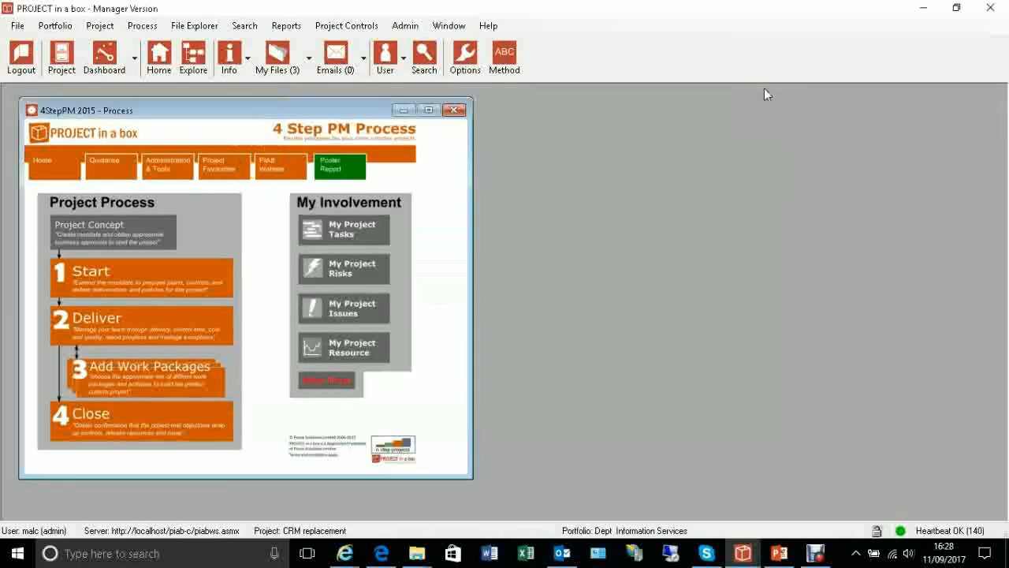
click(293, 26)
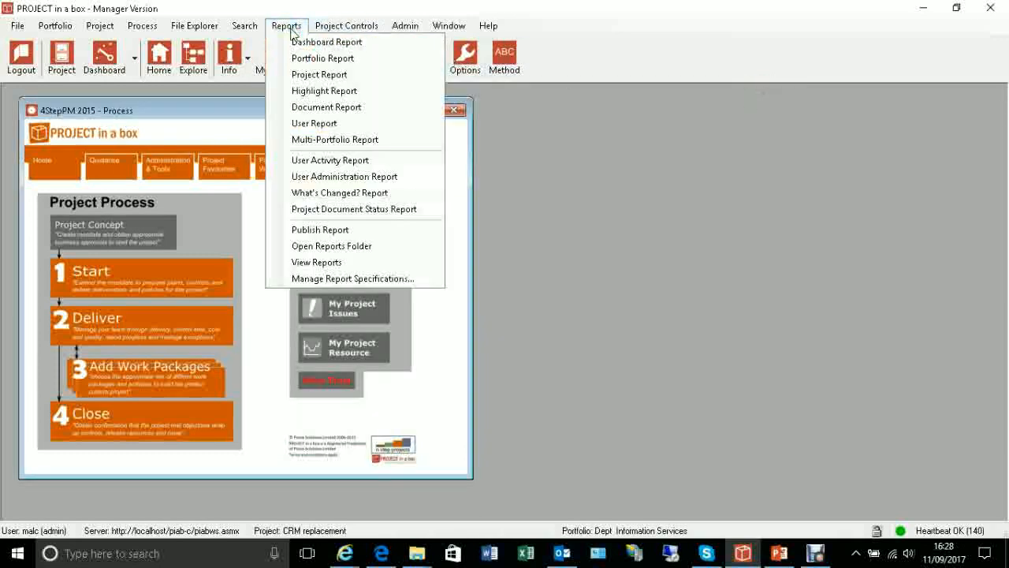
click(320, 139)
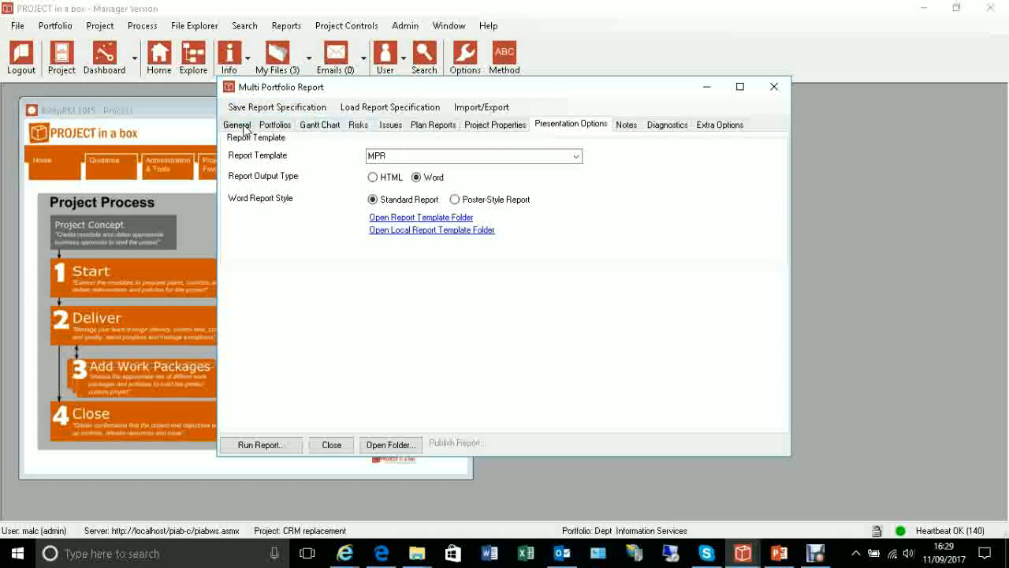
Examine the Multi-Portfolio Report's settings for portfolios, Gantt chart, risks, issues, plan reports and project properties
click(272, 126)
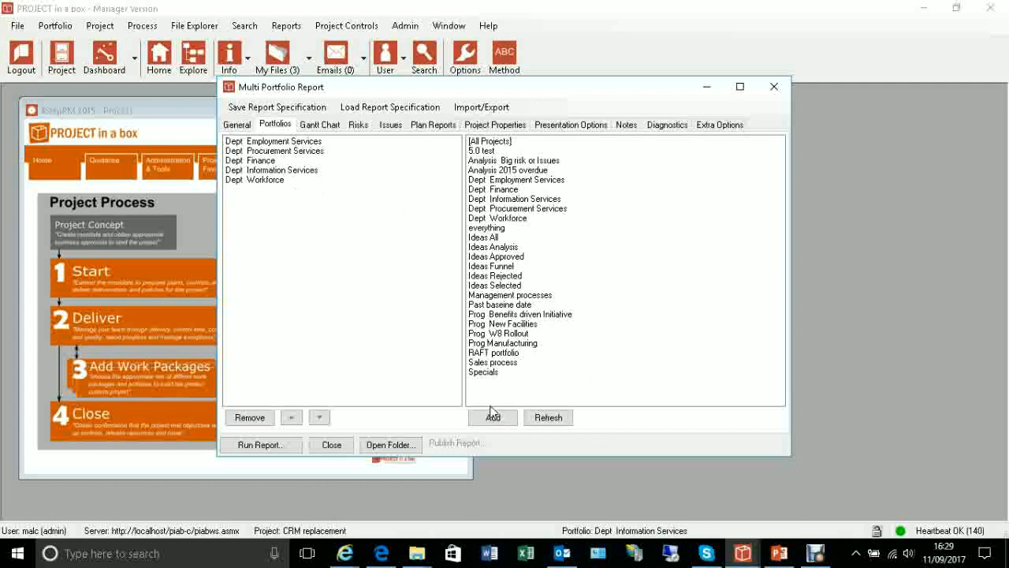
click(320, 128)
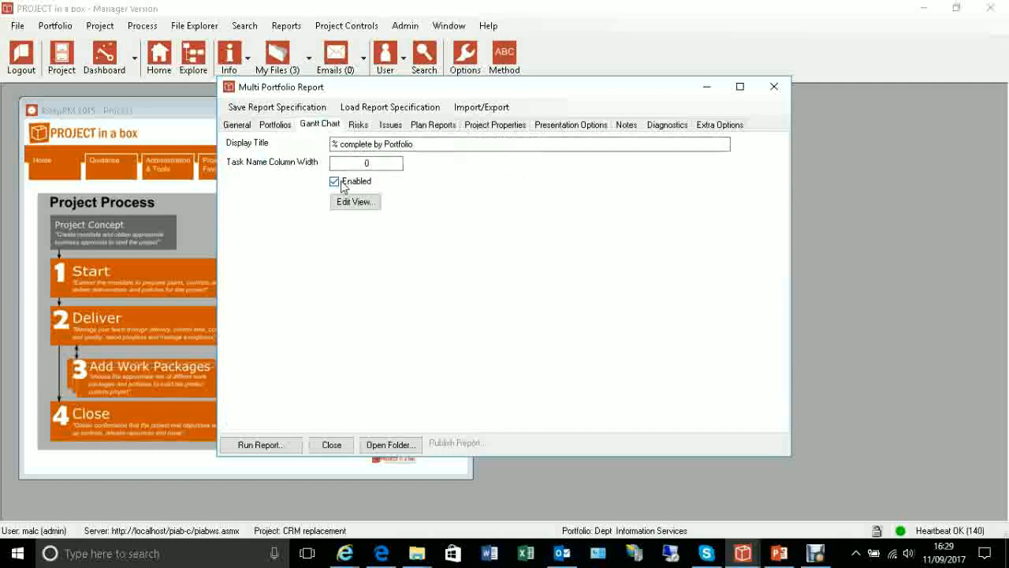
click(360, 127)
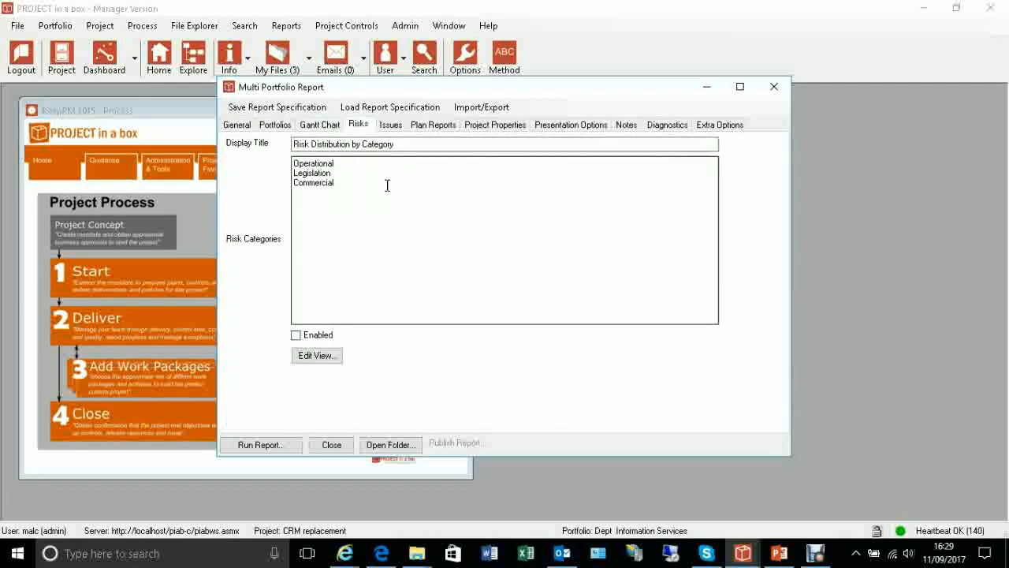
click(392, 126)
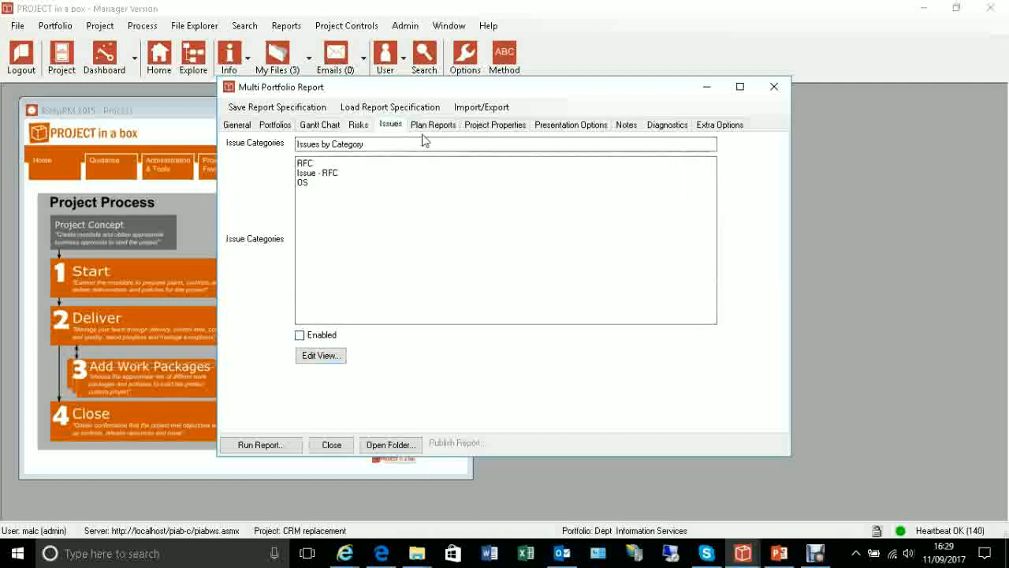
click(432, 126)
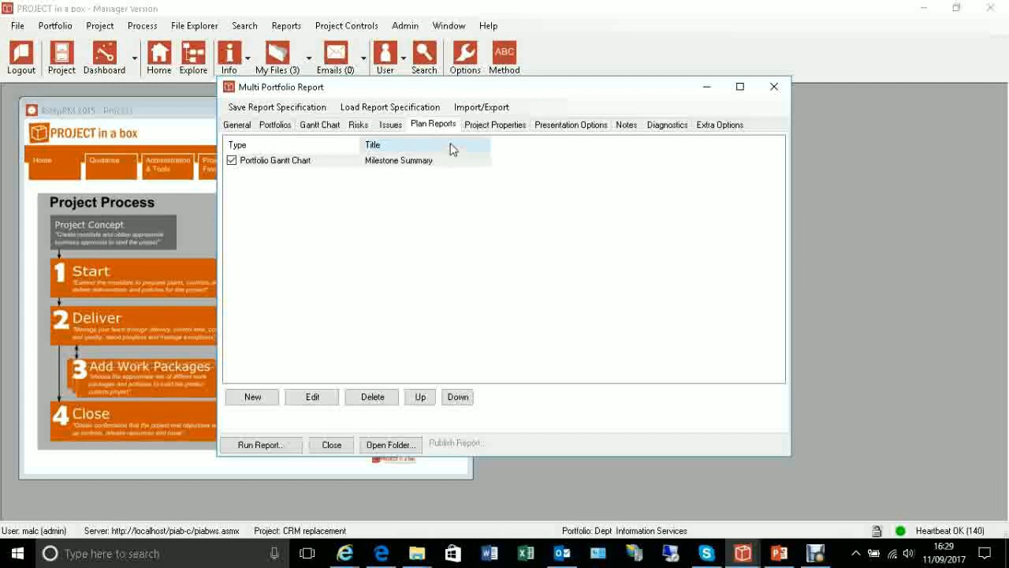
click(497, 126)
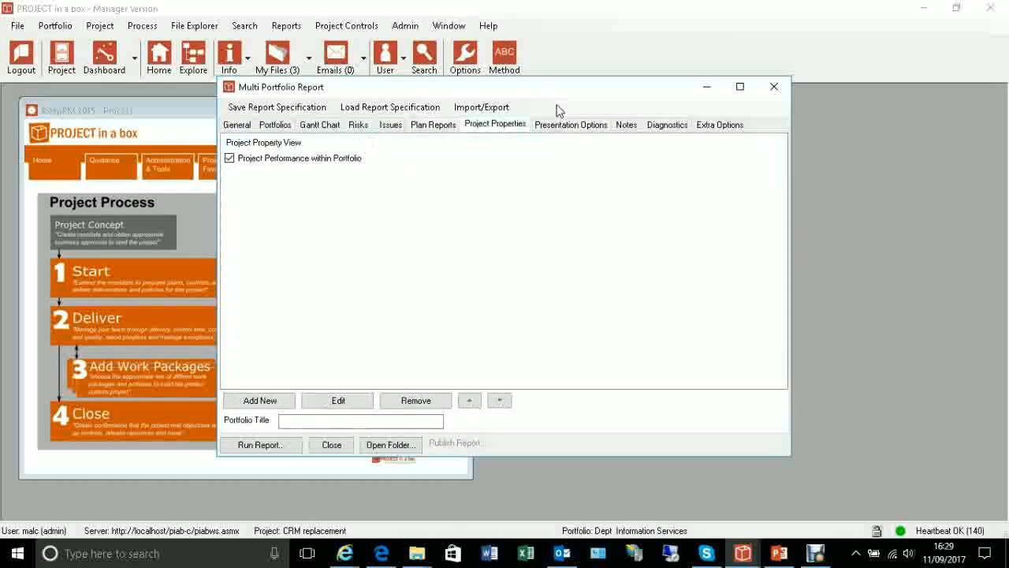
Run the multi-portfolio report and review its Portfolio Summary table, risk level split chart and % complete by portfolio chart
click(278, 452)
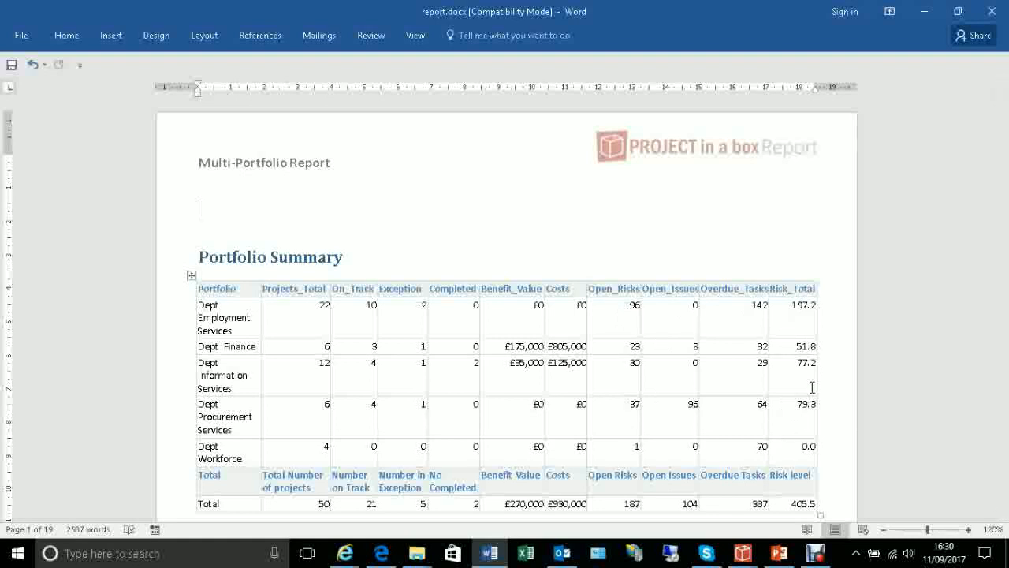
scroll(812, 388, down, 2)
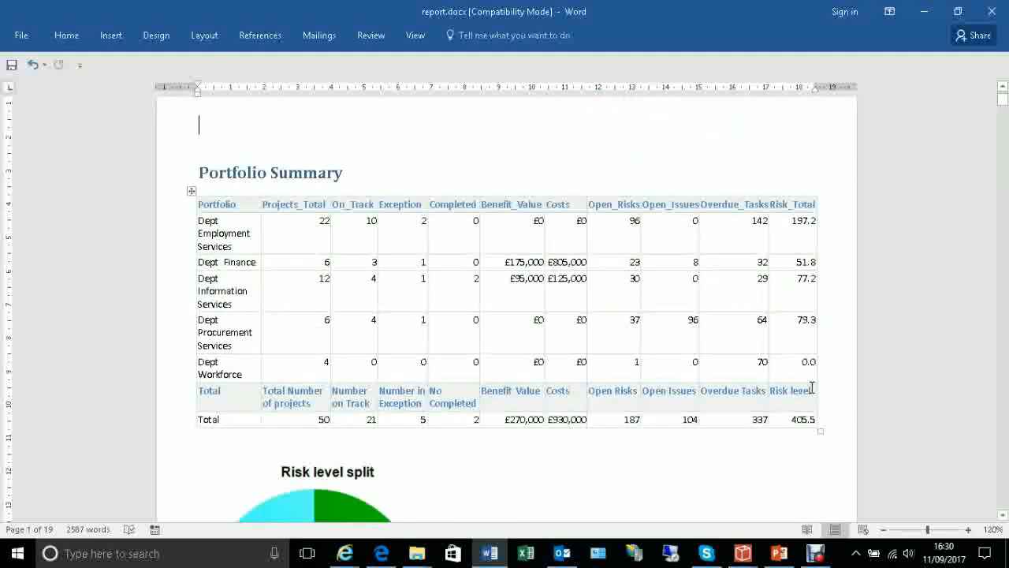
scroll(813, 387, down, 5)
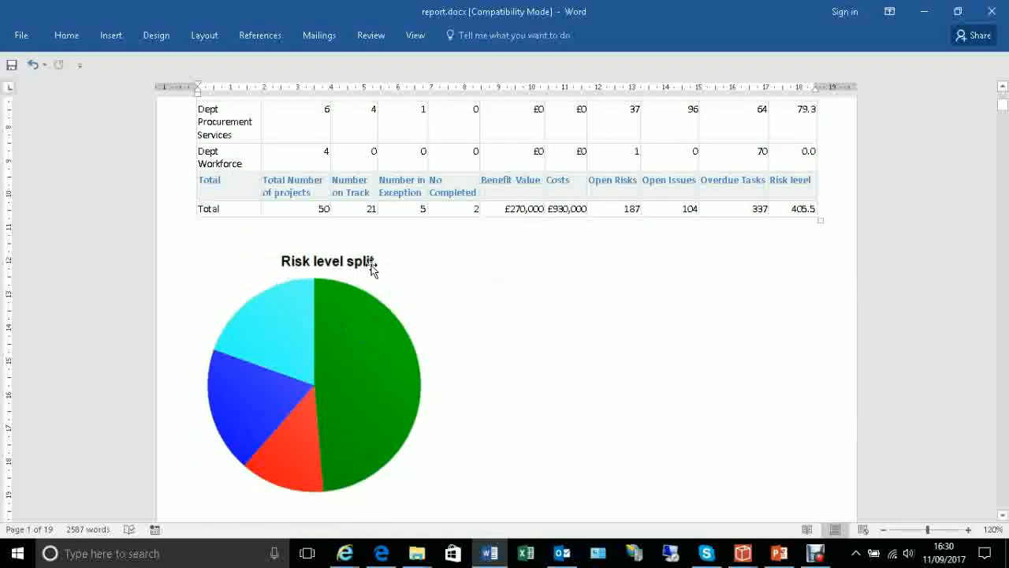
scroll(408, 356, down, 8)
scroll(409, 357, down, 7)
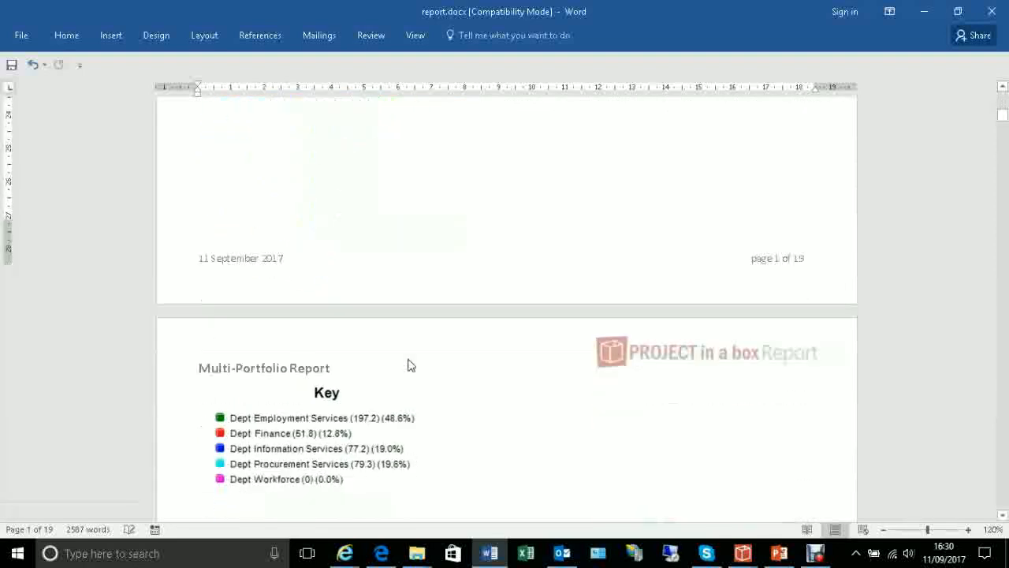
scroll(303, 322, down, 2)
scroll(303, 322, down, 6)
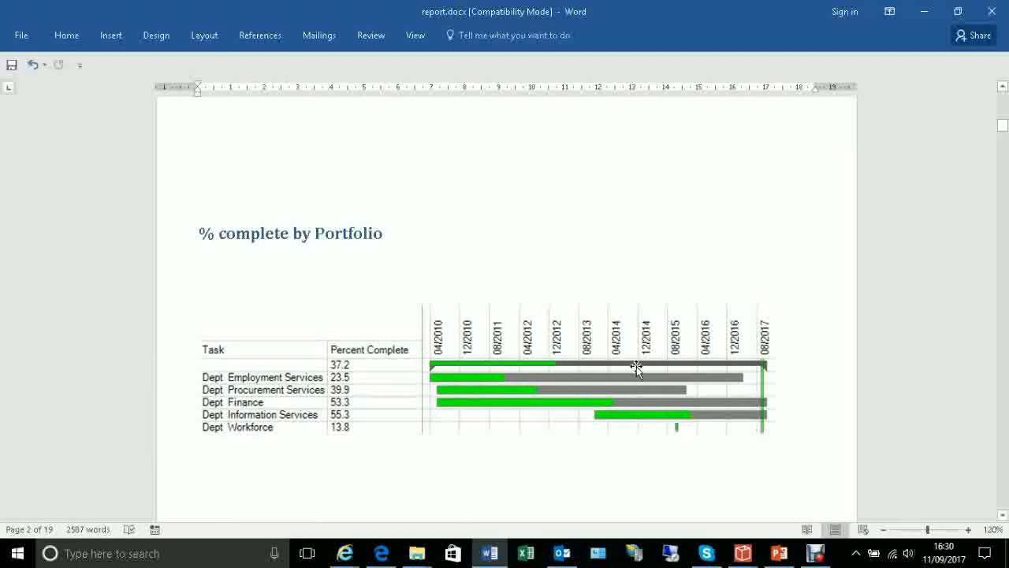
Examine the Dept Employment Services section: milestone summary, project performance table, portfolio level summary row and Project Risk Level chart
scroll(636, 366, down, 10)
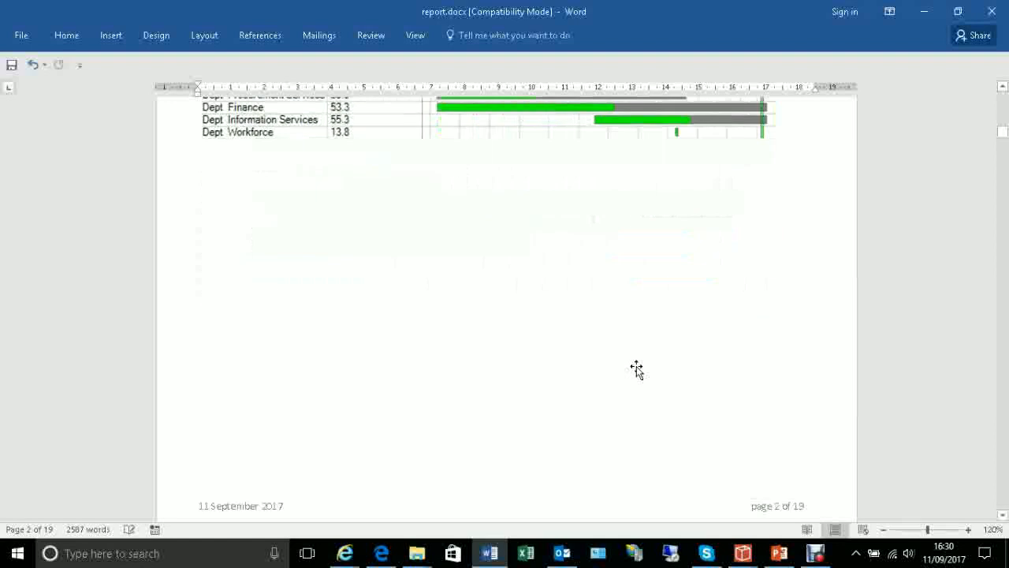
scroll(637, 368, down, 8)
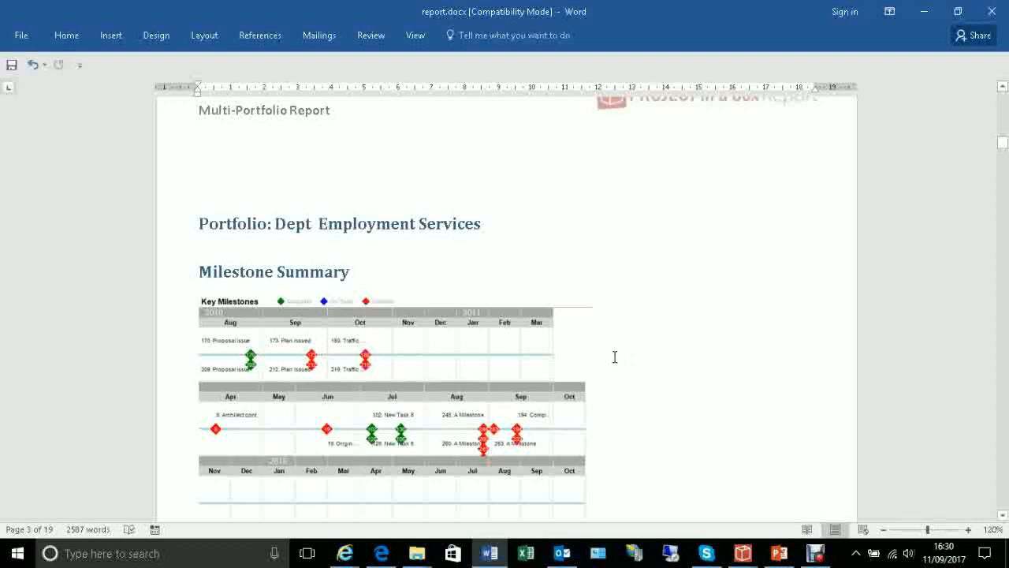
scroll(612, 358, down, 5)
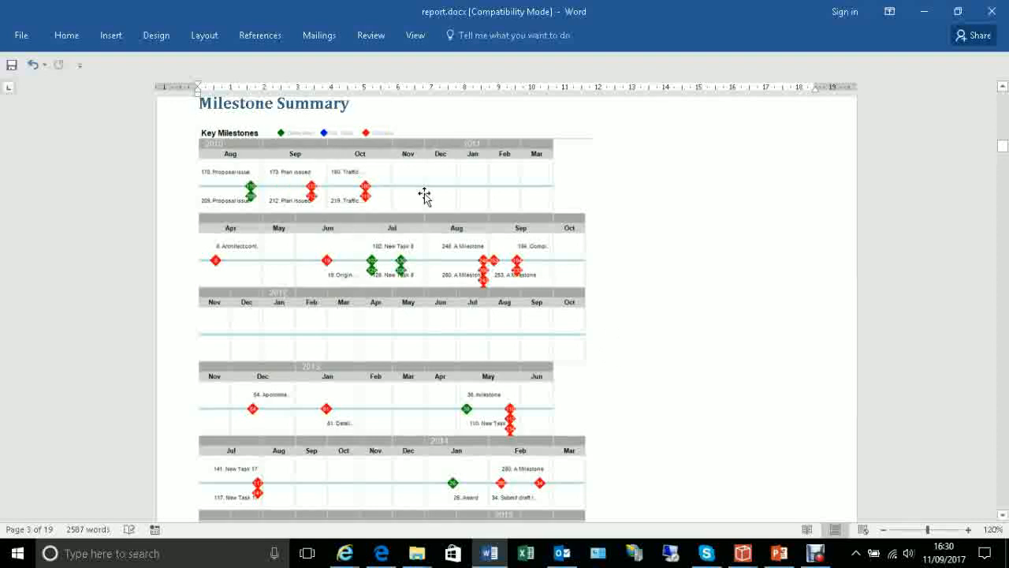
scroll(512, 360, down, 5)
scroll(512, 360, down, 7)
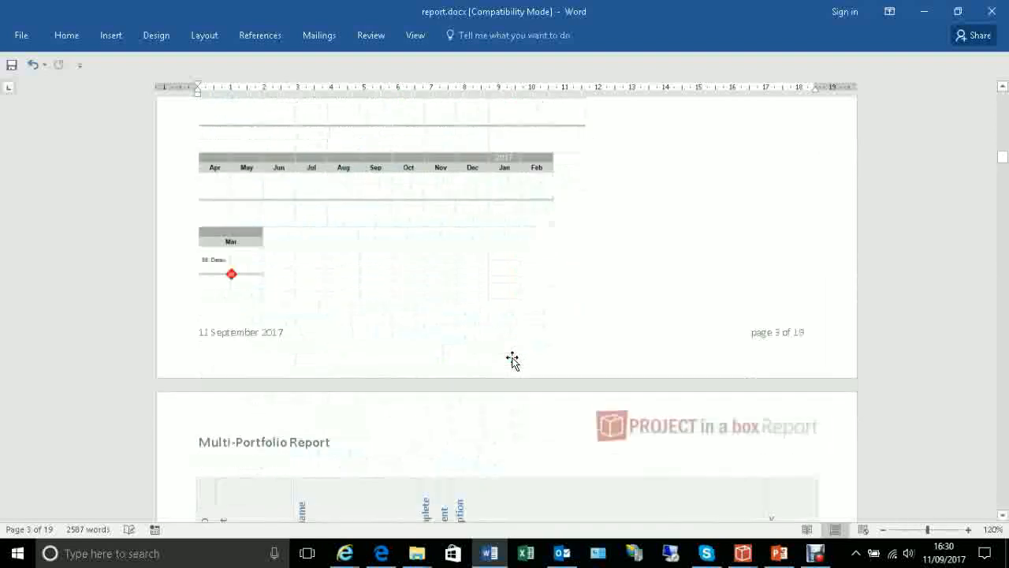
scroll(511, 355, down, 10)
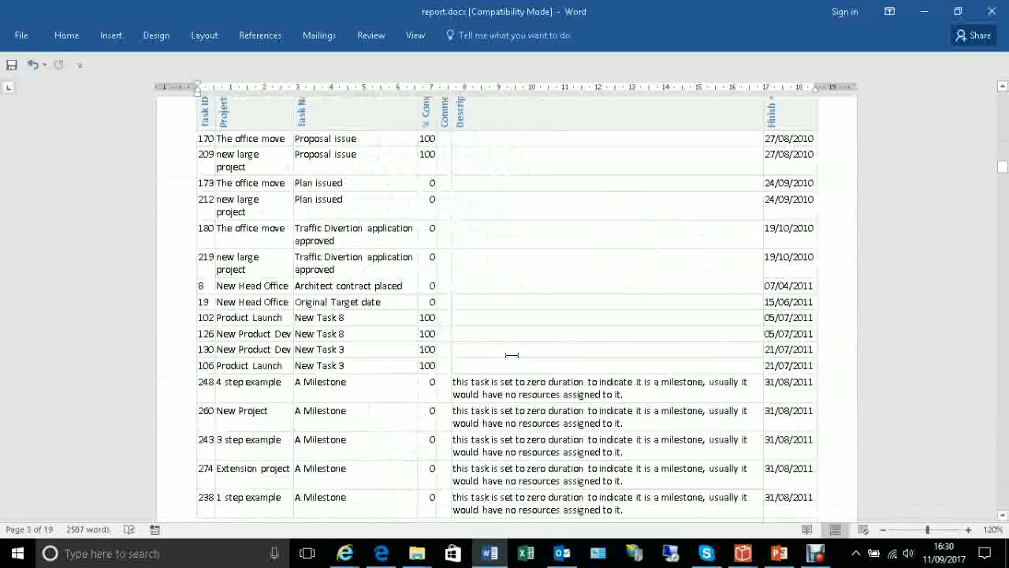
scroll(514, 355, down, 6)
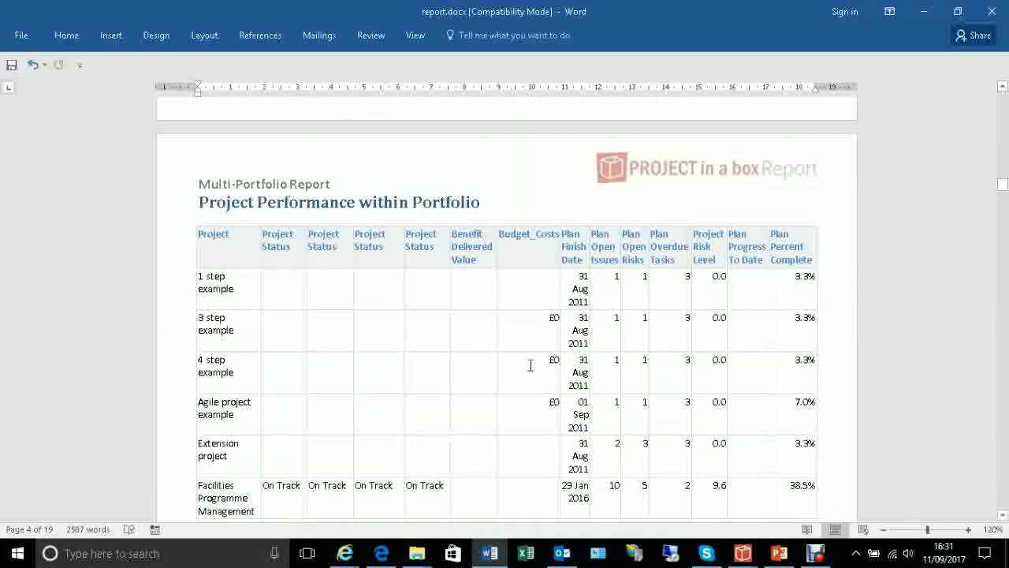
scroll(531, 365, down, 2)
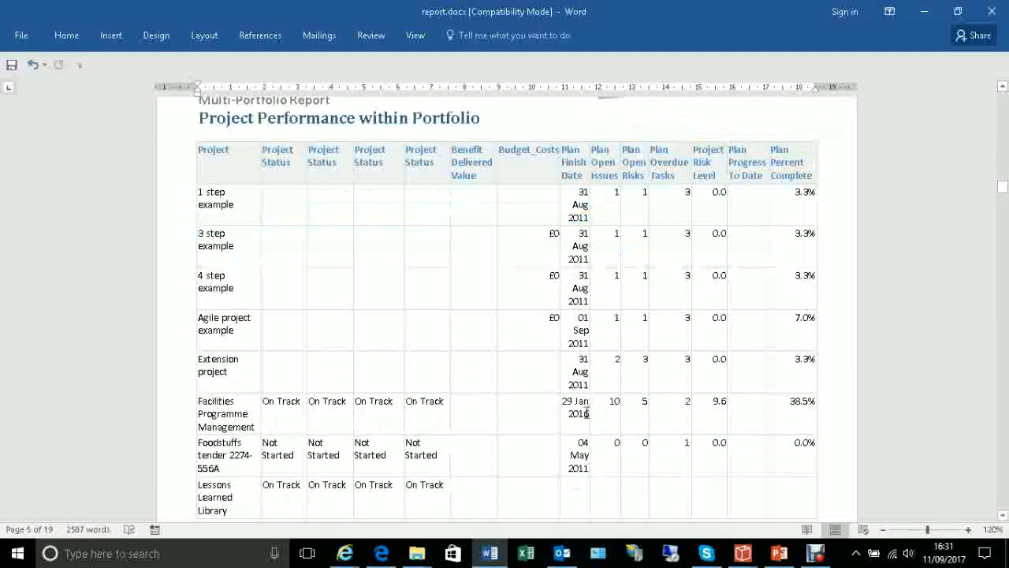
scroll(586, 410, down, 9)
scroll(586, 410, down, 12)
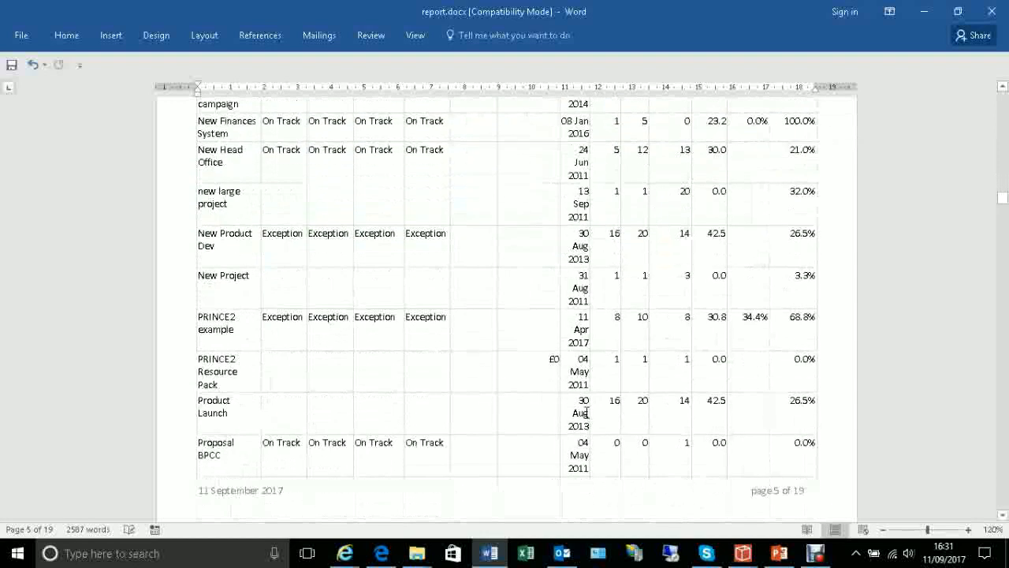
scroll(586, 410, down, 4)
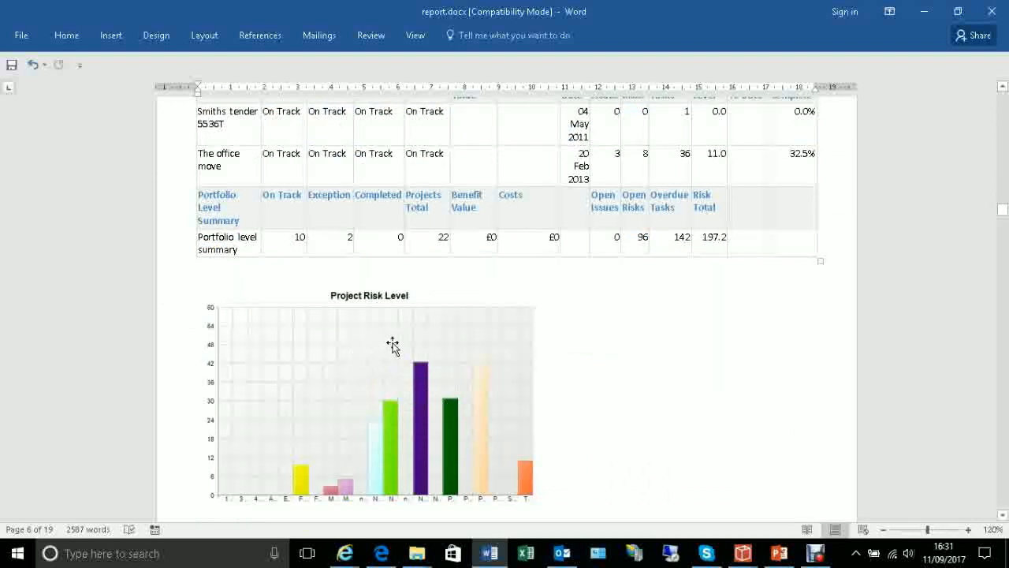
drag(261, 240, 744, 242)
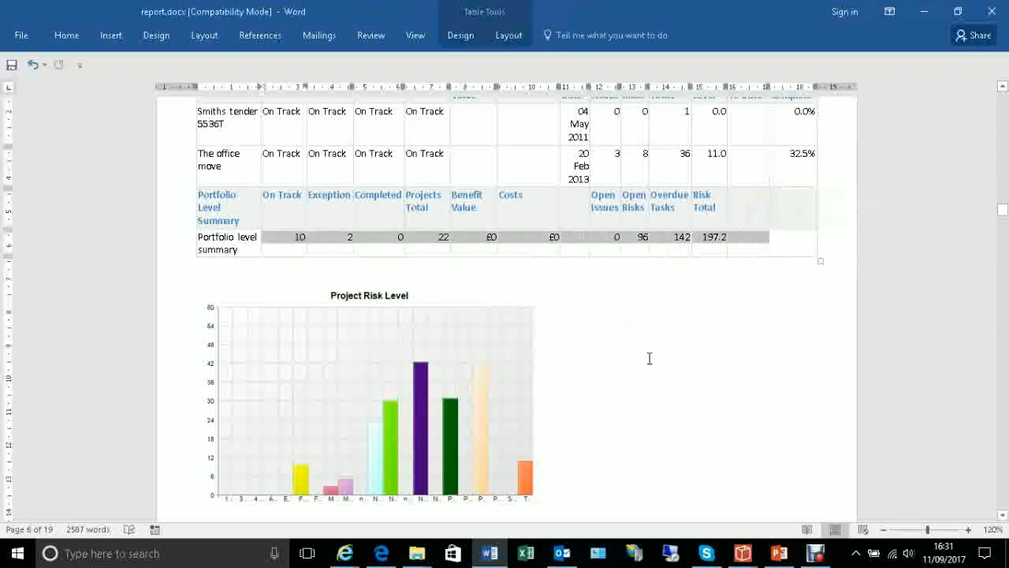
Examine the Dept Procurement Services section's milestone timeline, milestone table and project performance table
scroll(649, 358, down, 15)
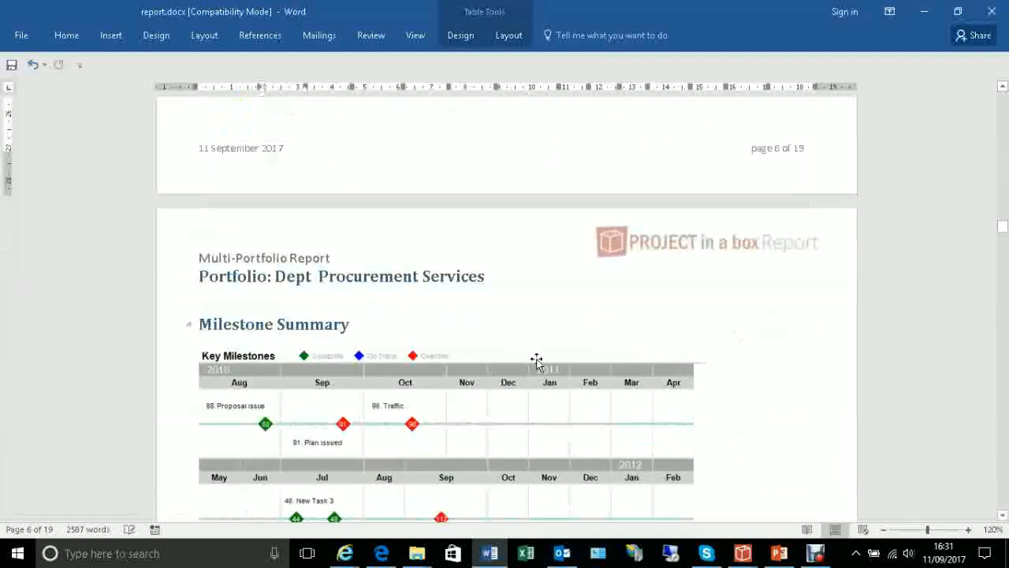
scroll(495, 465, down, 3)
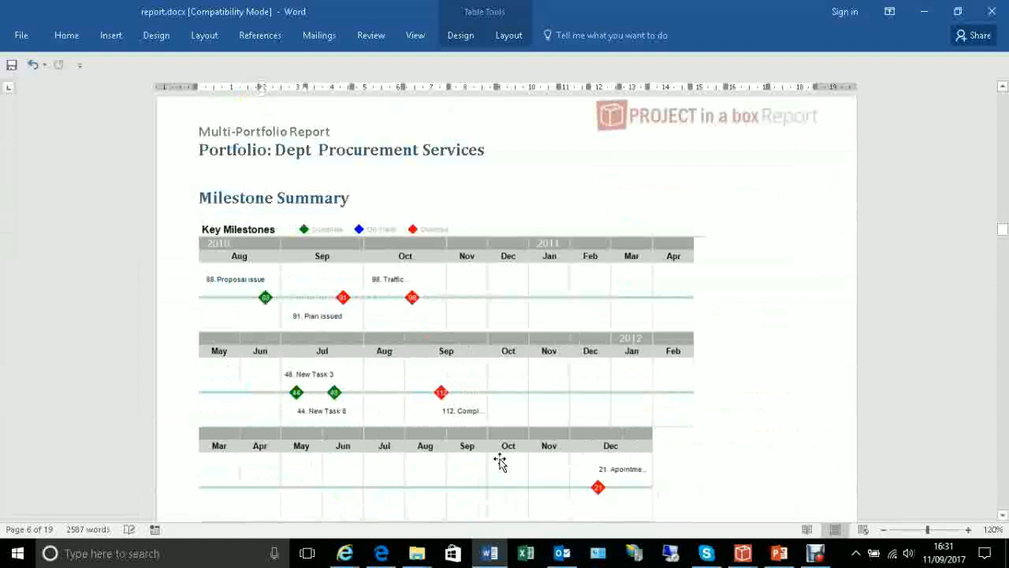
scroll(498, 456, down, 7)
scroll(473, 416, down, 10)
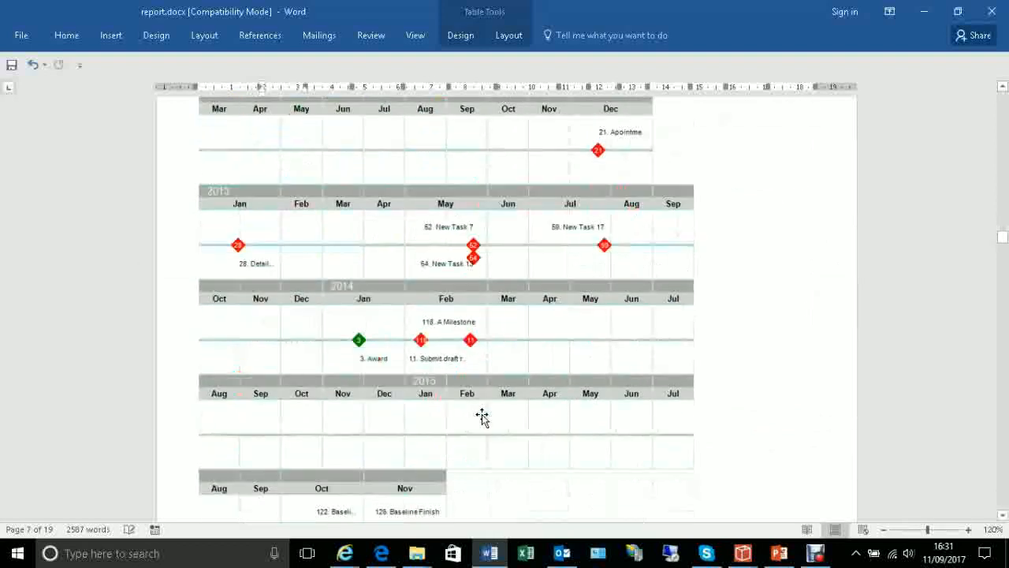
scroll(483, 418, down, 20)
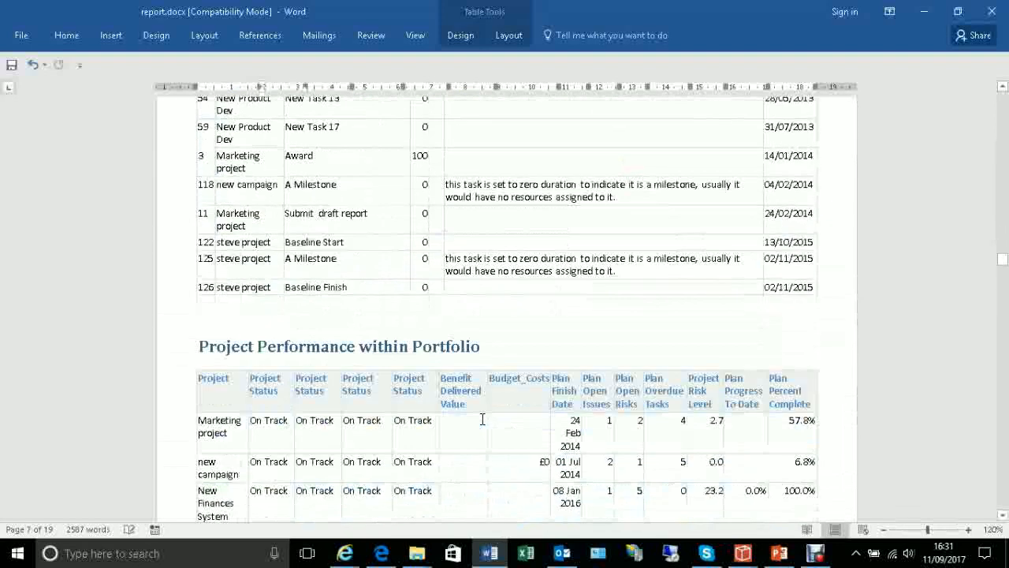
scroll(482, 416, up, 9)
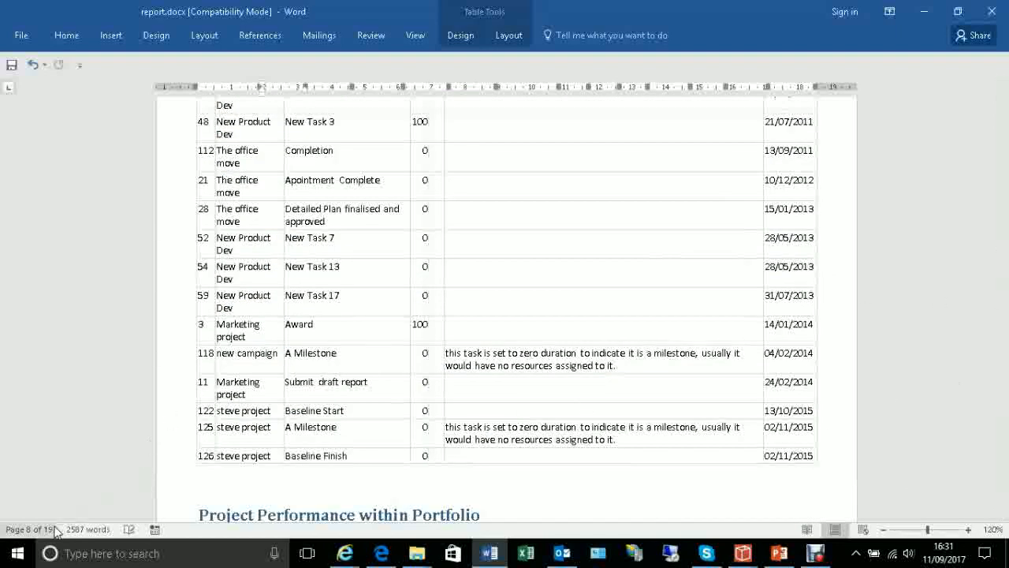
Return to the report's first page, then close the report document and the Multi Portfolio Report dialog
drag(1002, 265, 1002, 96)
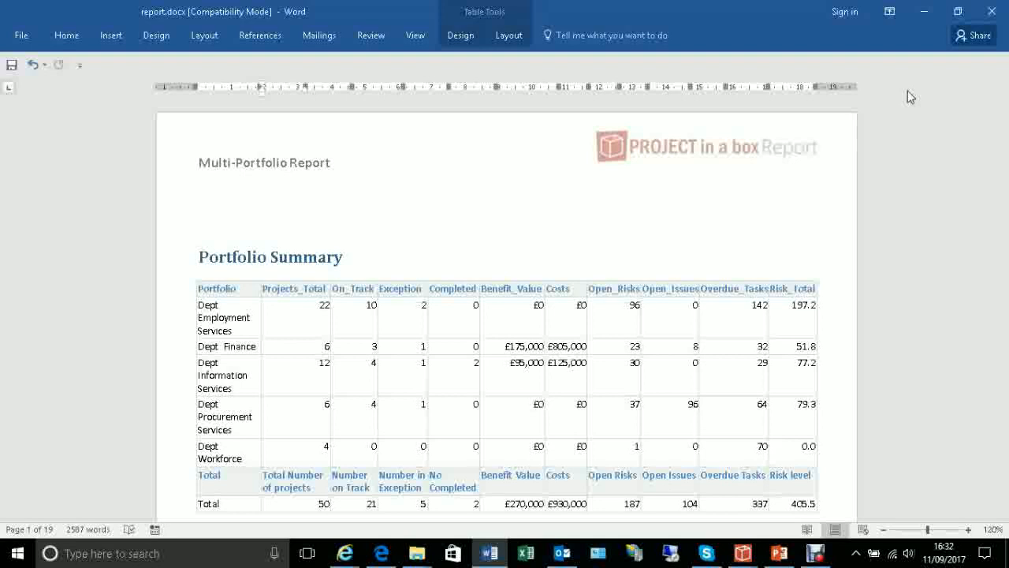
click(991, 16)
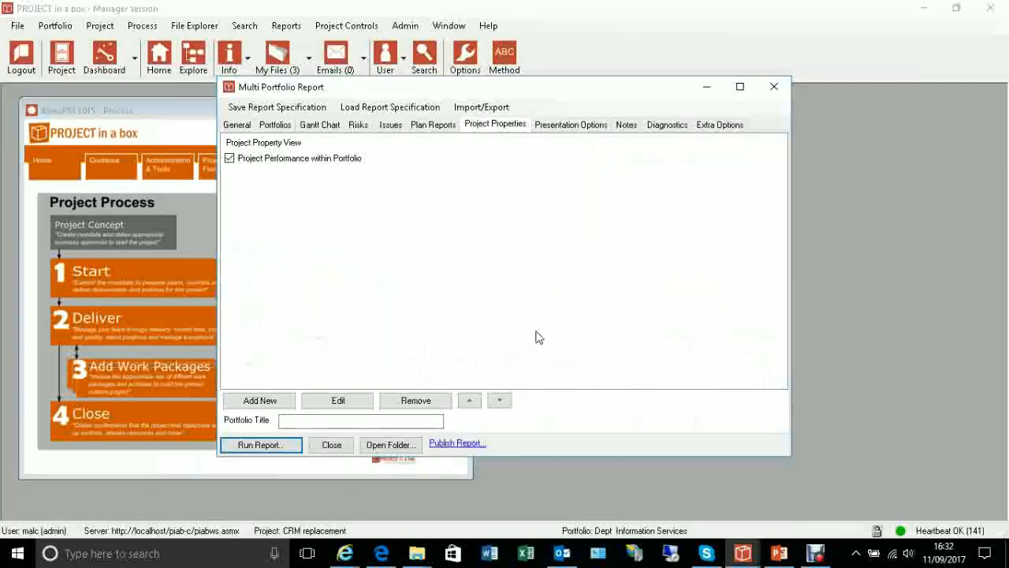
click(776, 89)
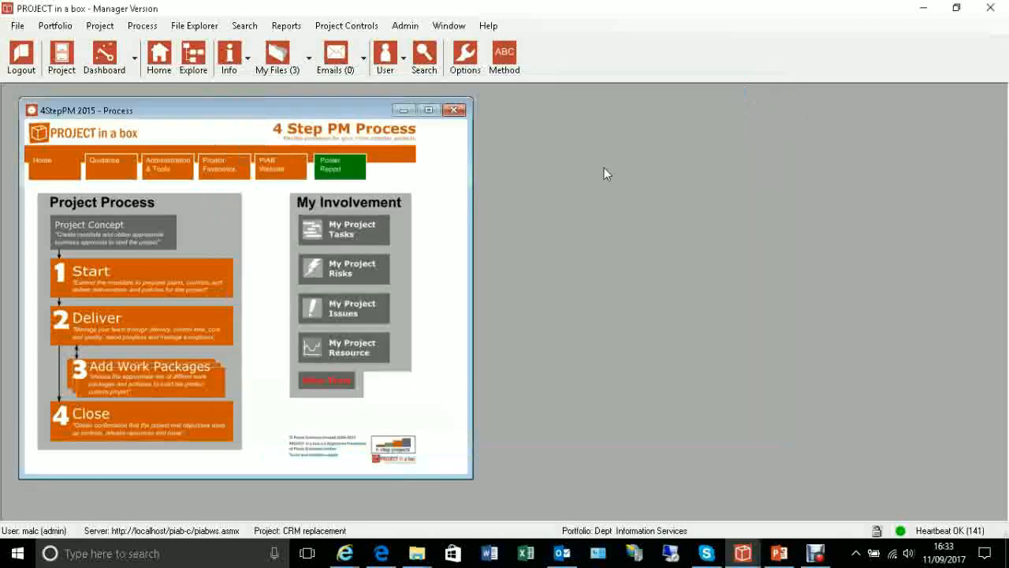